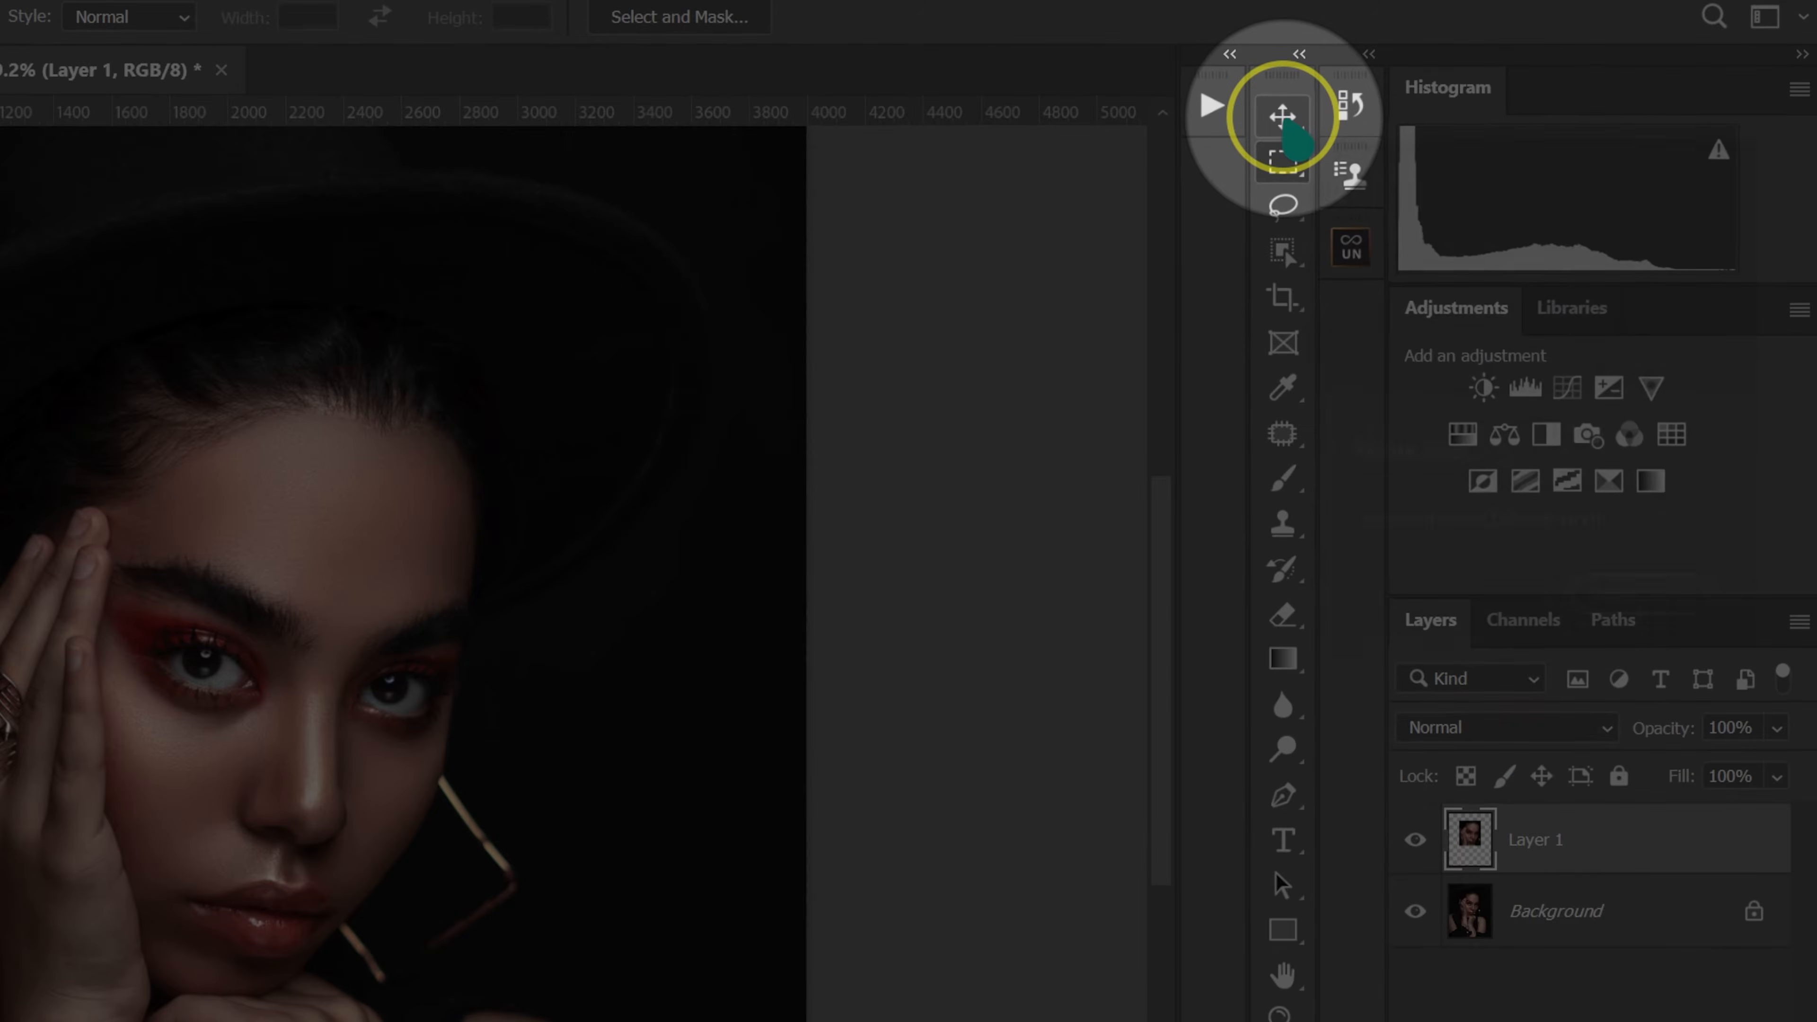
# - Bring the cut-out reference face from the pexels document into Tutorial.psd with the Move tool and place it over the portrait's lower-left corner
pyautogui.click(1336, 121)
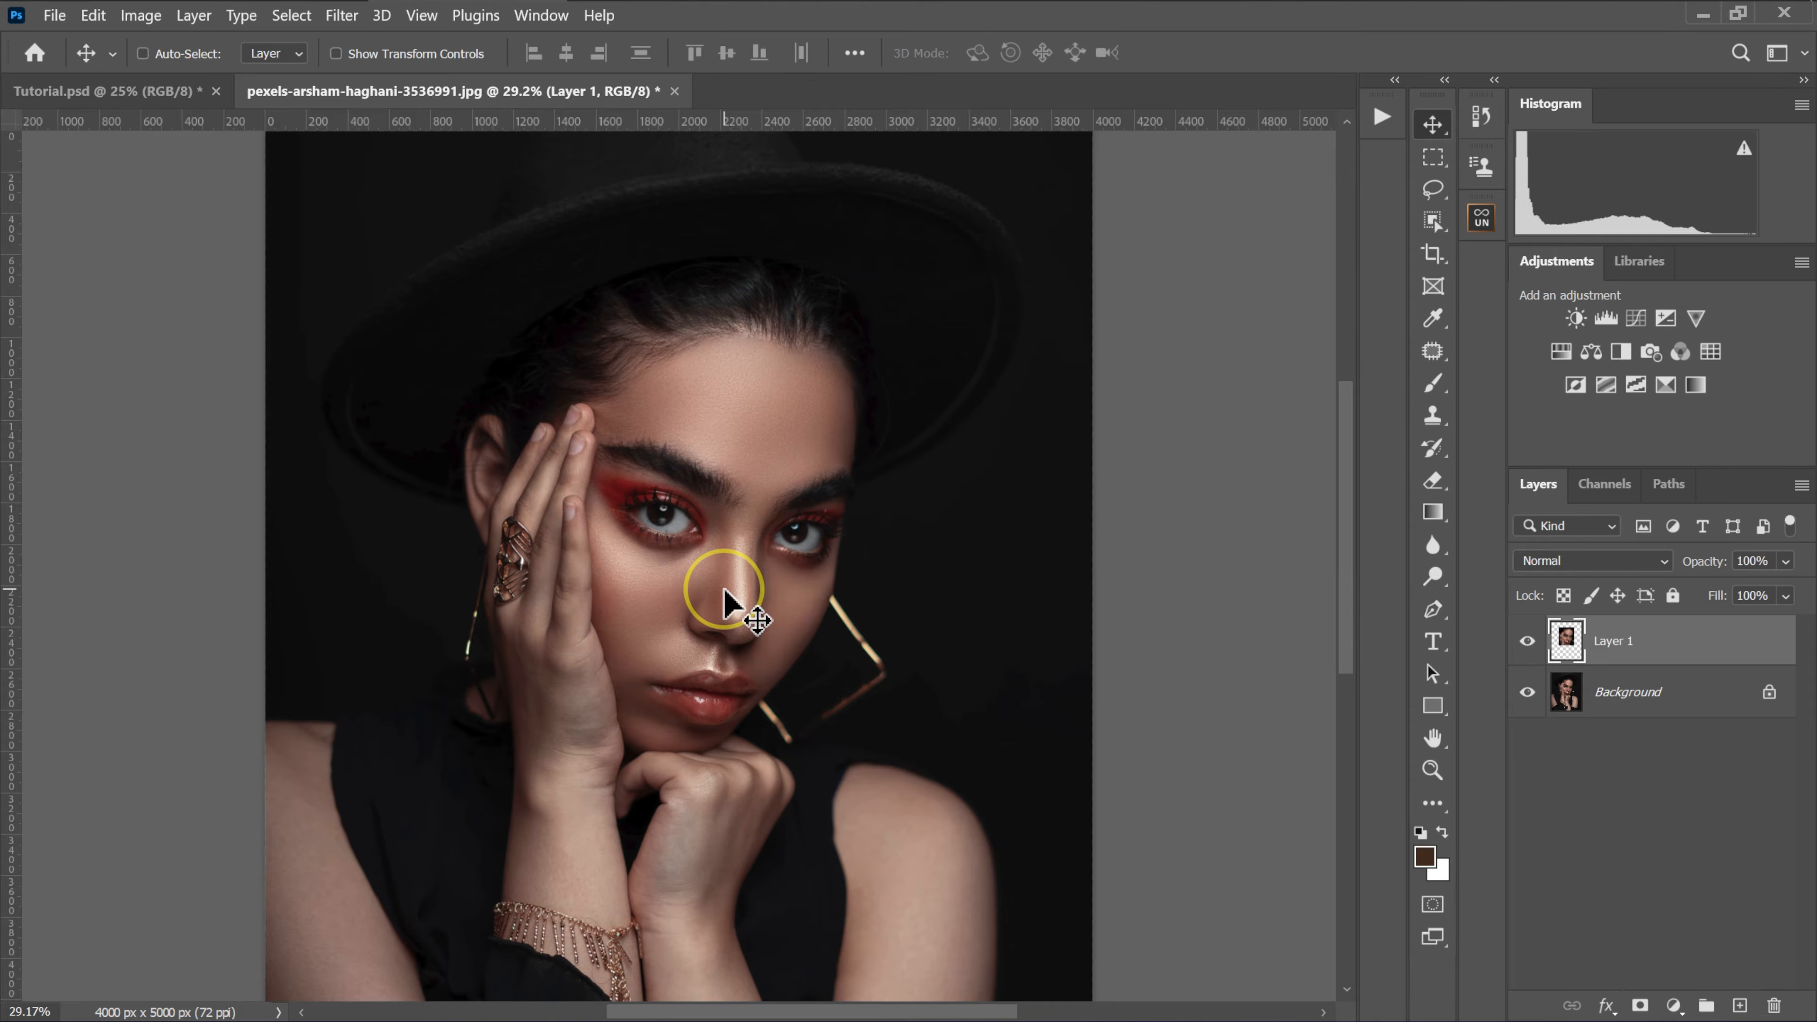
pyautogui.moveTo(722, 601); pyautogui.dragTo(469, 558)
pyautogui.moveTo(472, 939); pyautogui.dragTo(436, 952)
pyautogui.moveTo(491, 857); pyautogui.dragTo(546, 729)
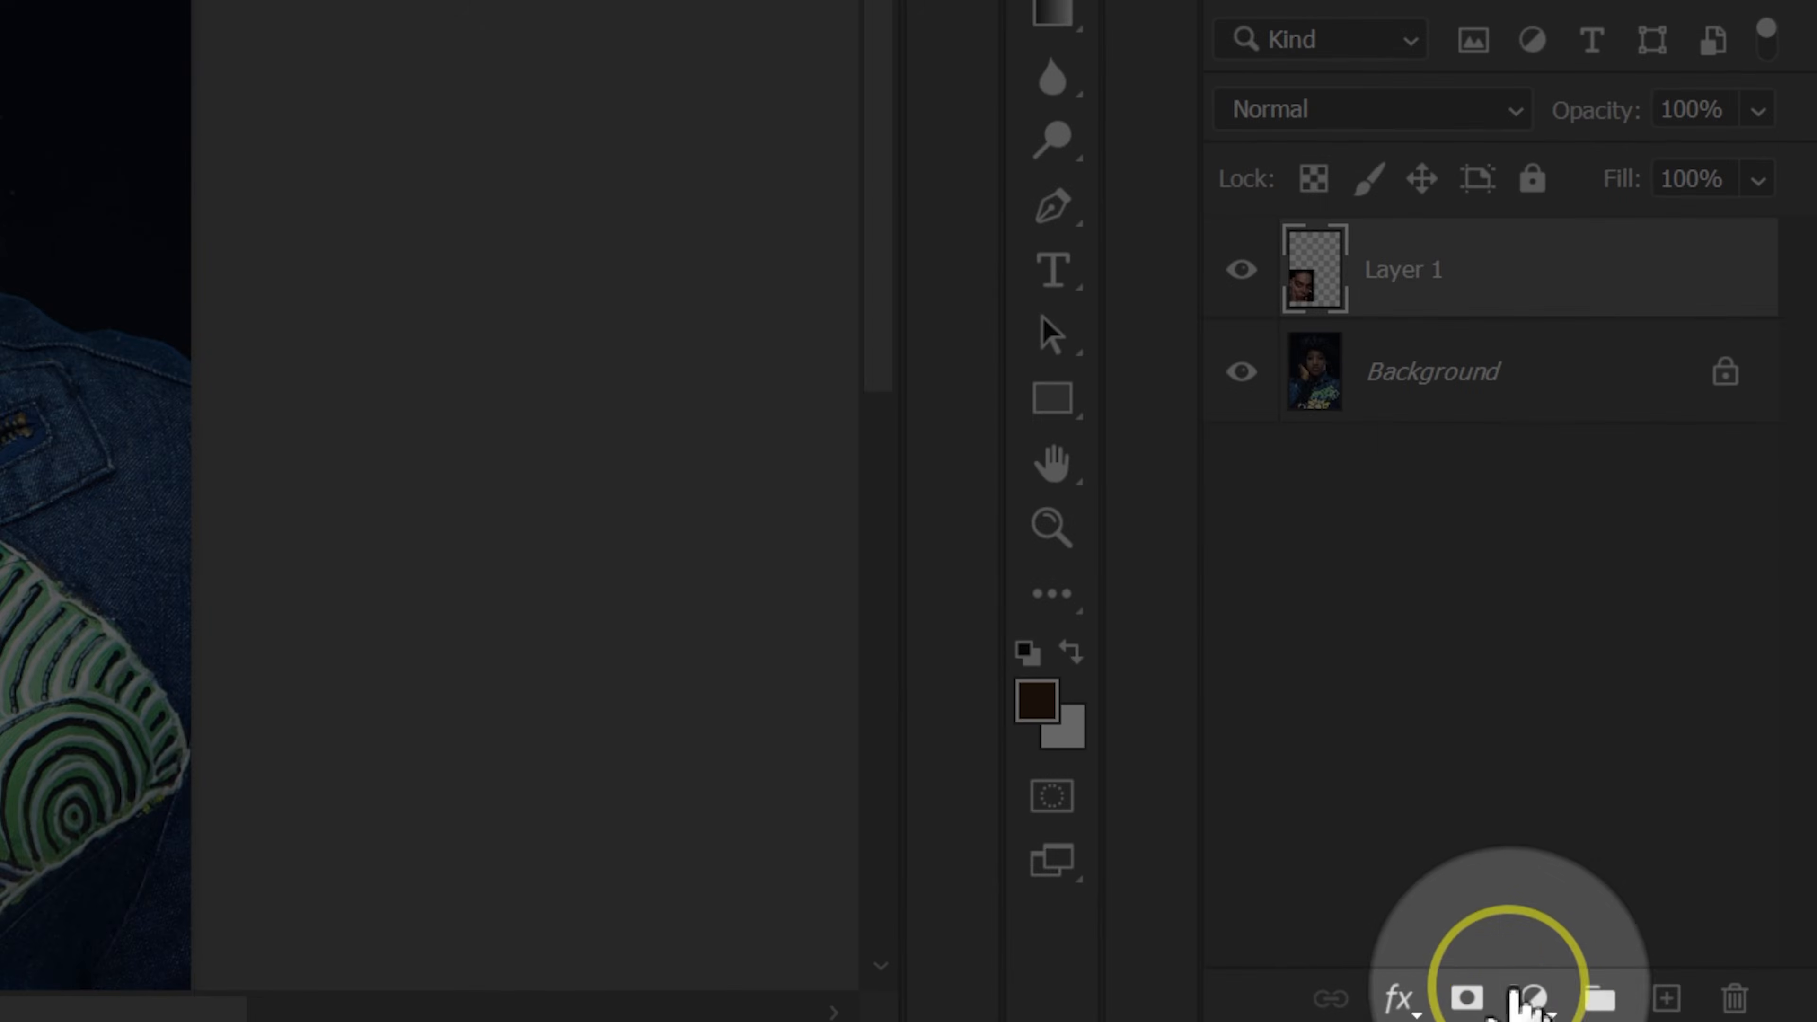
# - Add a Curves adjustment layer between Layer 1 and the Background, and move its properties clear of the portrait
pyautogui.click(1534, 1003)
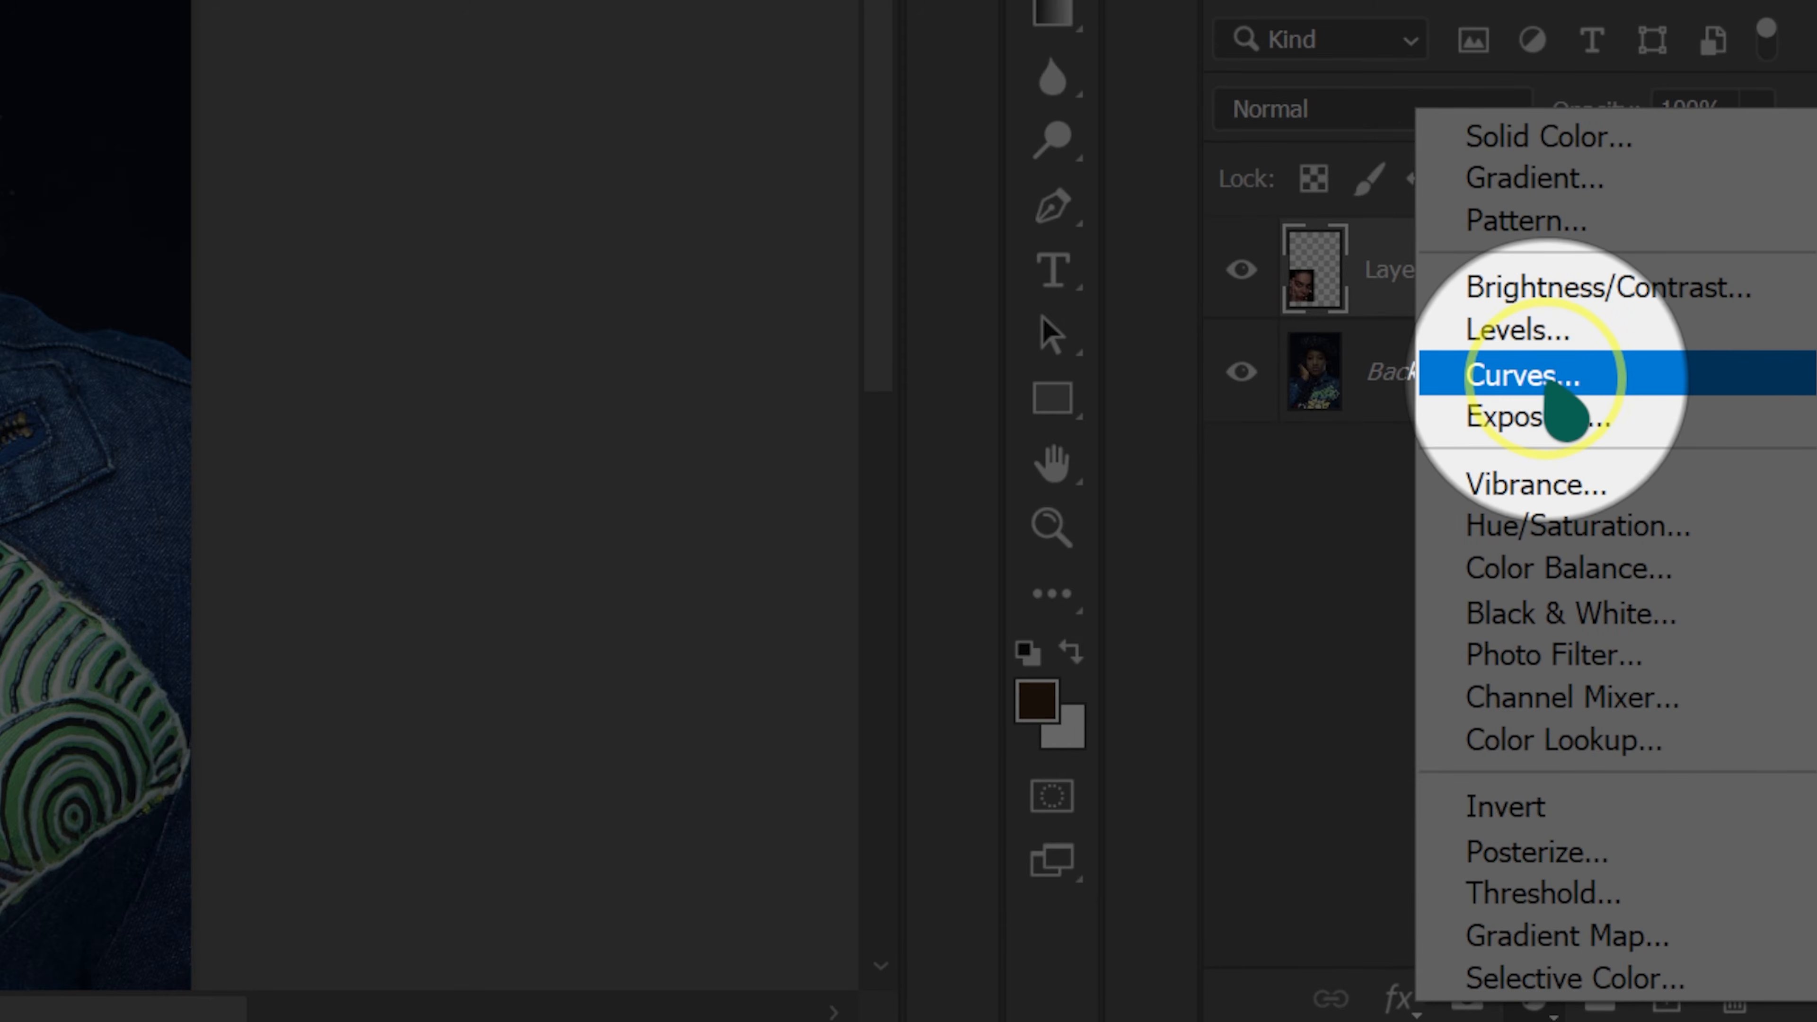
pyautogui.click(1549, 387)
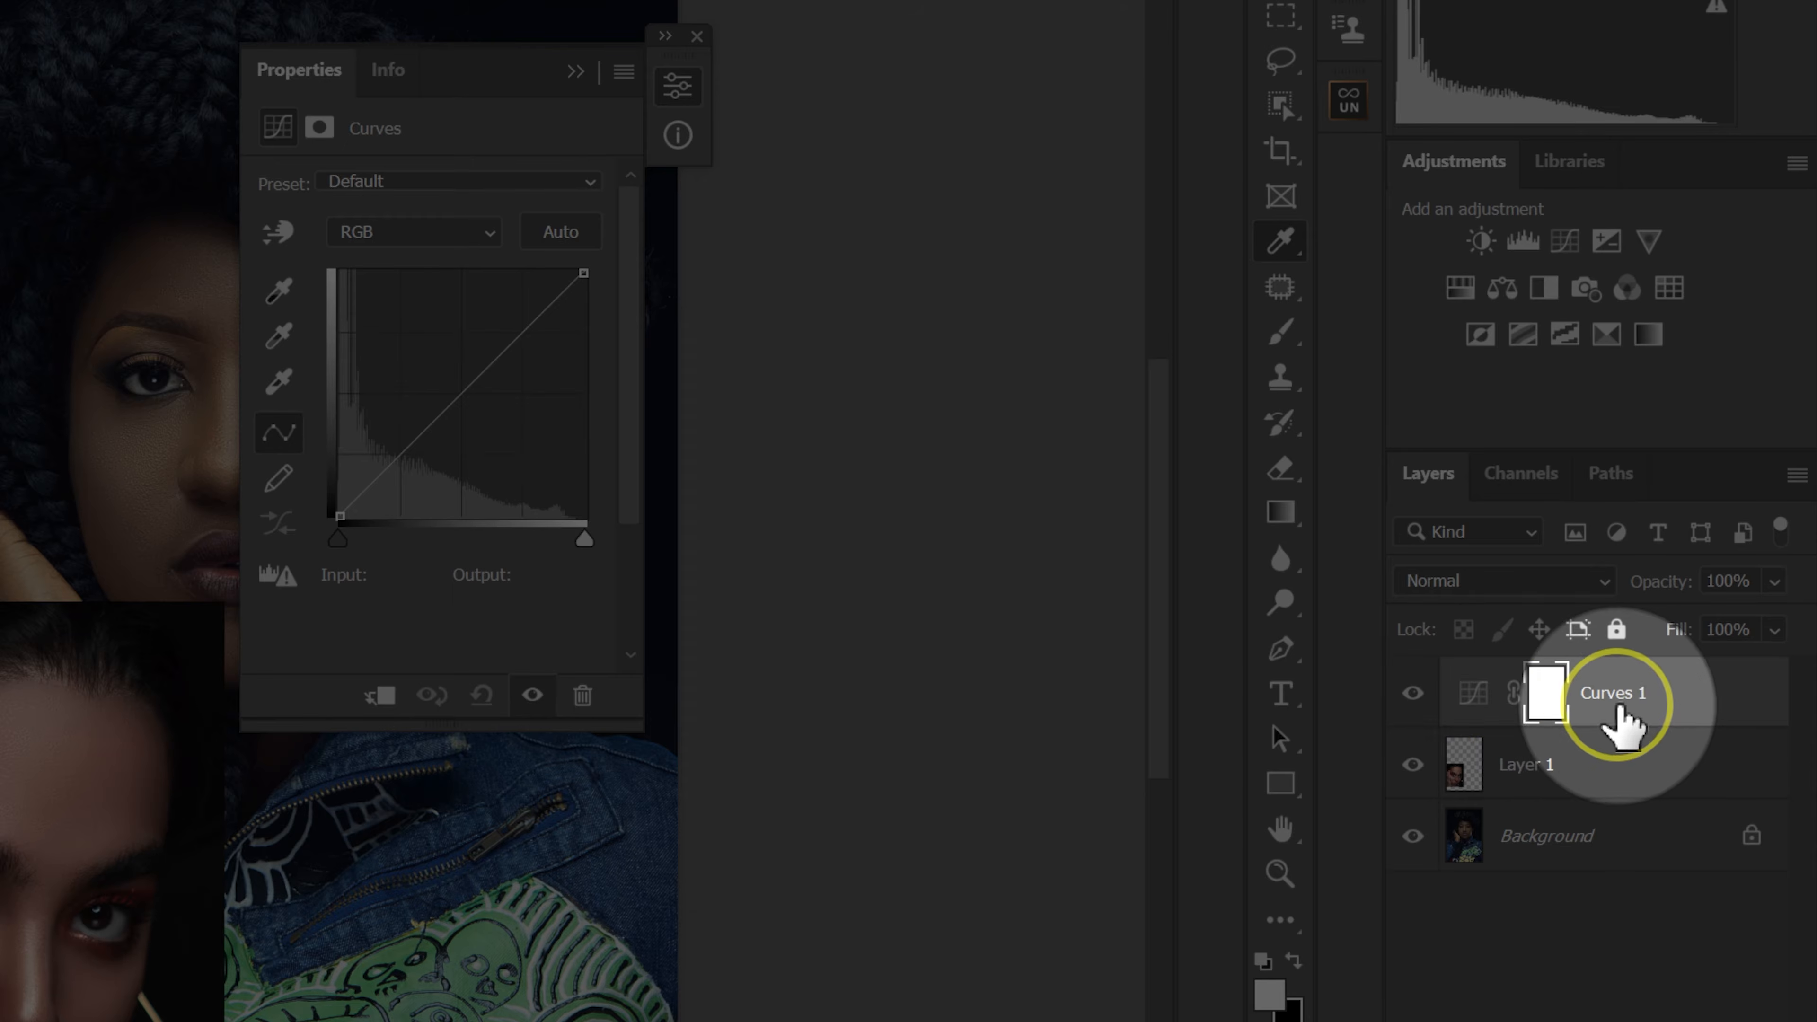
pyautogui.moveTo(1618, 712); pyautogui.dragTo(1606, 760)
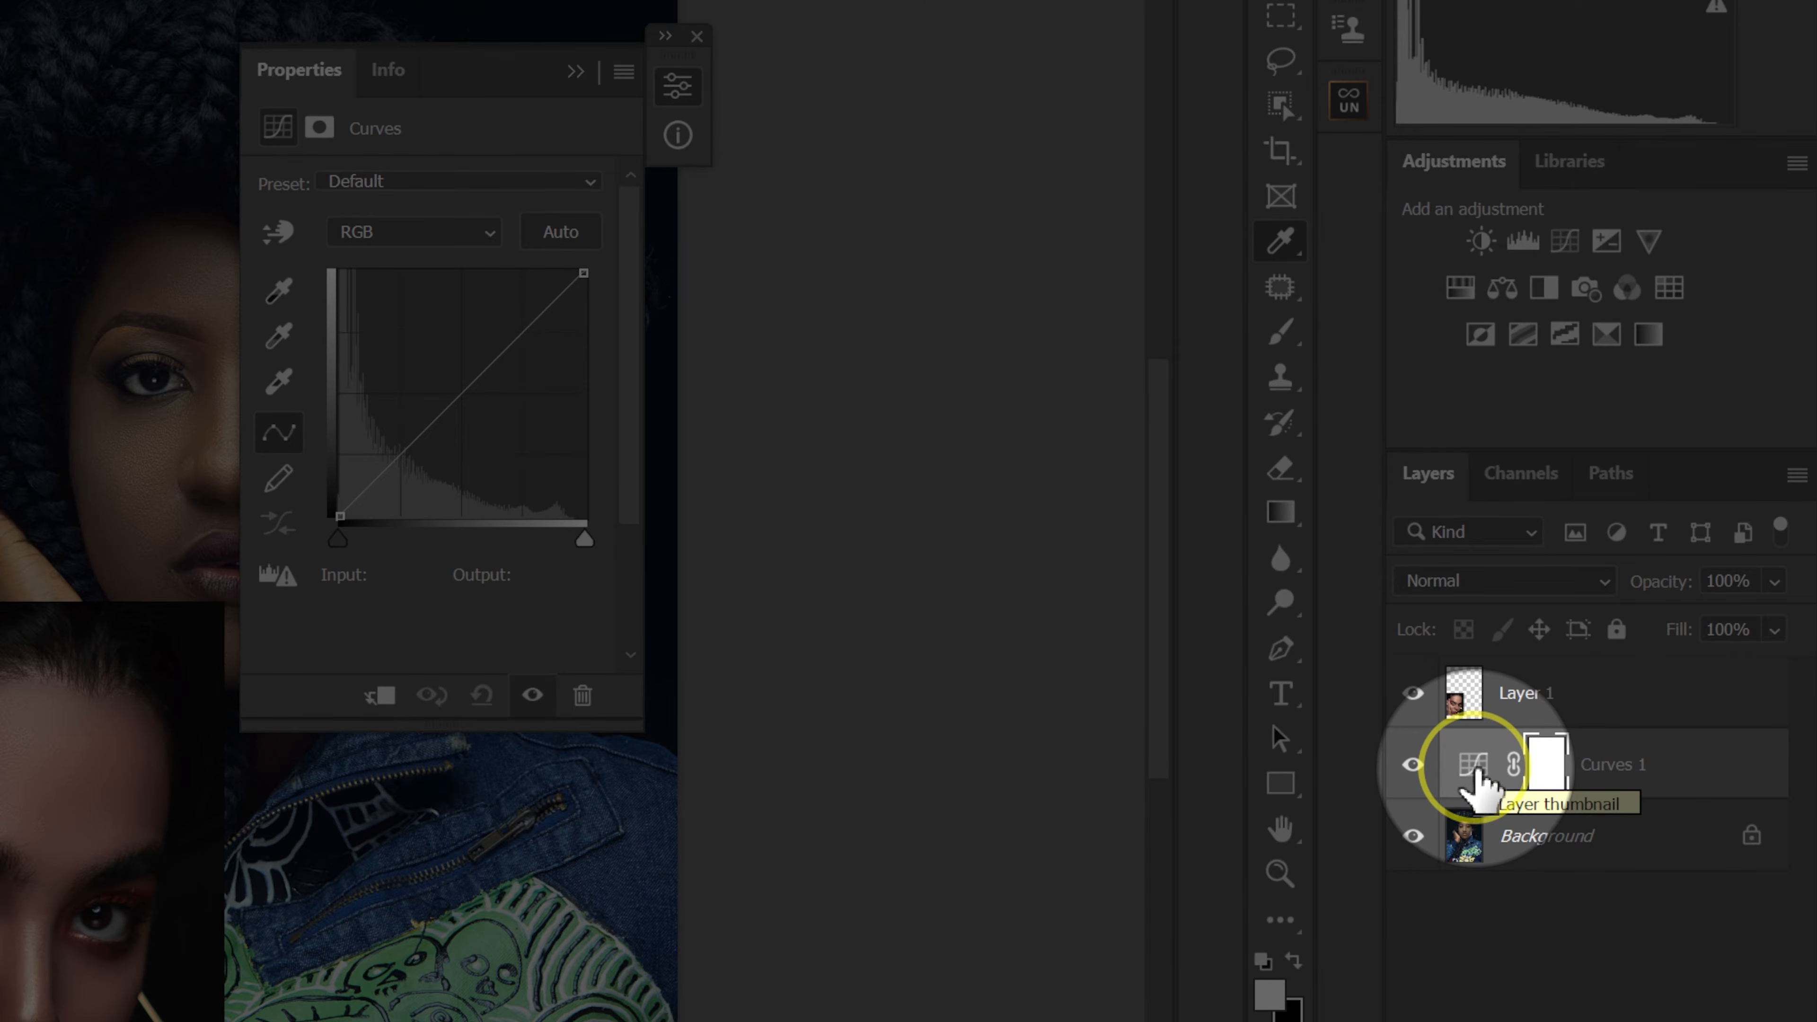
pyautogui.click(1474, 769)
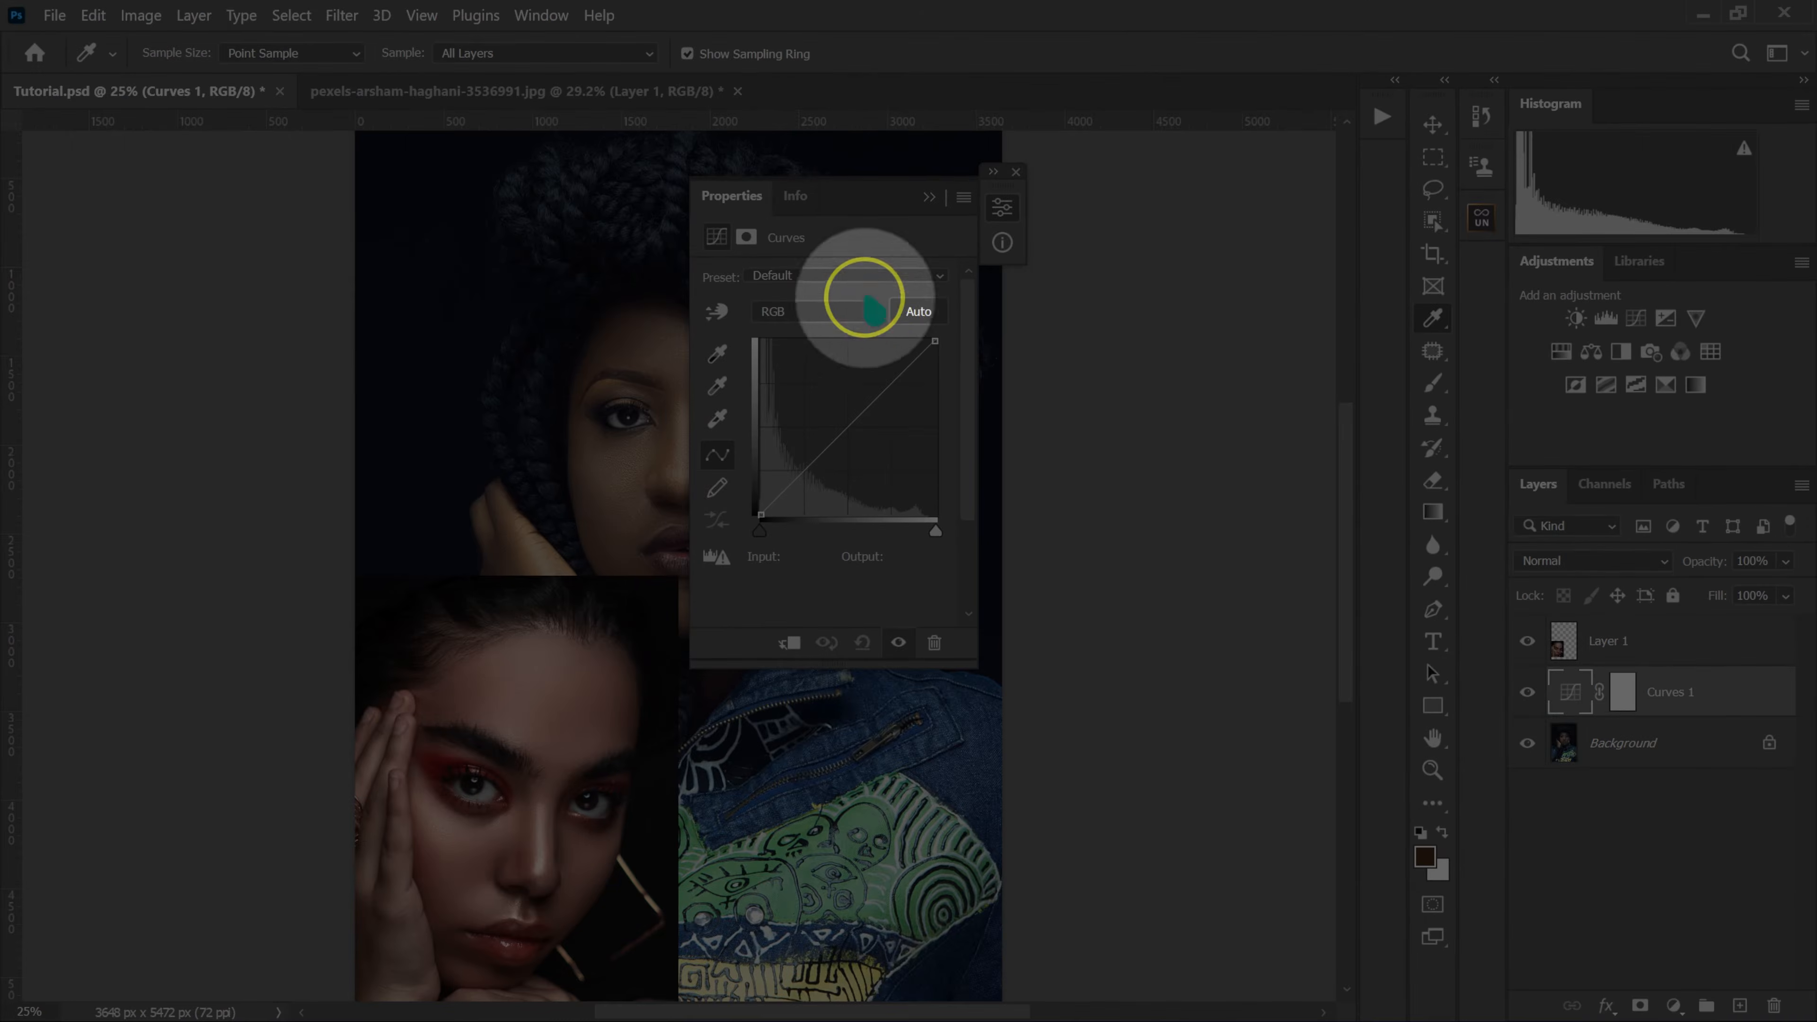
pyautogui.moveTo(840, 194); pyautogui.dragTo(1177, 185)
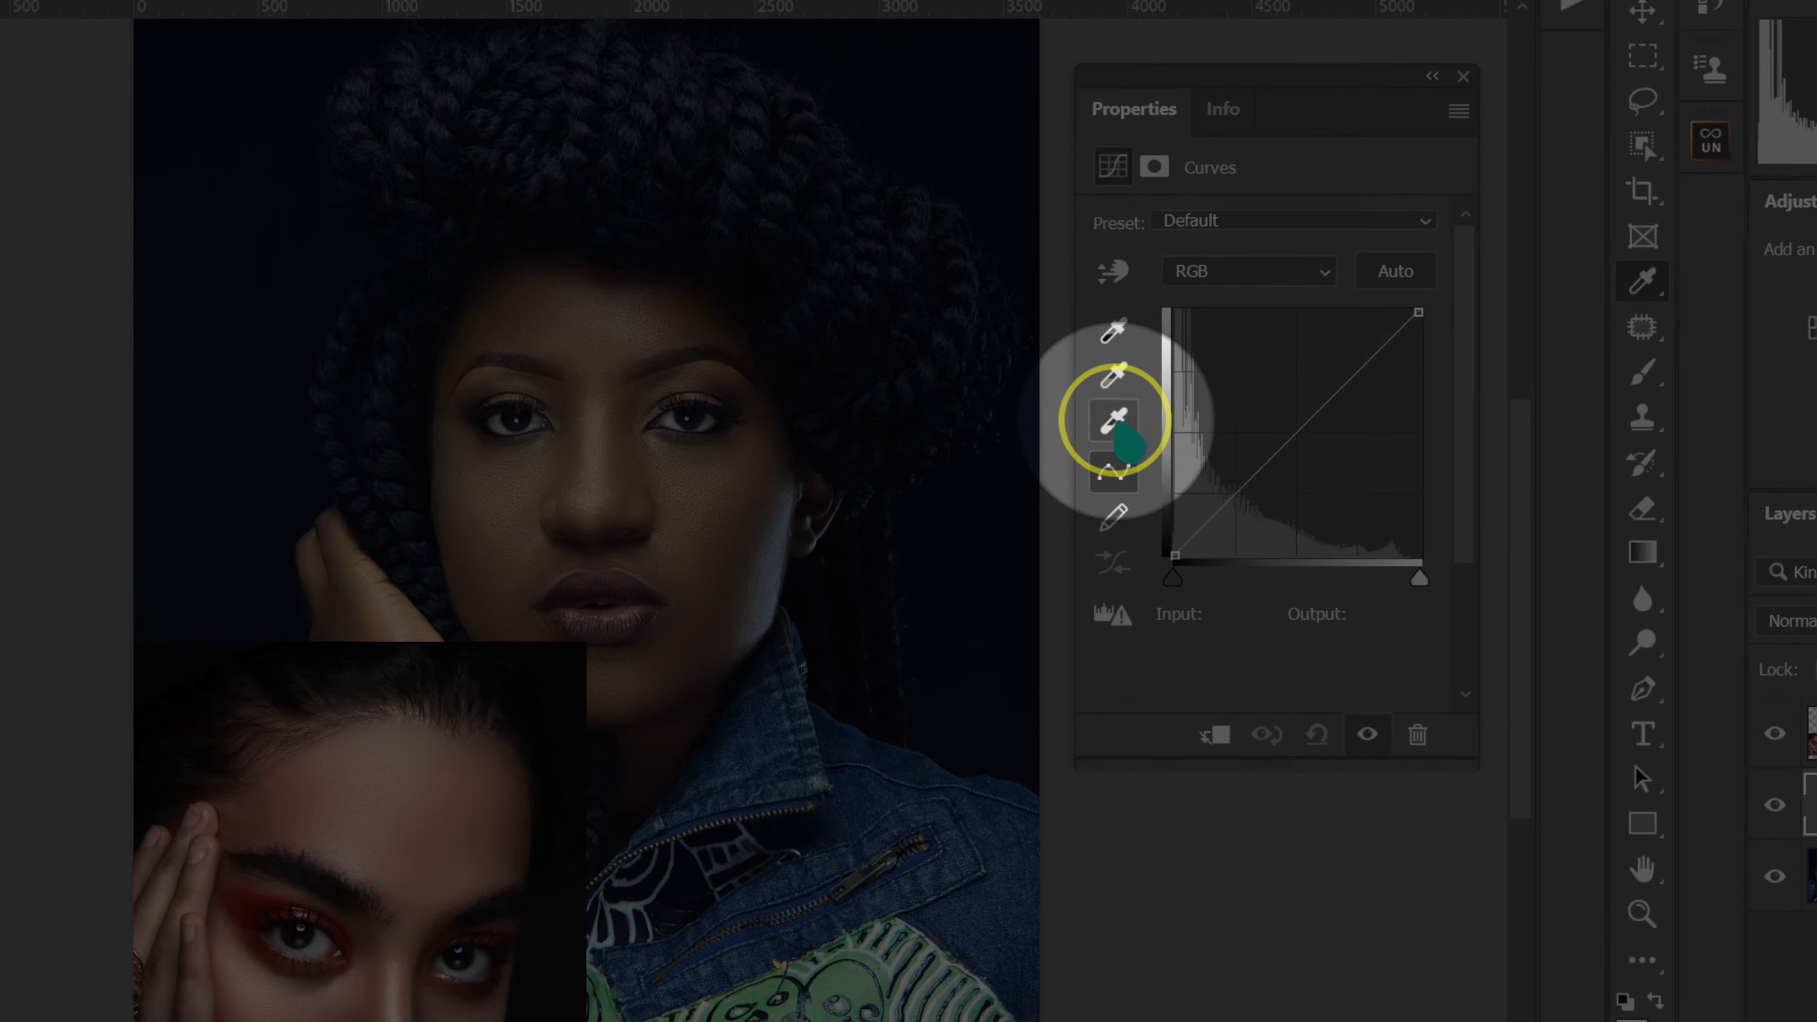
# - Set the Curves target highlight color to e5bba5 from the reference nose, without saving it as default, and apply it to the portrait's nose highlight
pyautogui.doubleClick(1114, 418)
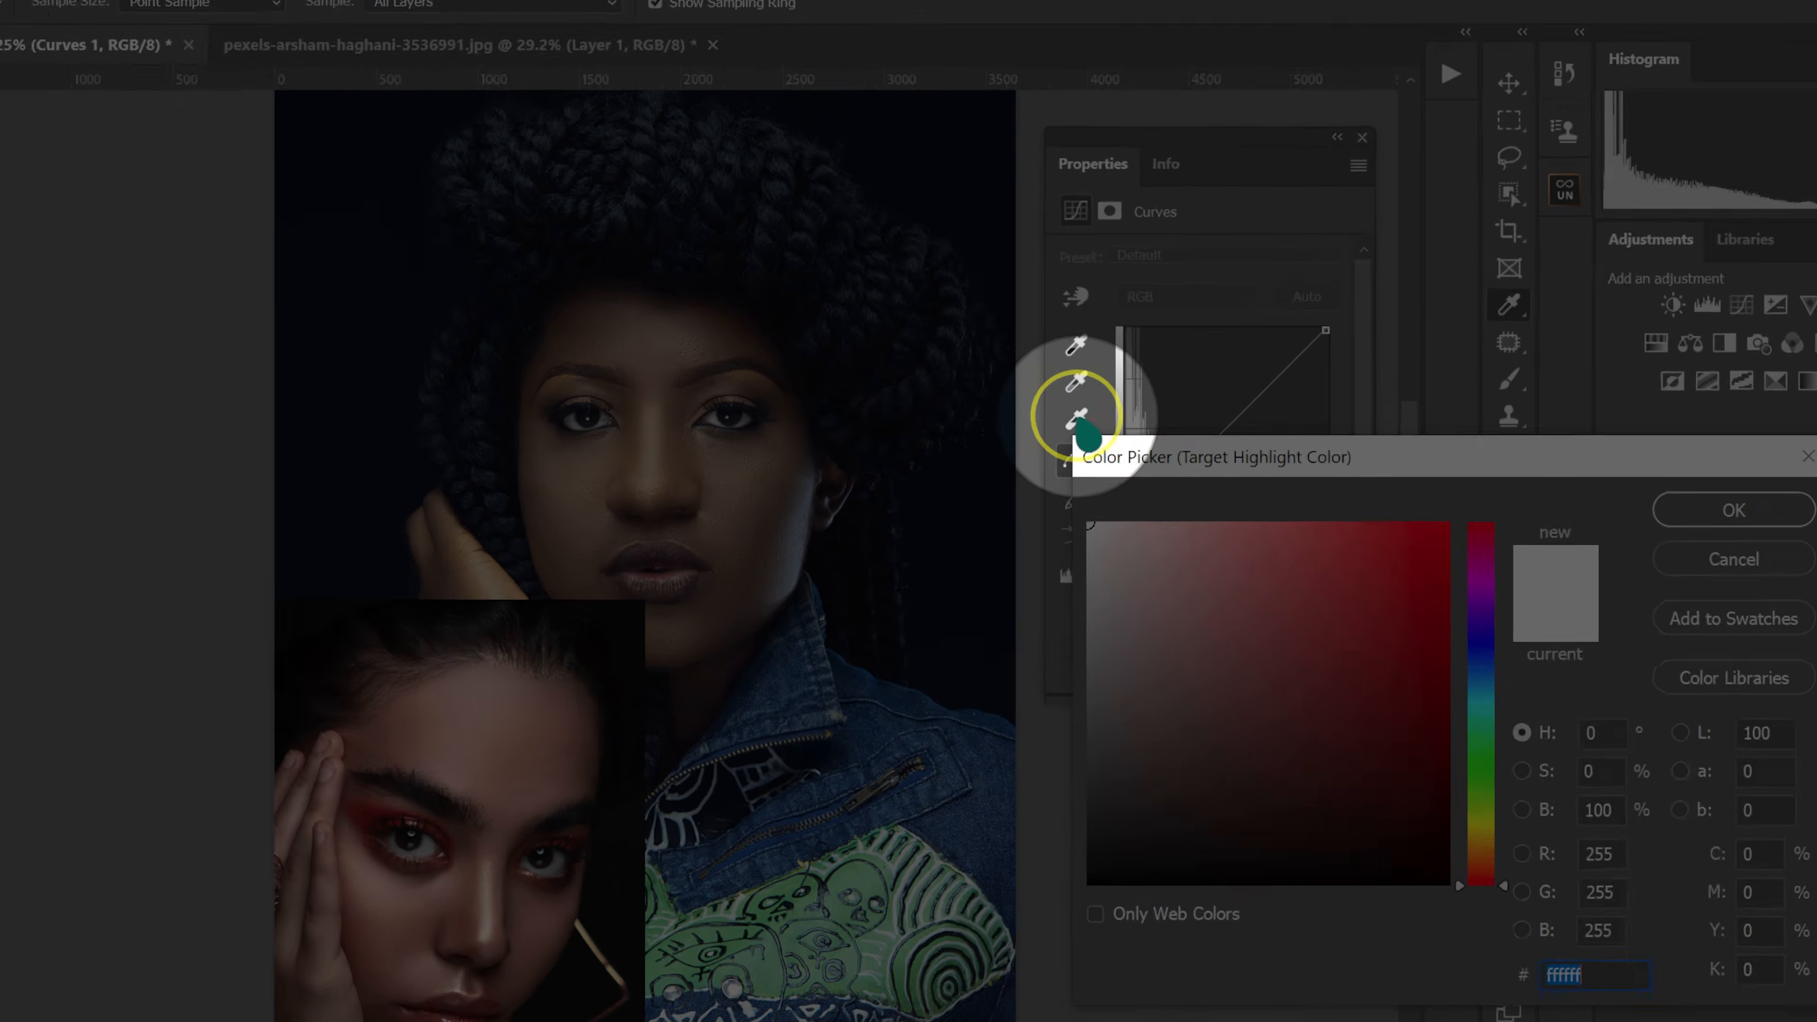
pyautogui.press('alt')
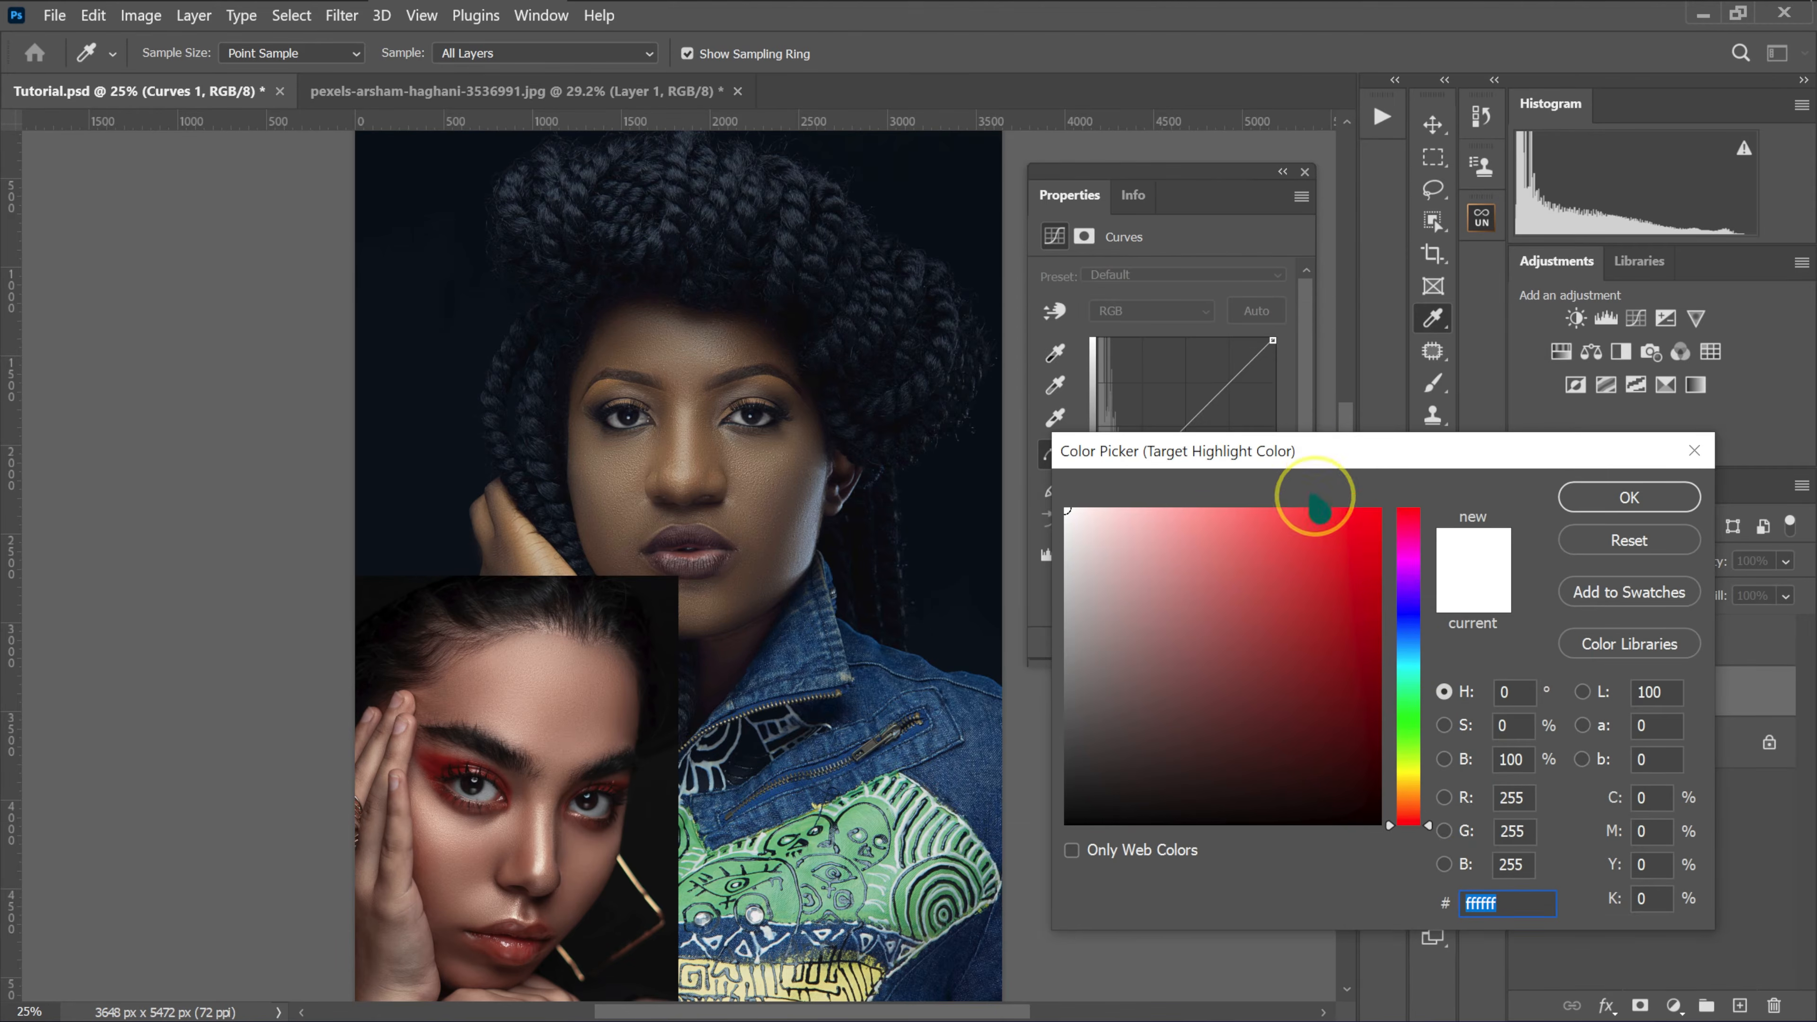
pyautogui.moveTo(1260, 462); pyautogui.dragTo(1131, 319)
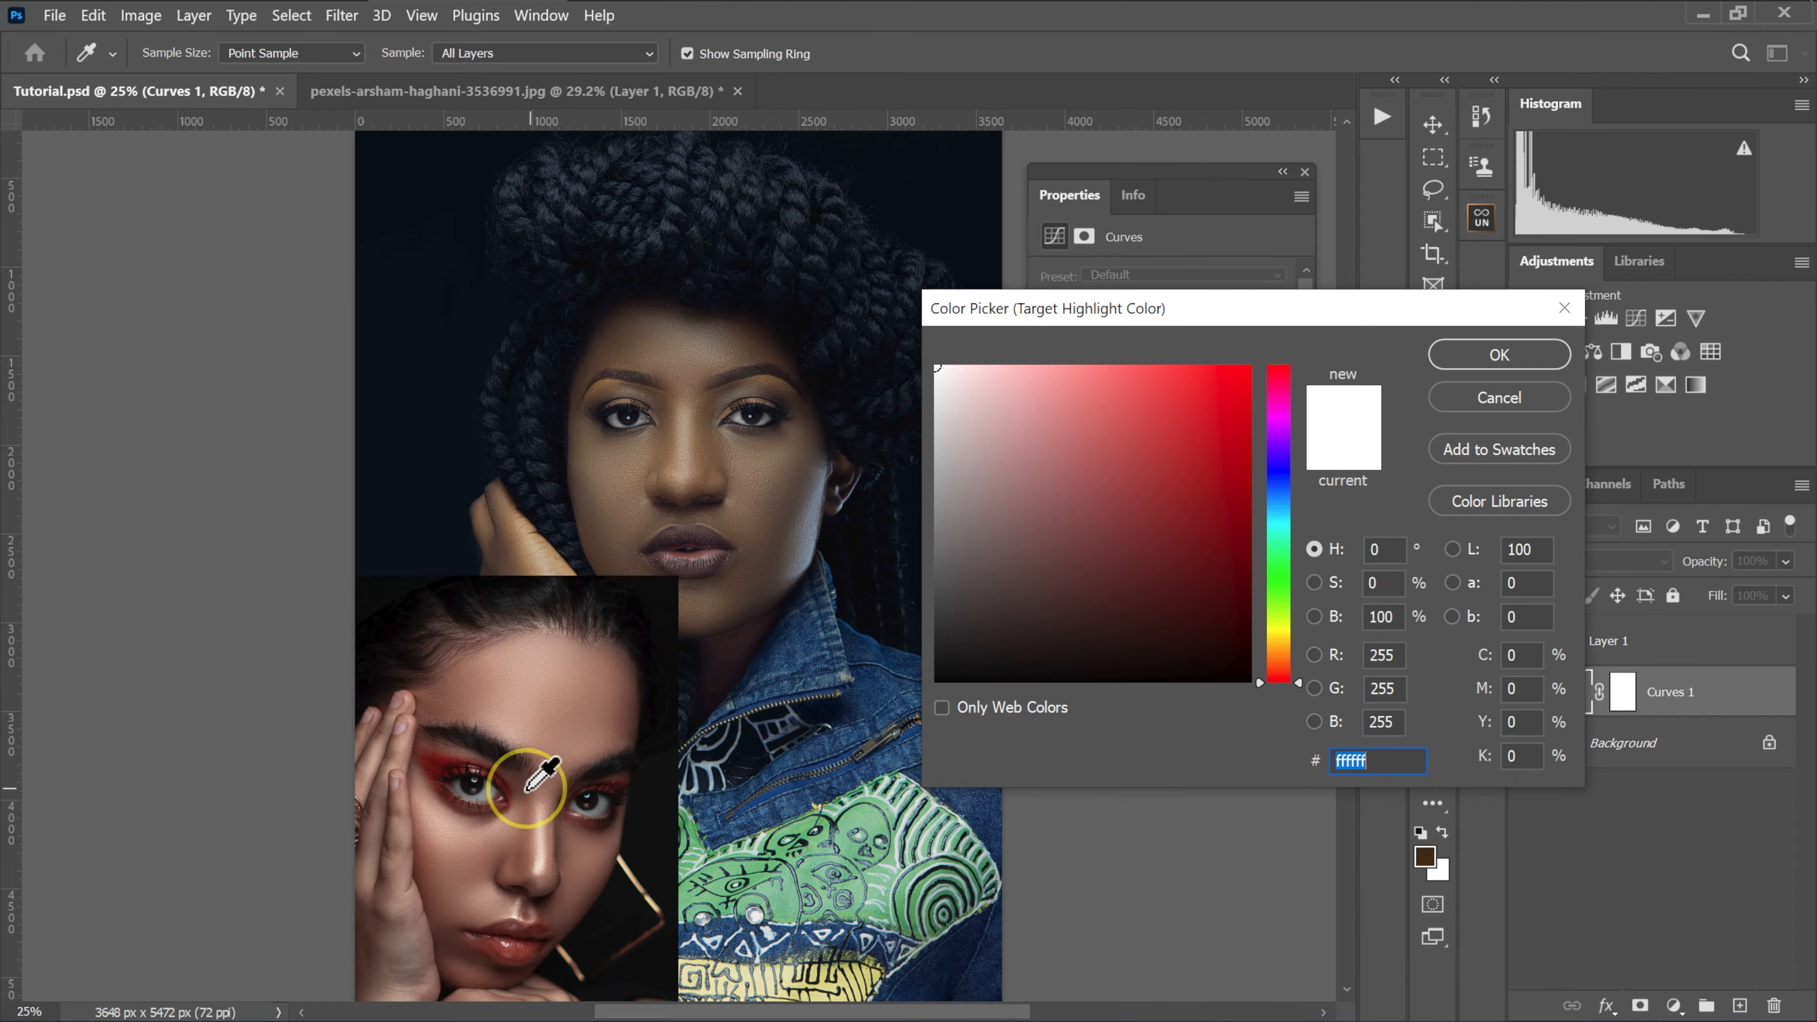
pyautogui.moveTo(541, 875); pyautogui.dragTo(550, 844)
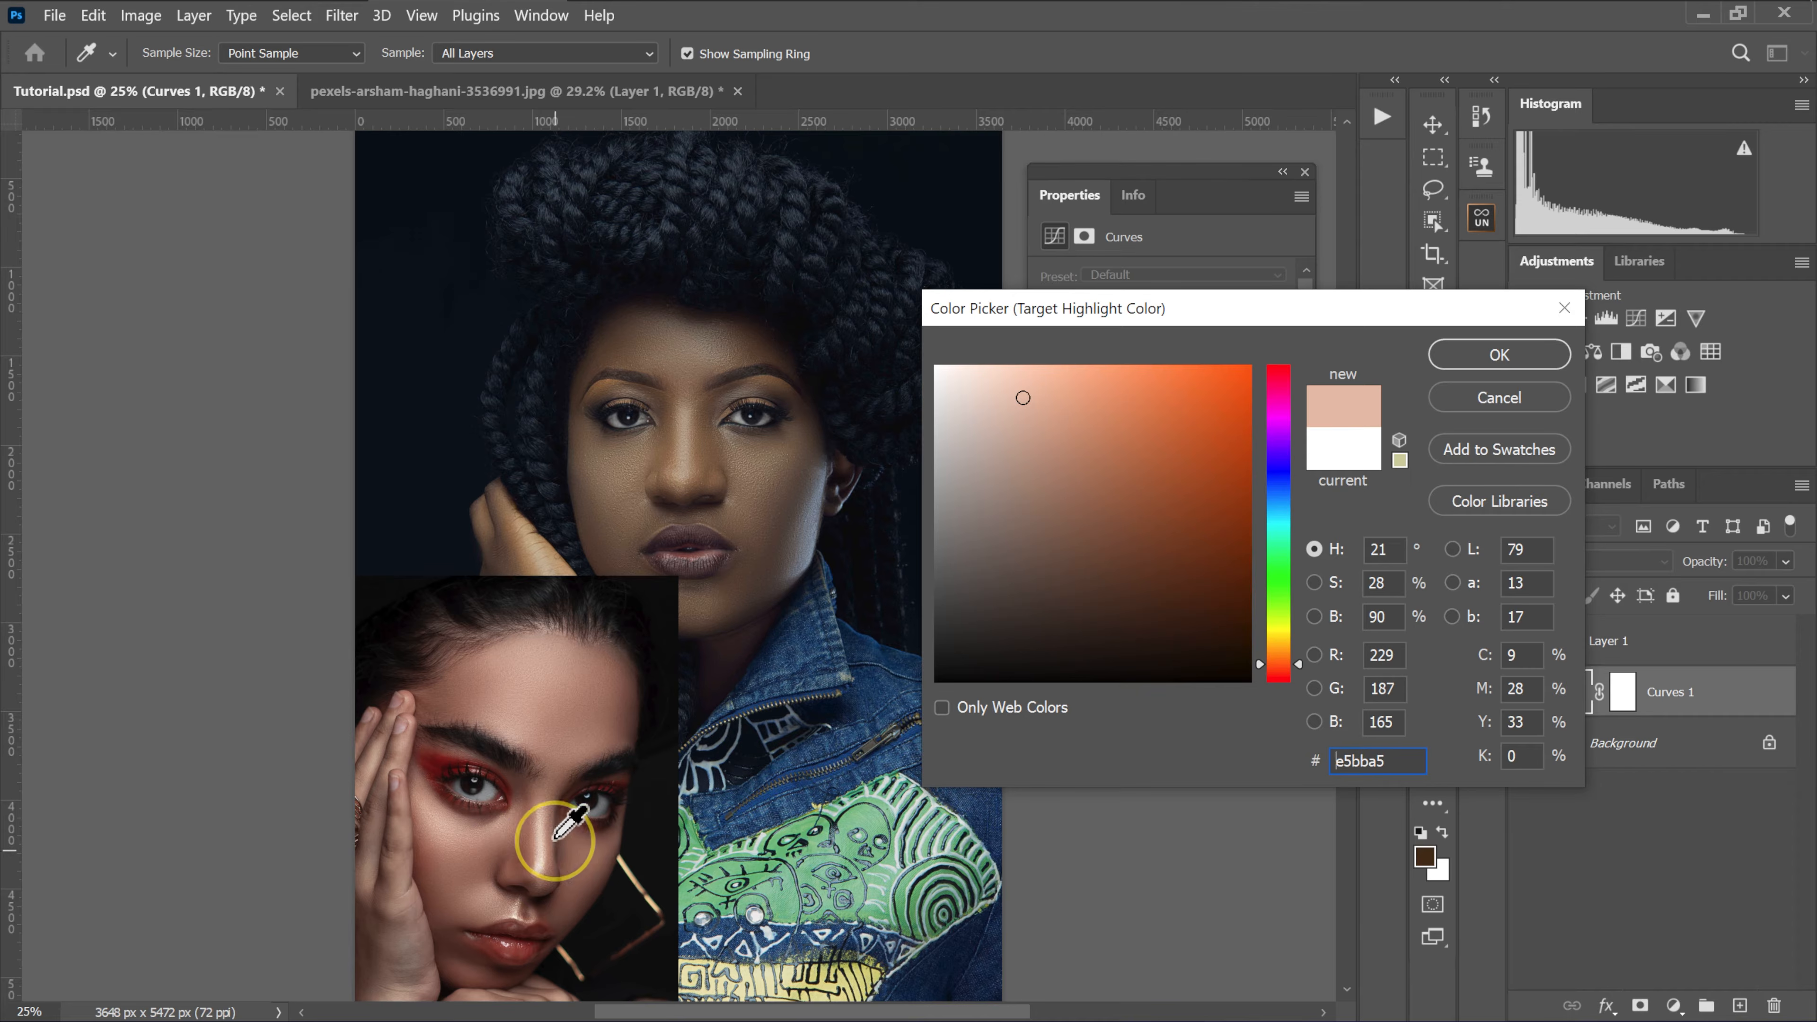
pyautogui.click(1500, 355)
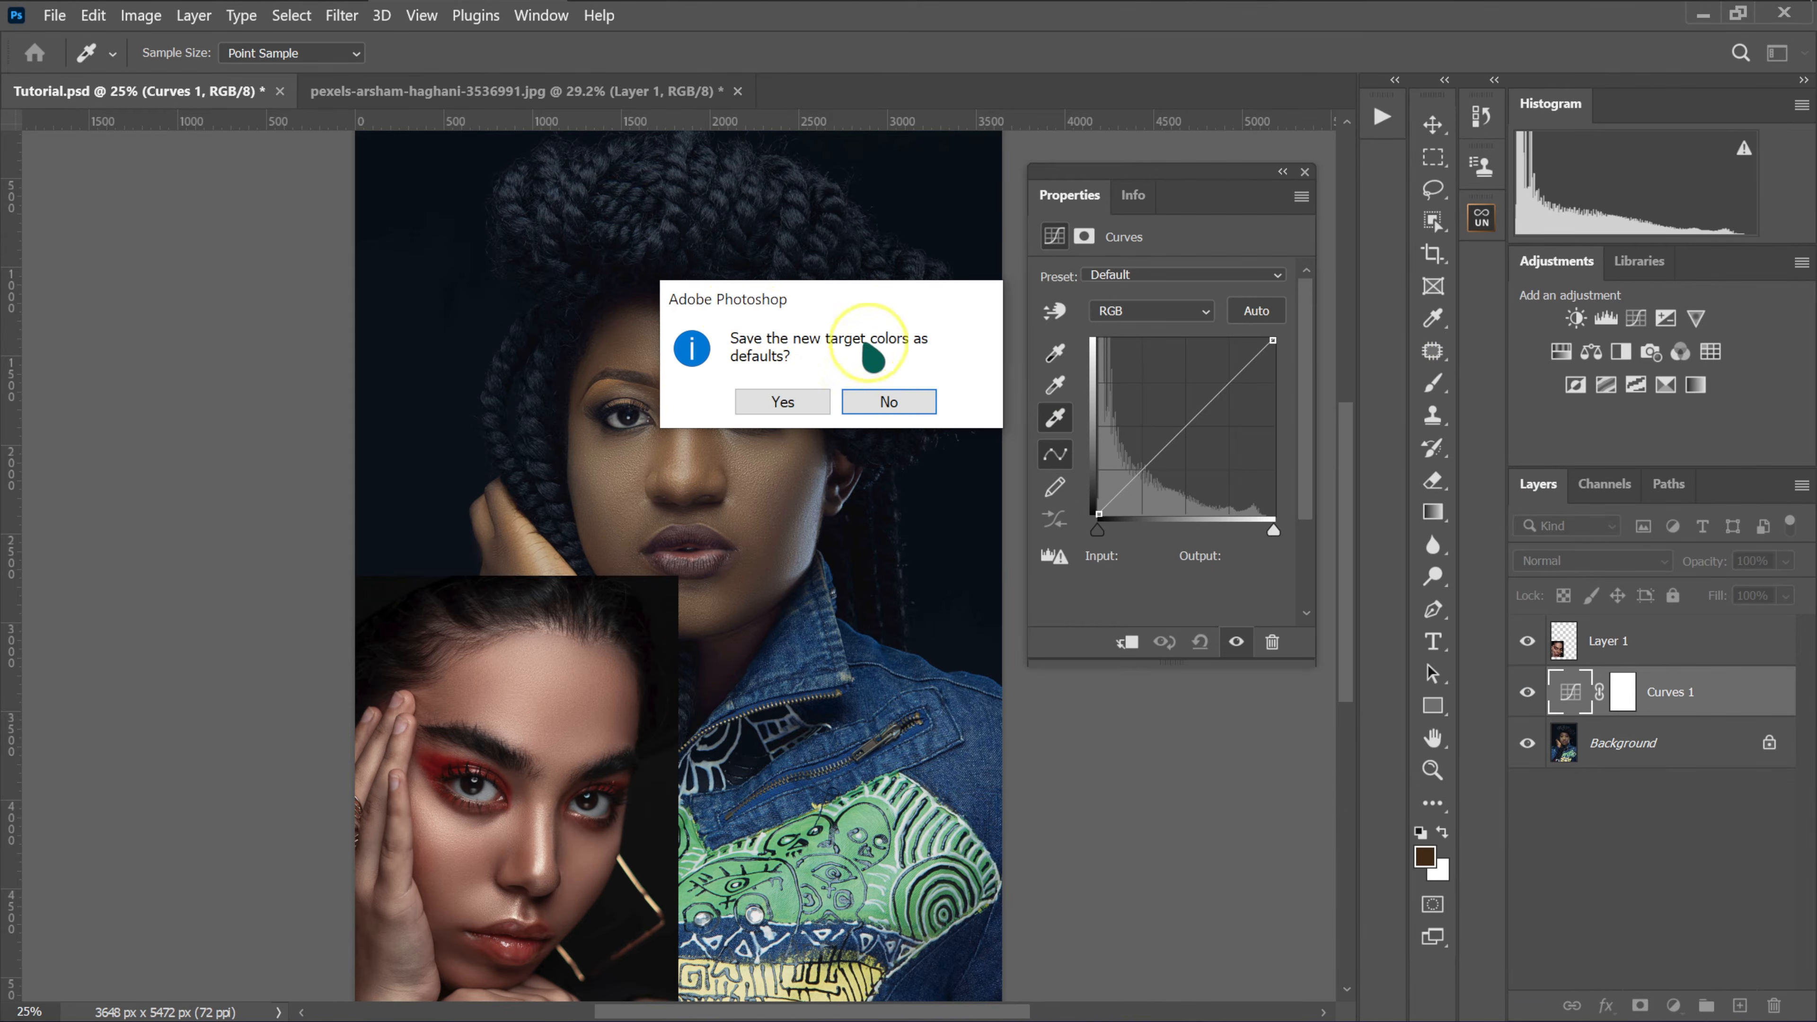
pyautogui.click(882, 407)
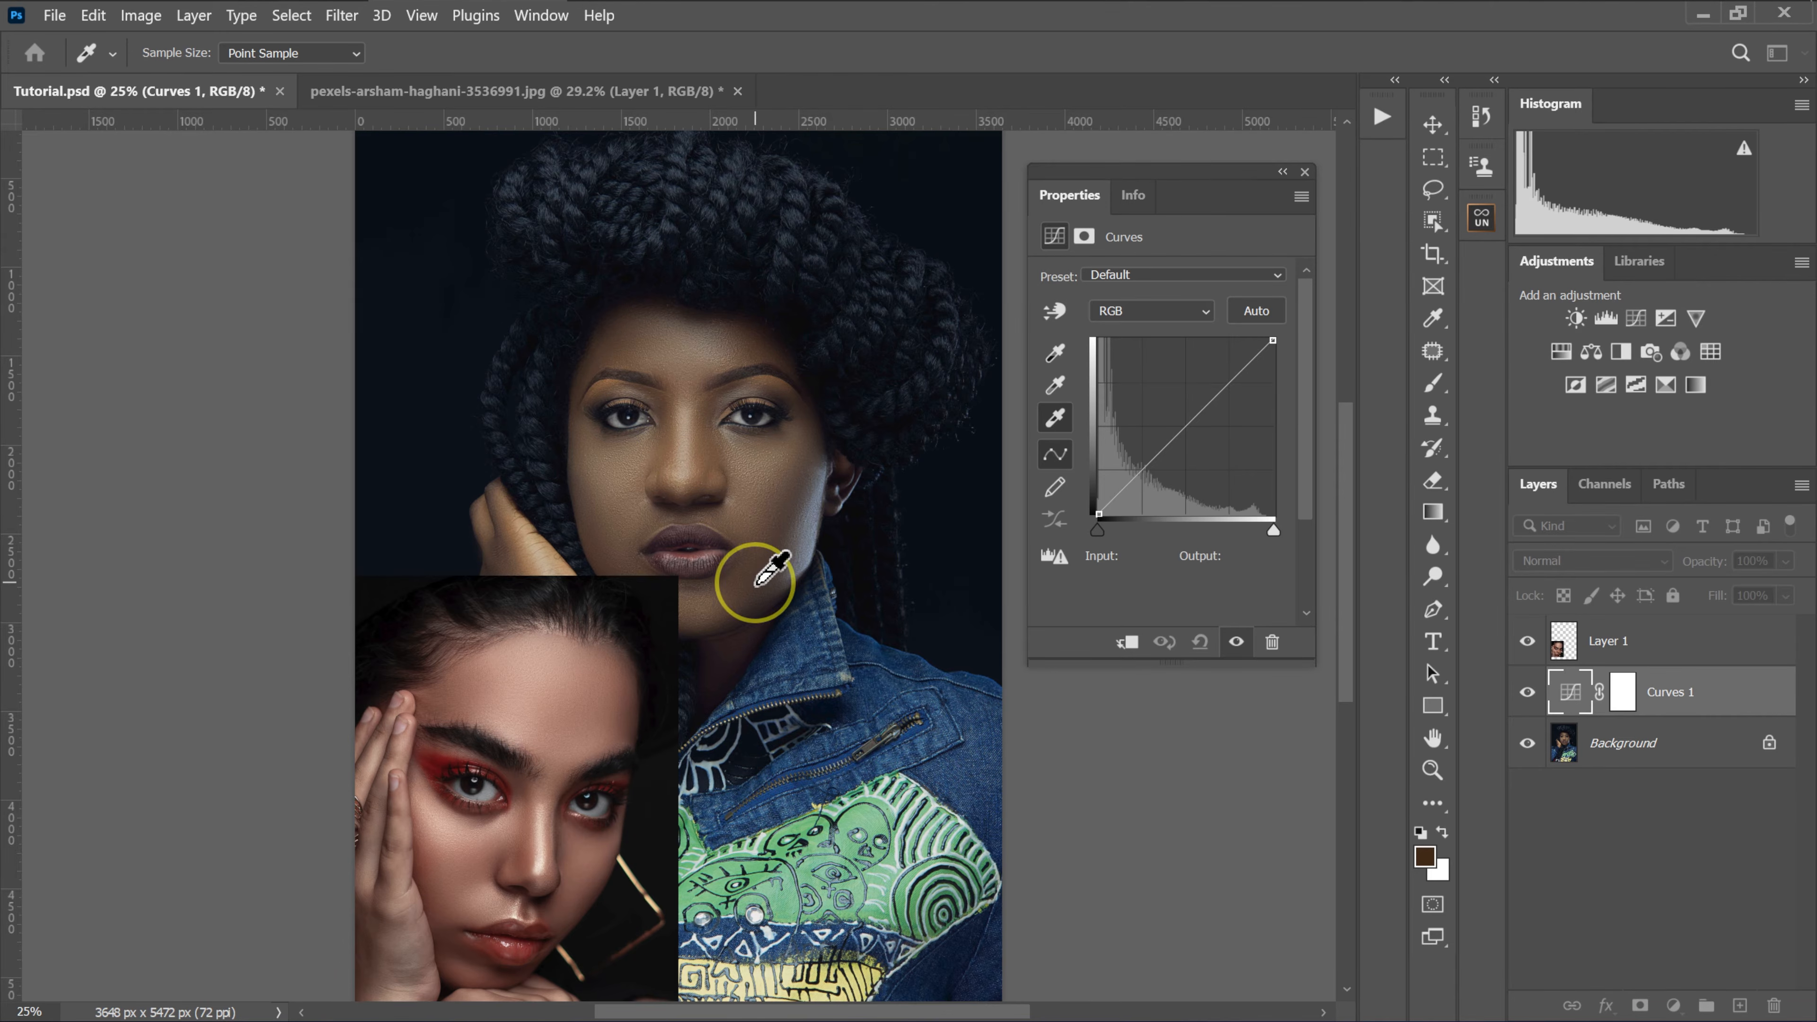
pyautogui.click(693, 445)
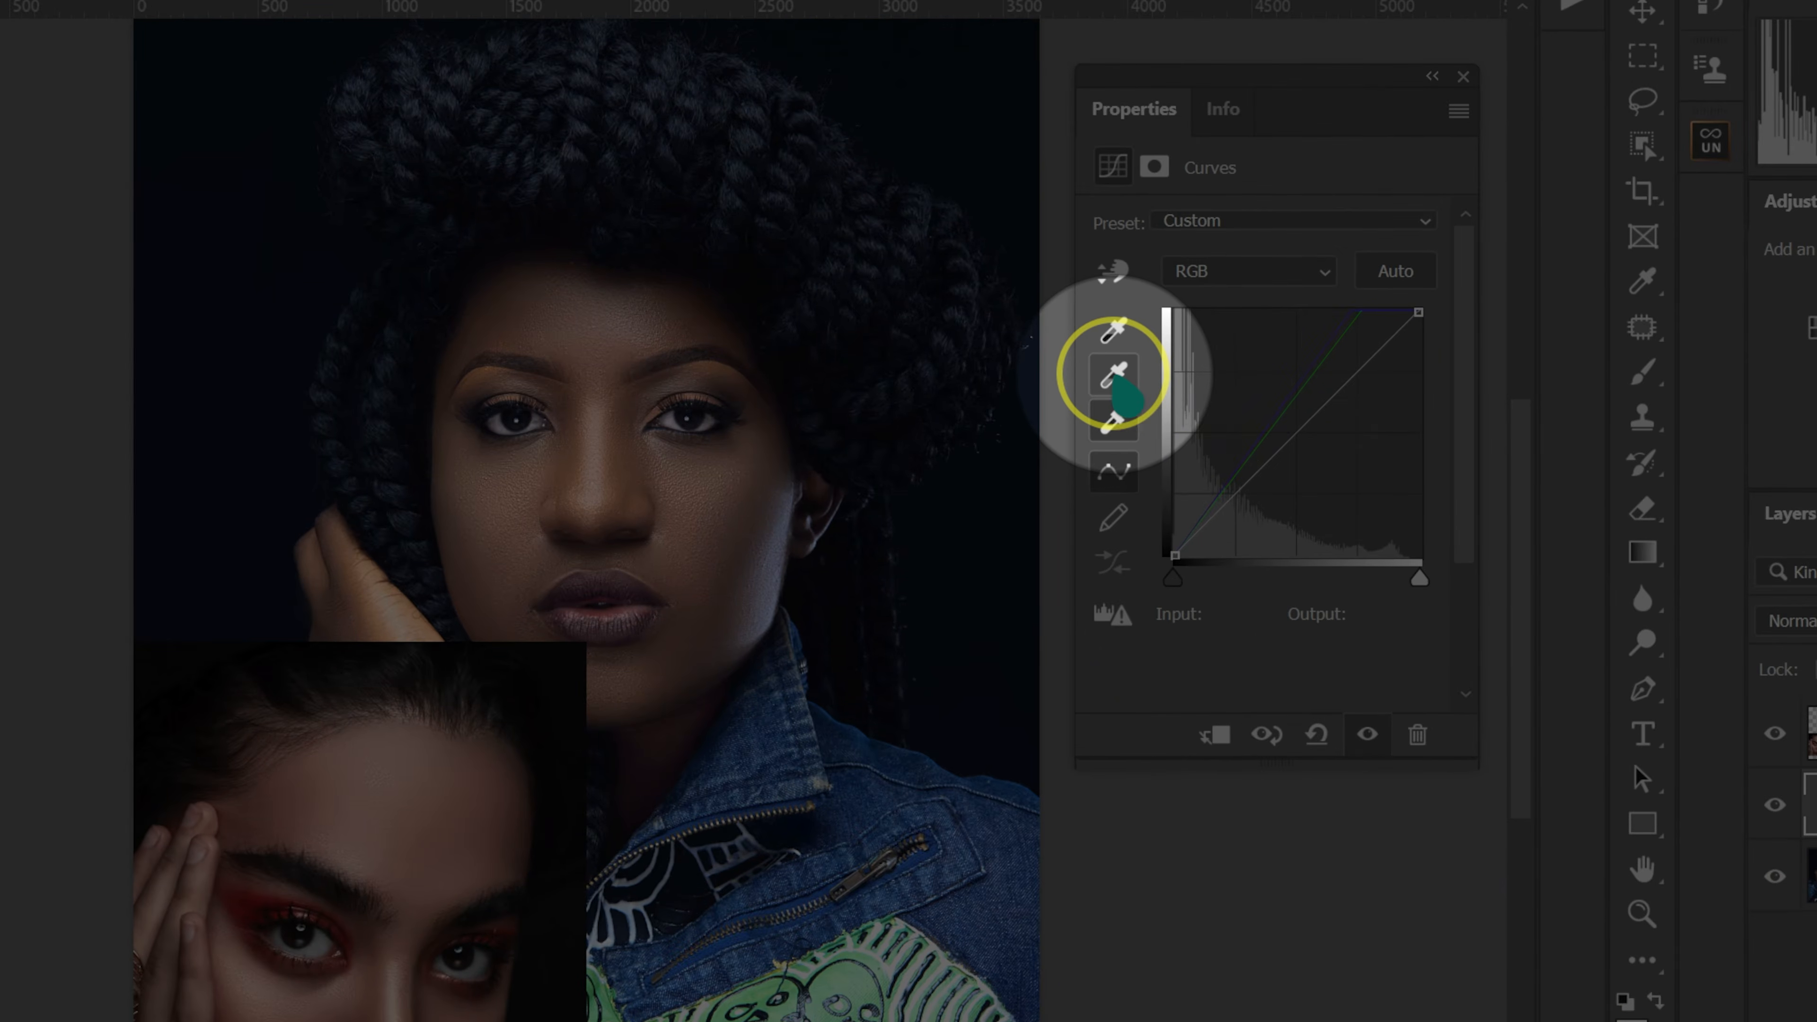
# - Set the Curves target midtone color to 824d3d from the reference face, without saving it as default, and apply it beside the portrait's nose
pyautogui.doubleClick(1117, 380)
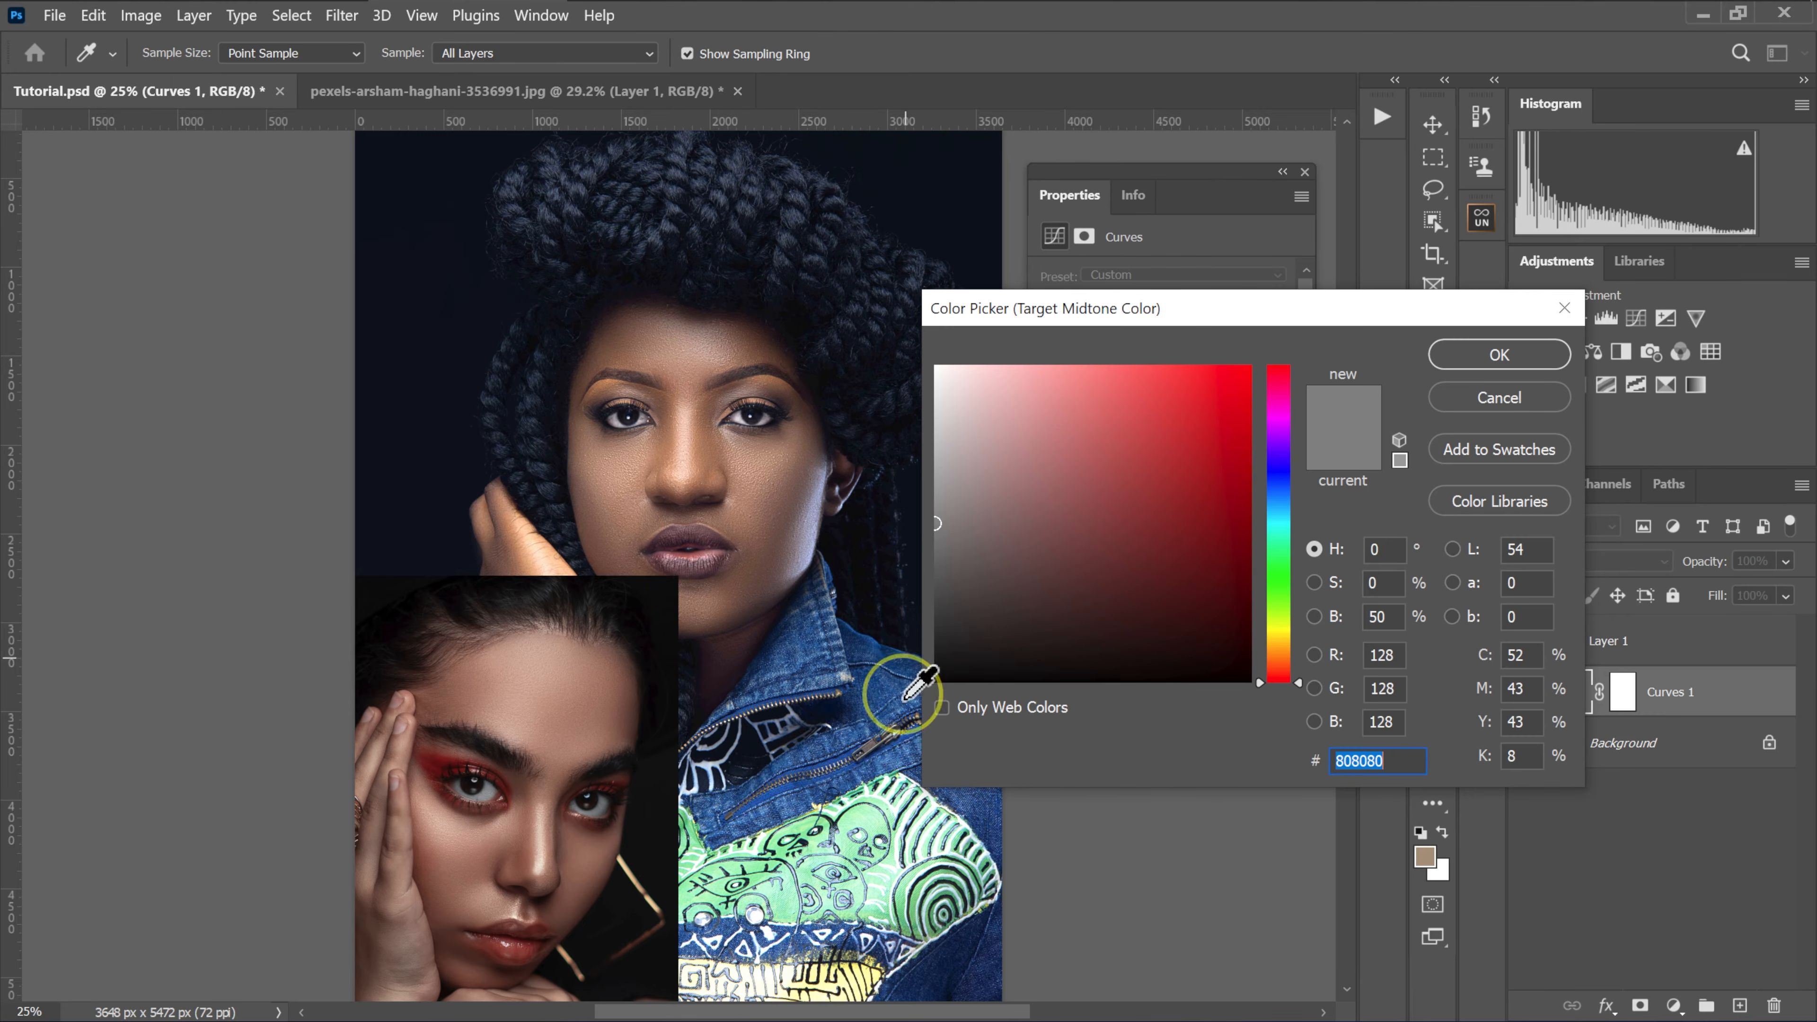
pyautogui.moveTo(1104, 313); pyautogui.dragTo(1146, 314)
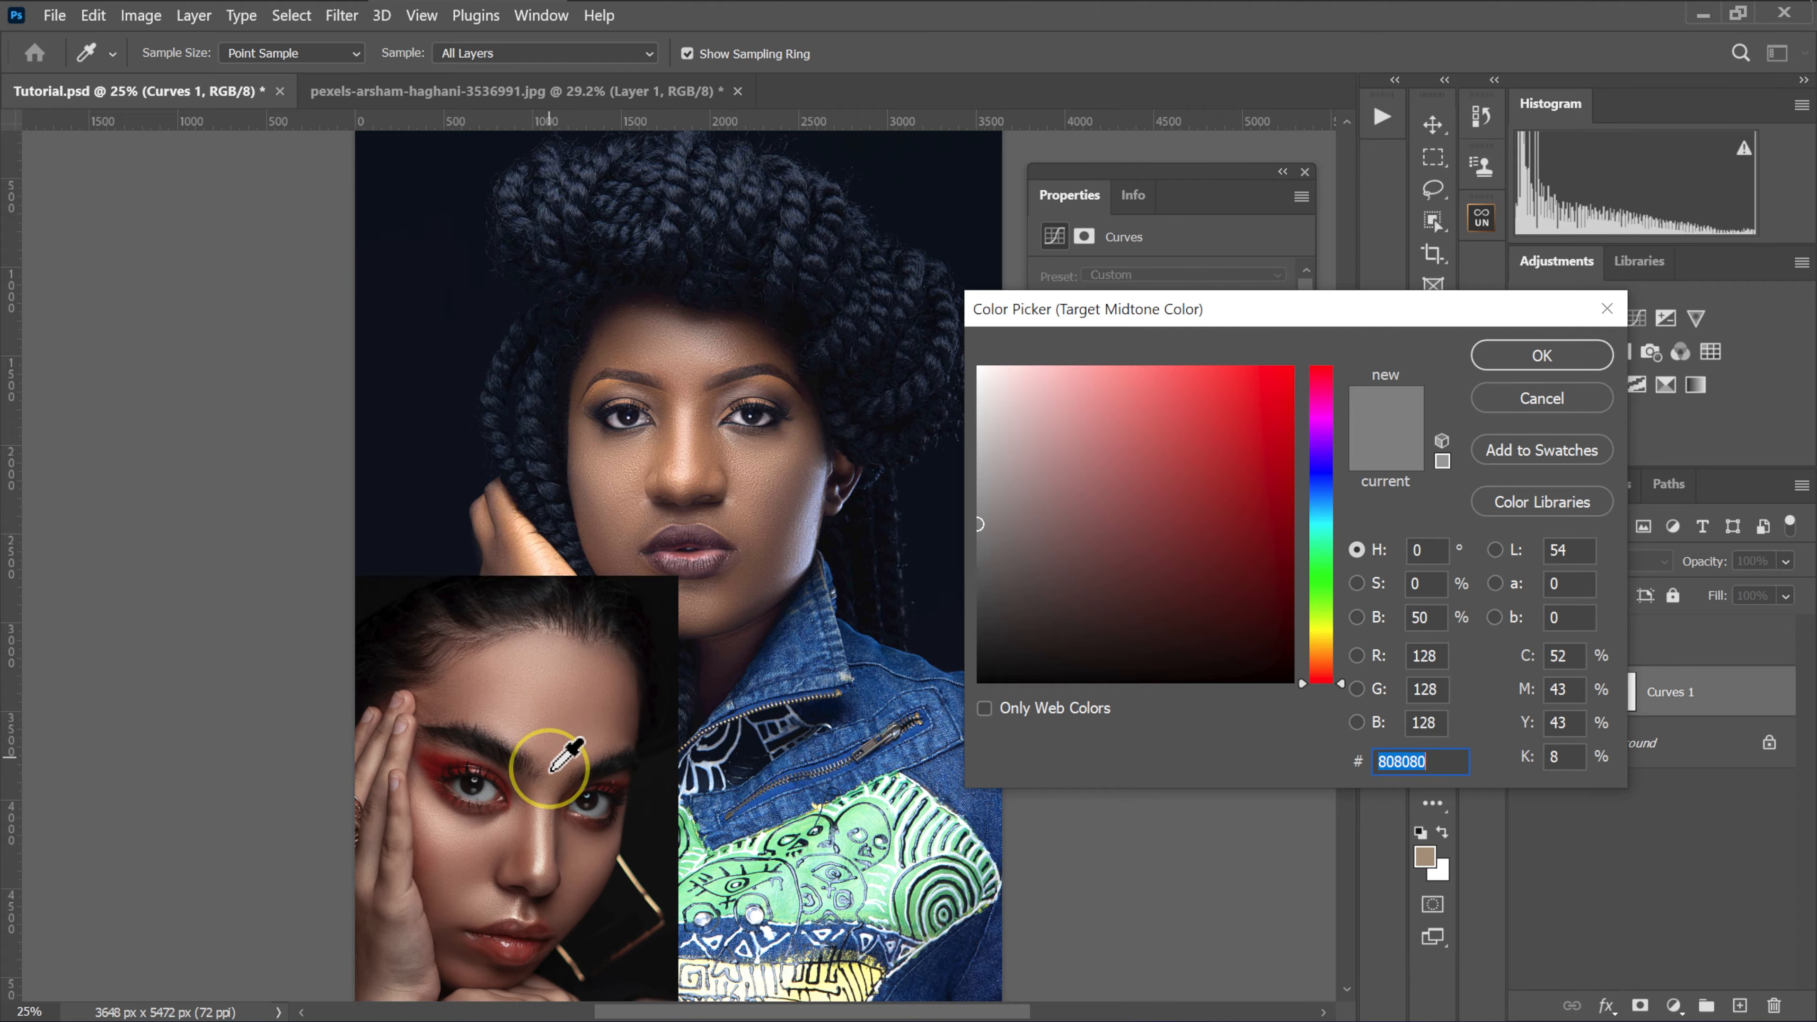
pyautogui.click(516, 850)
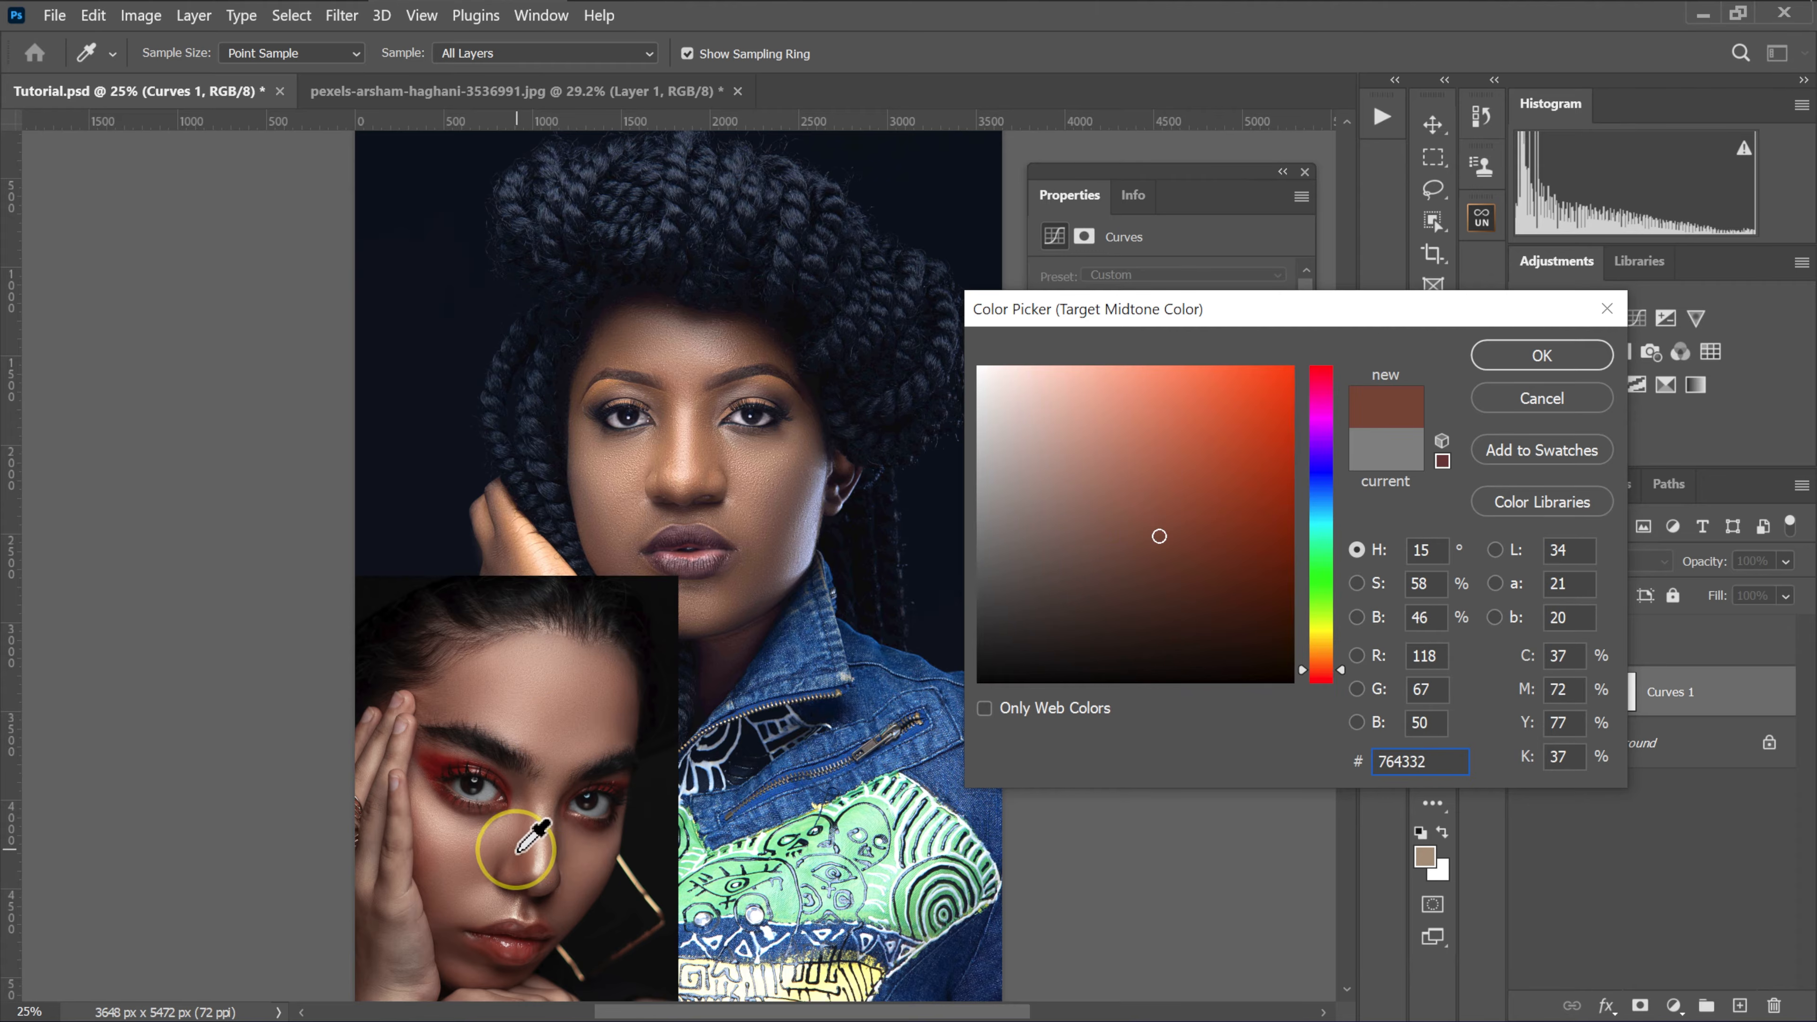
pyautogui.moveTo(513, 855); pyautogui.dragTo(521, 846)
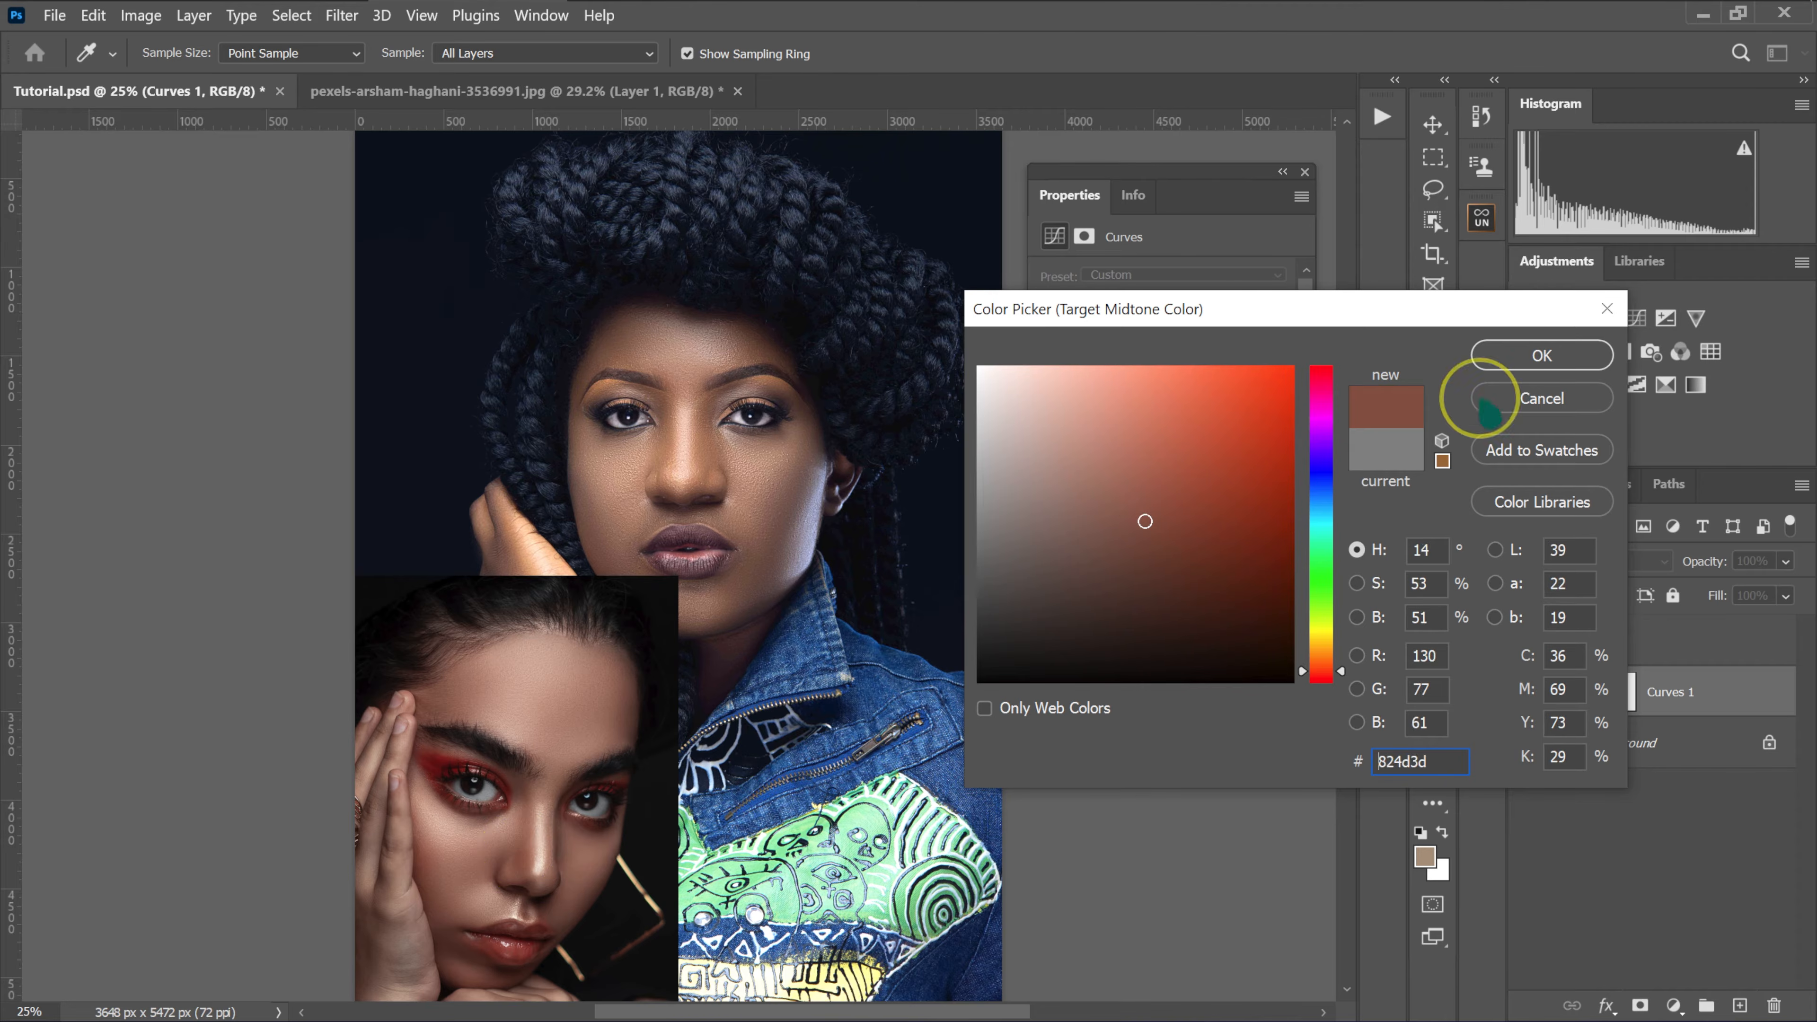
pyautogui.click(1538, 356)
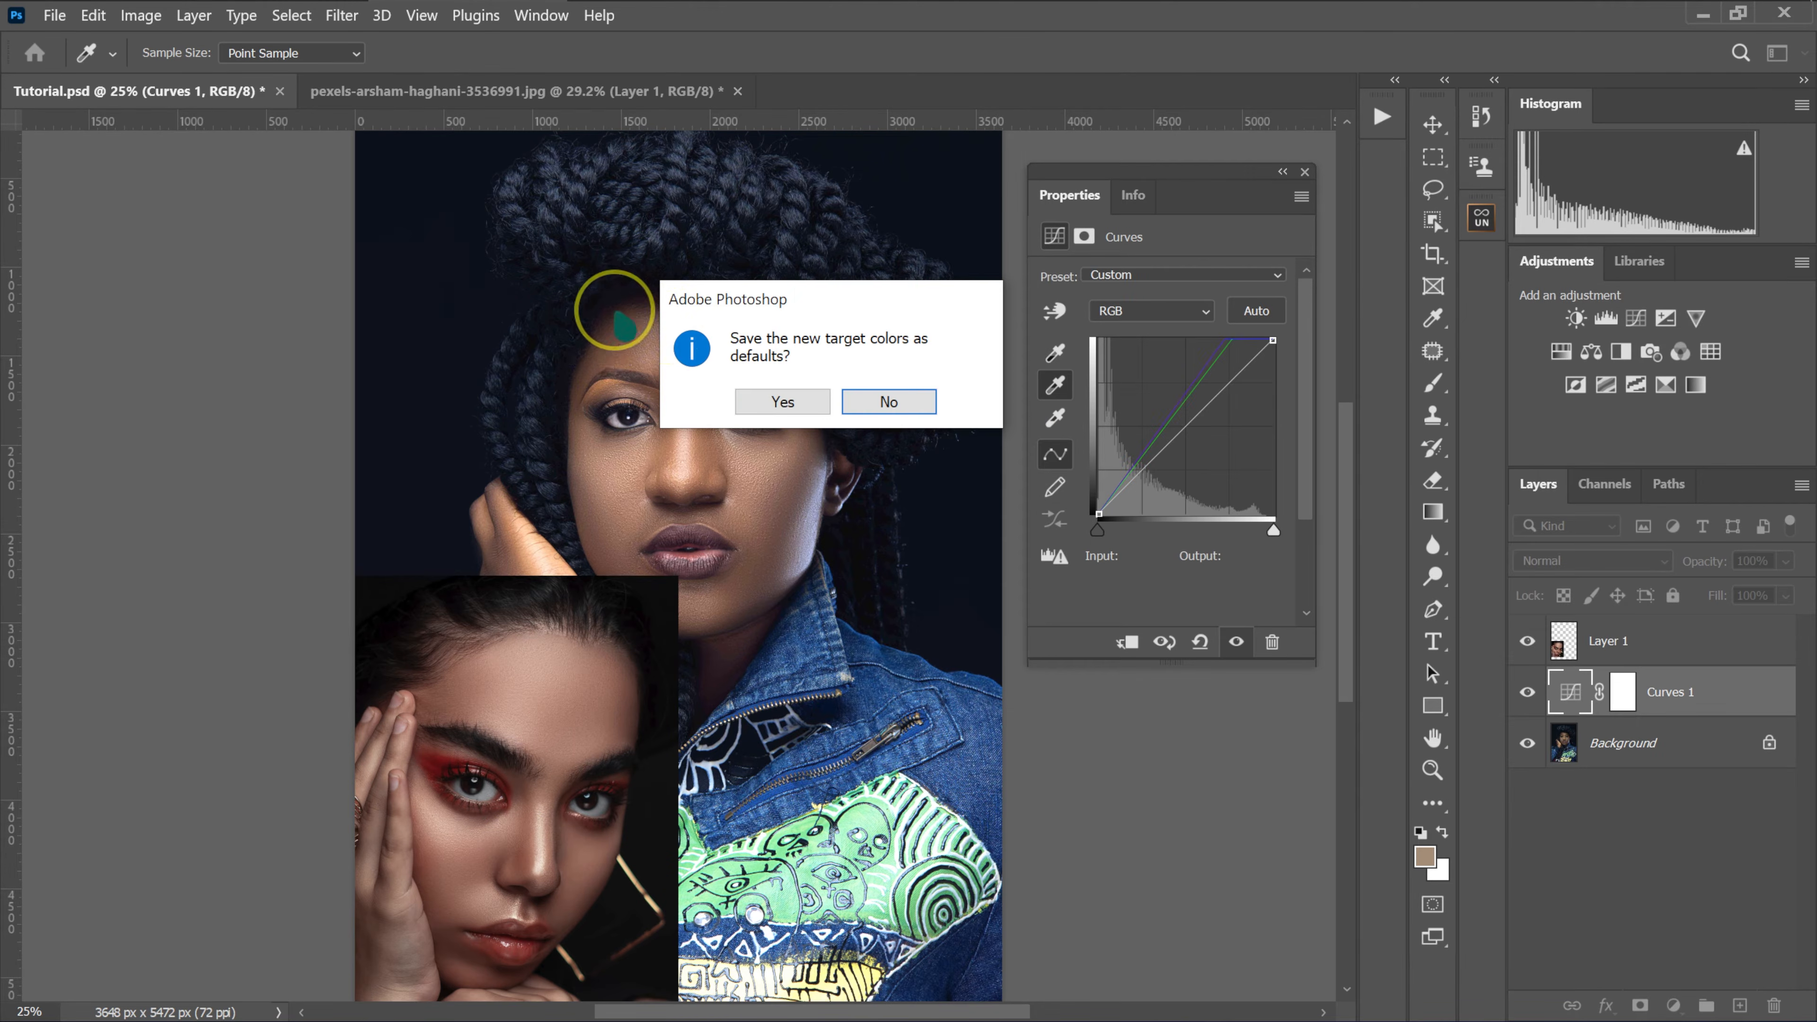
pyautogui.click(889, 403)
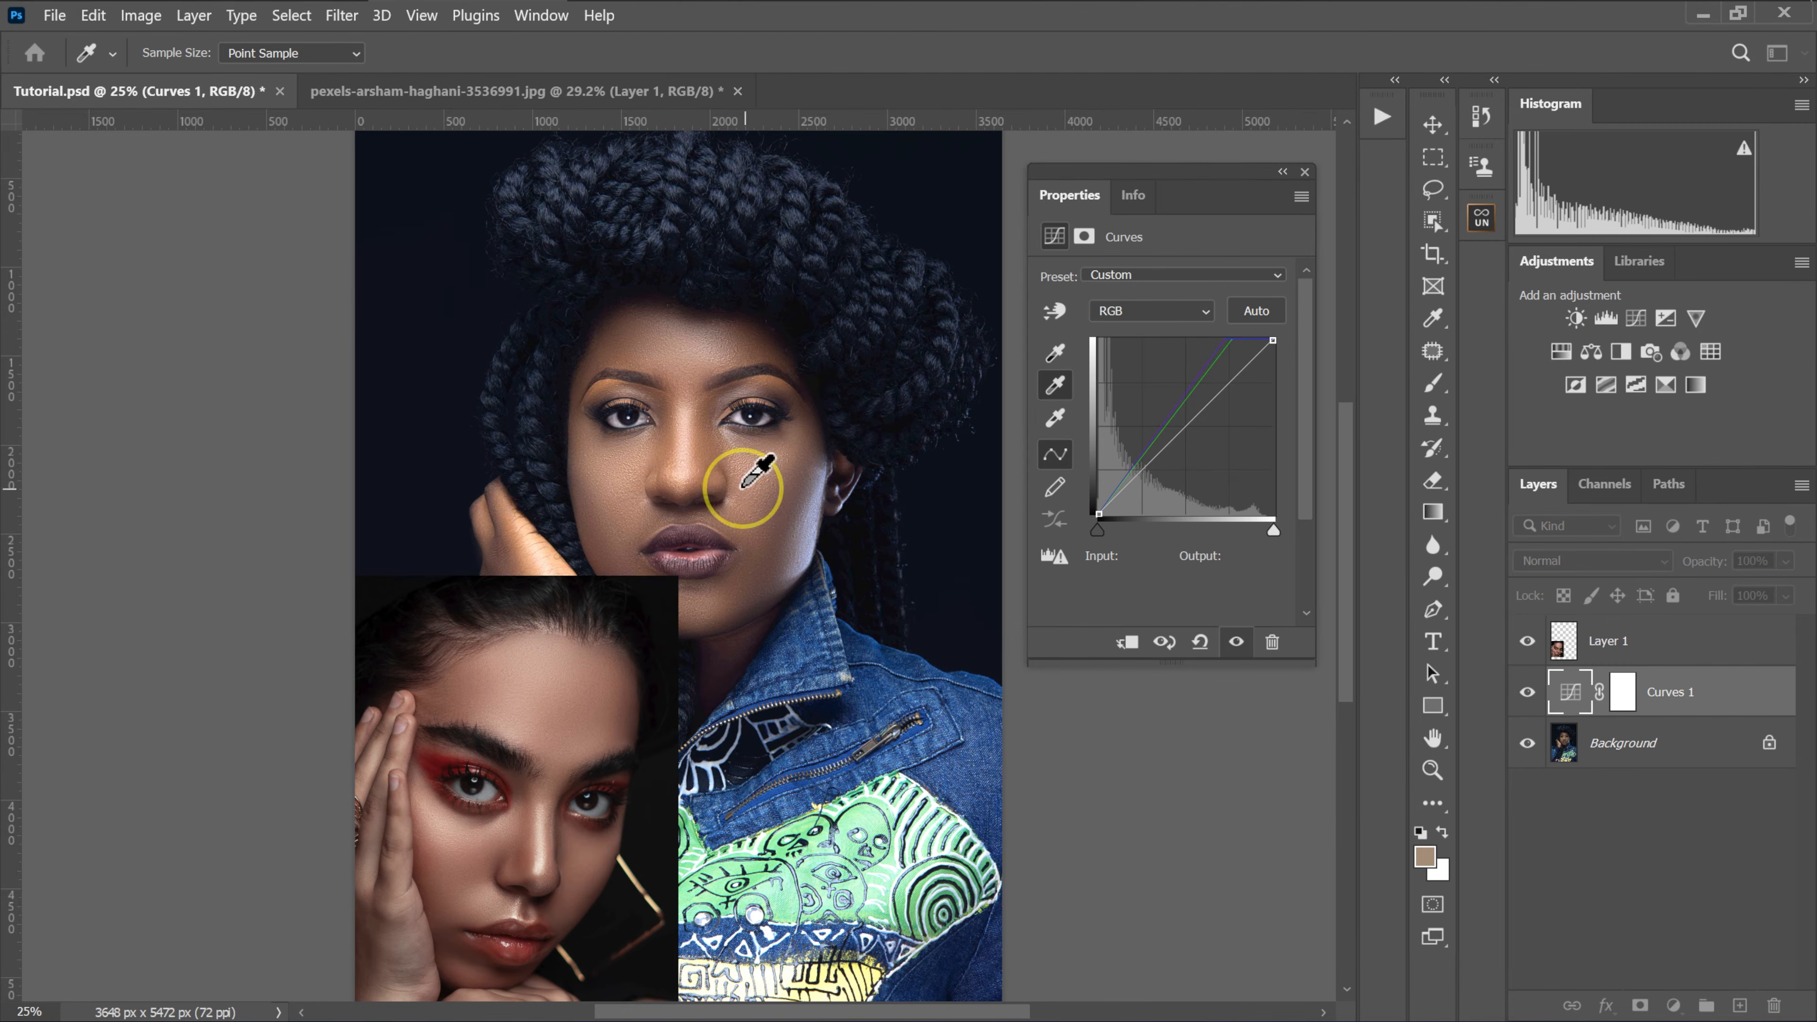
pyautogui.click(721, 458)
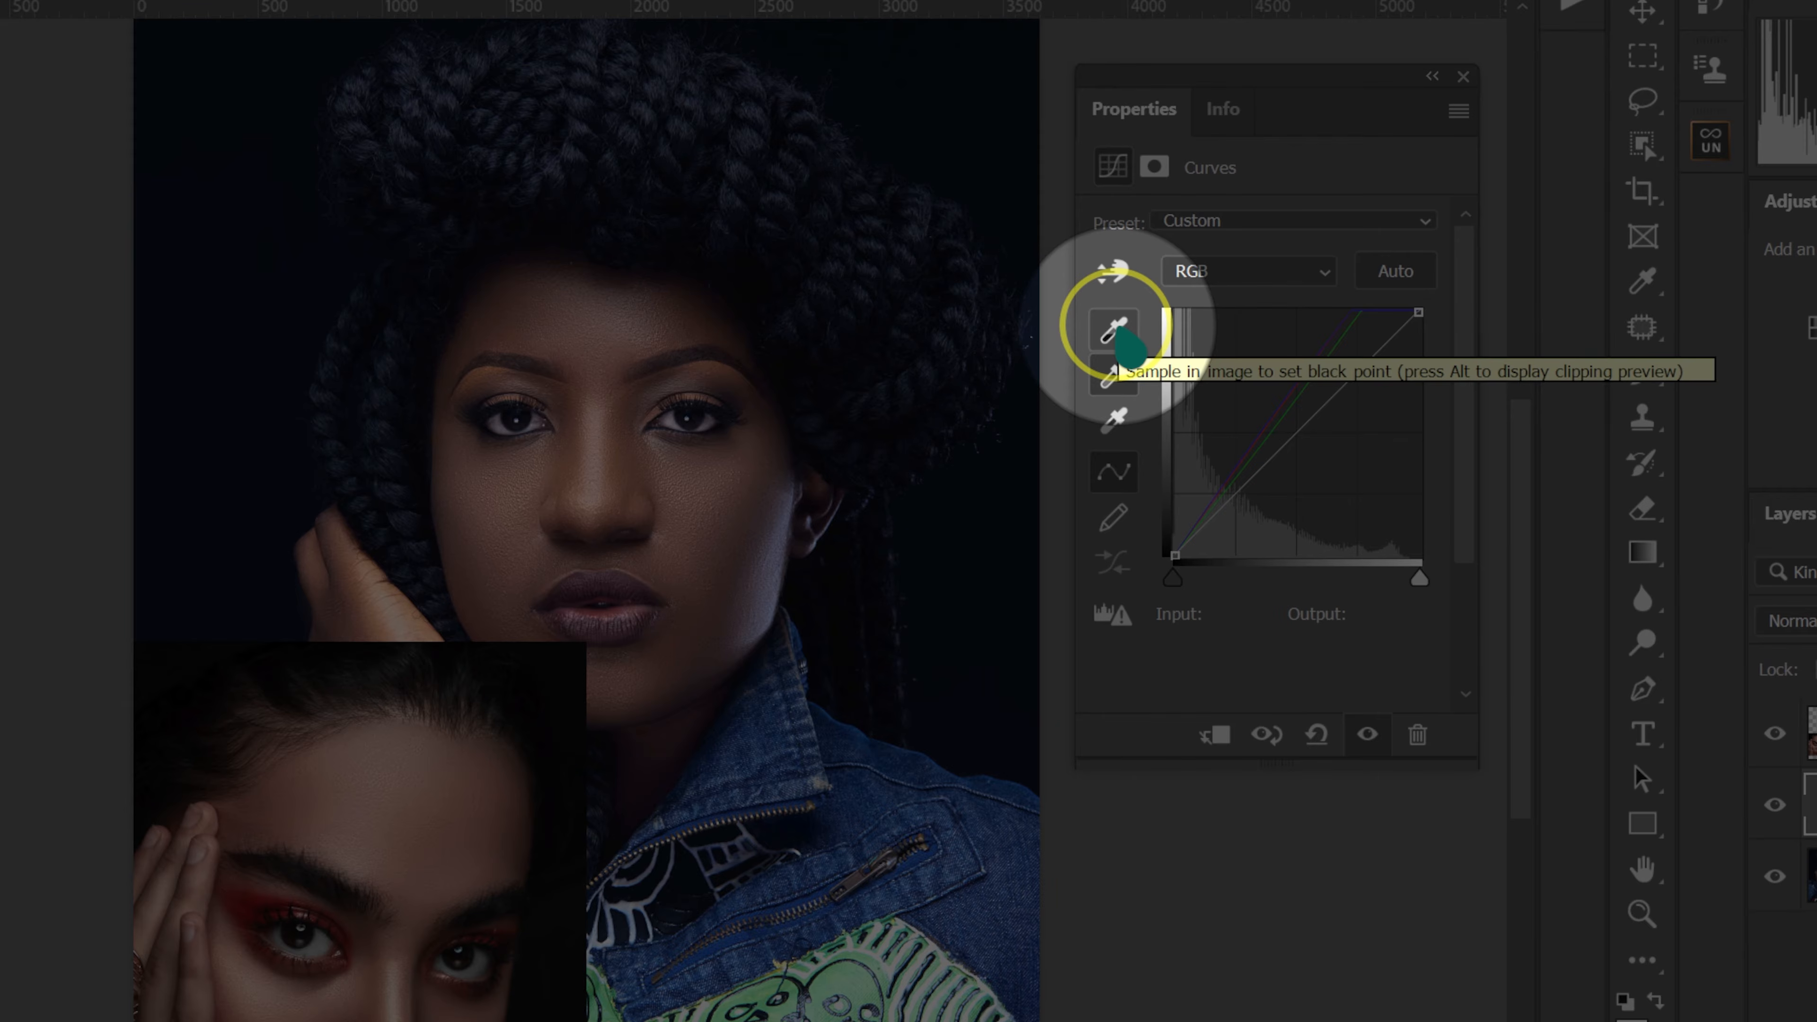
# - Set the Curves target shadow color to 47251c from the reference skin, without saving it as default, and apply it to the portrait's shadowed forehead
pyautogui.doubleClick(1115, 329)
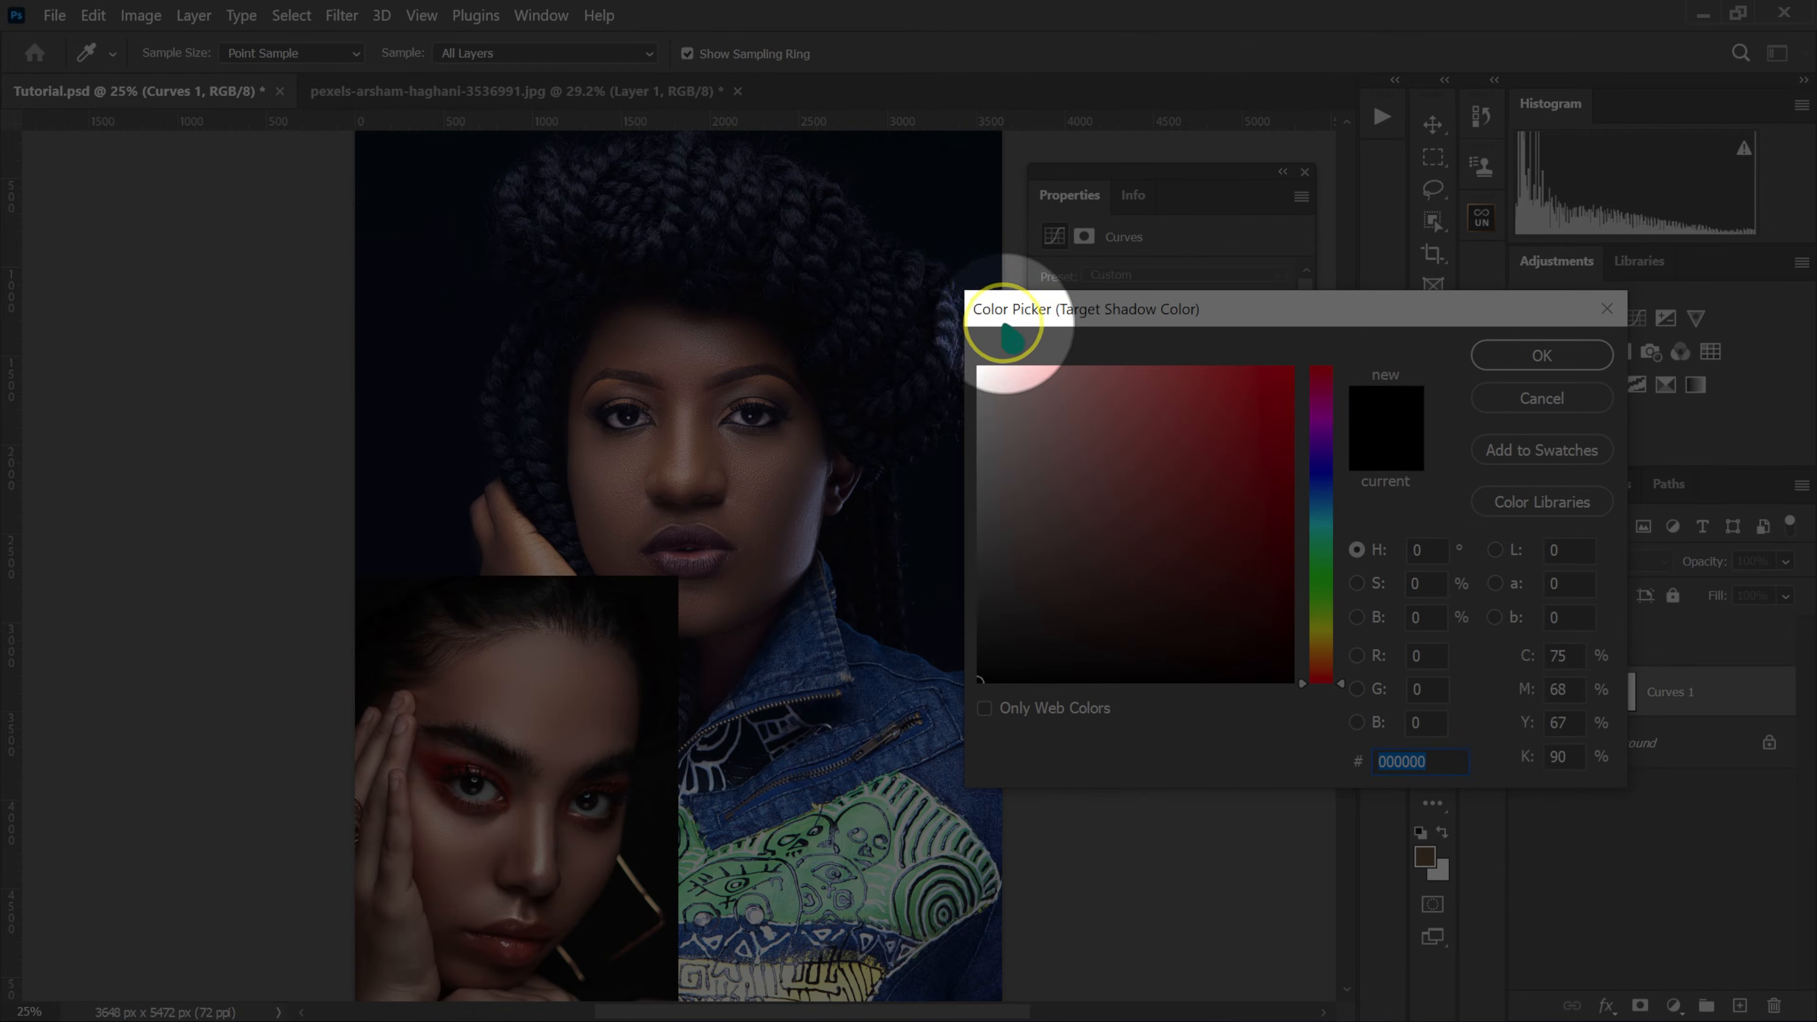
pyautogui.press('alt')
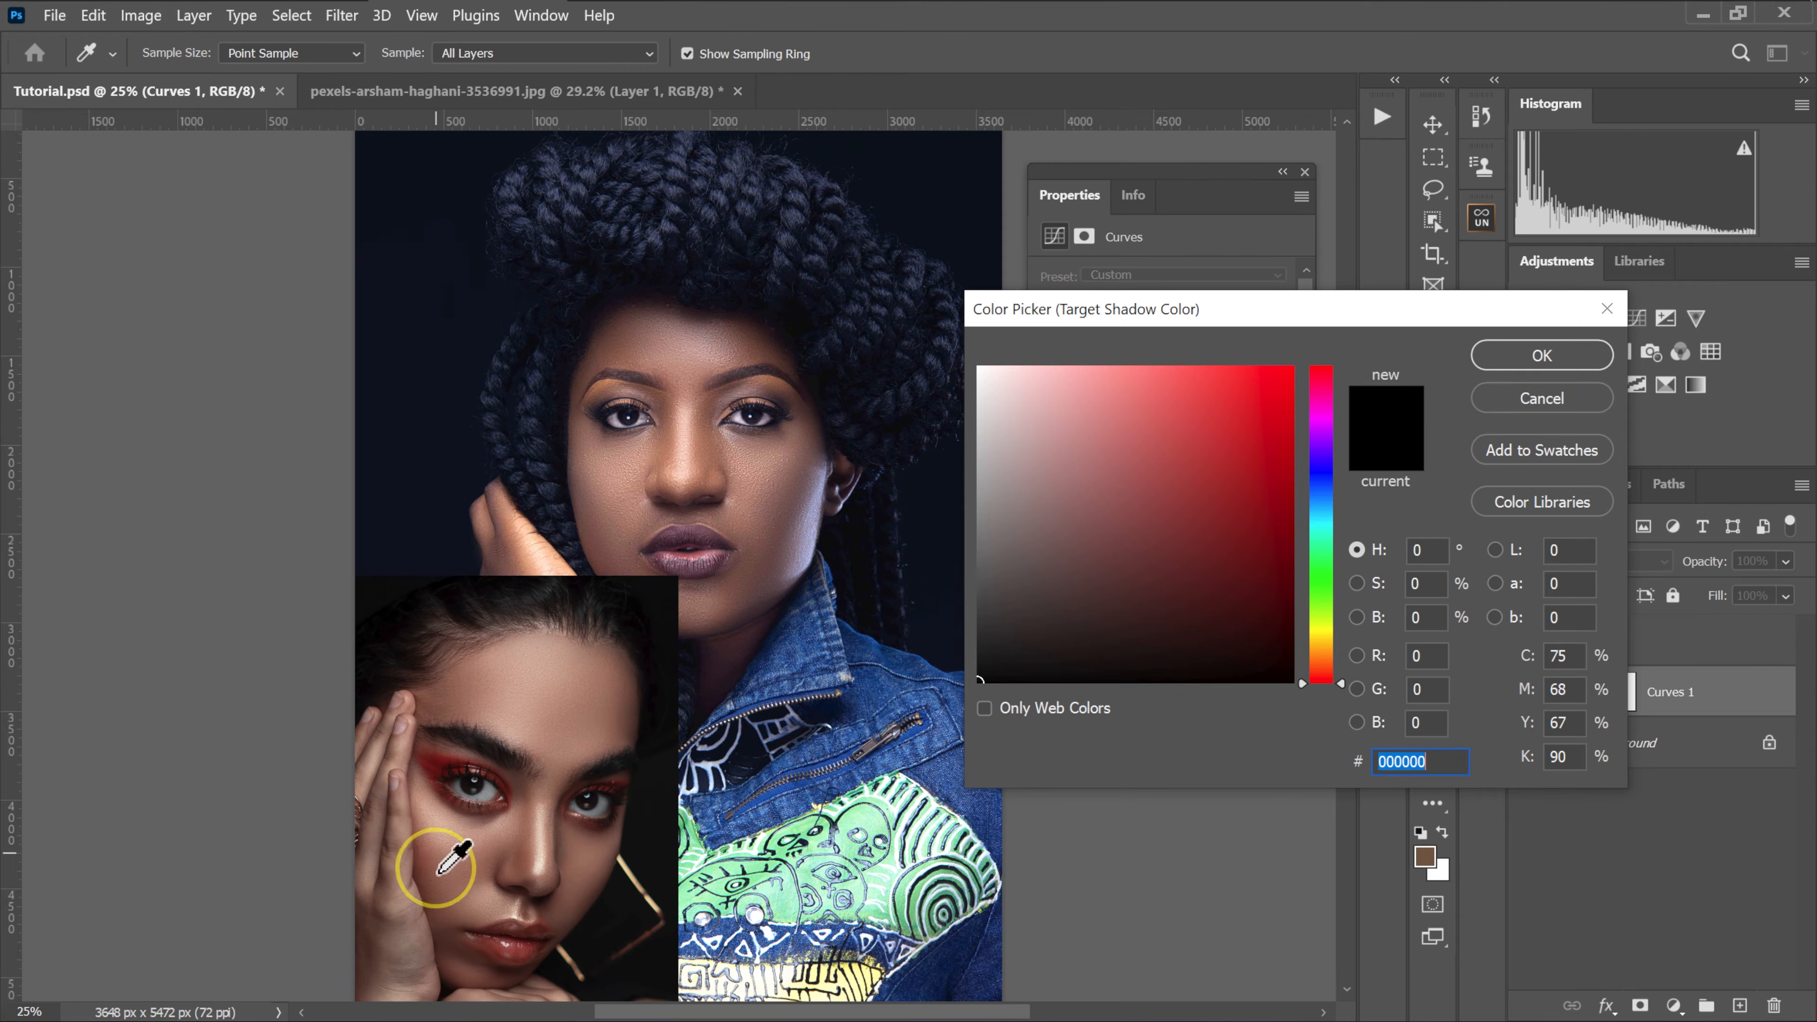
pyautogui.moveTo(497, 976); pyautogui.dragTo(481, 964)
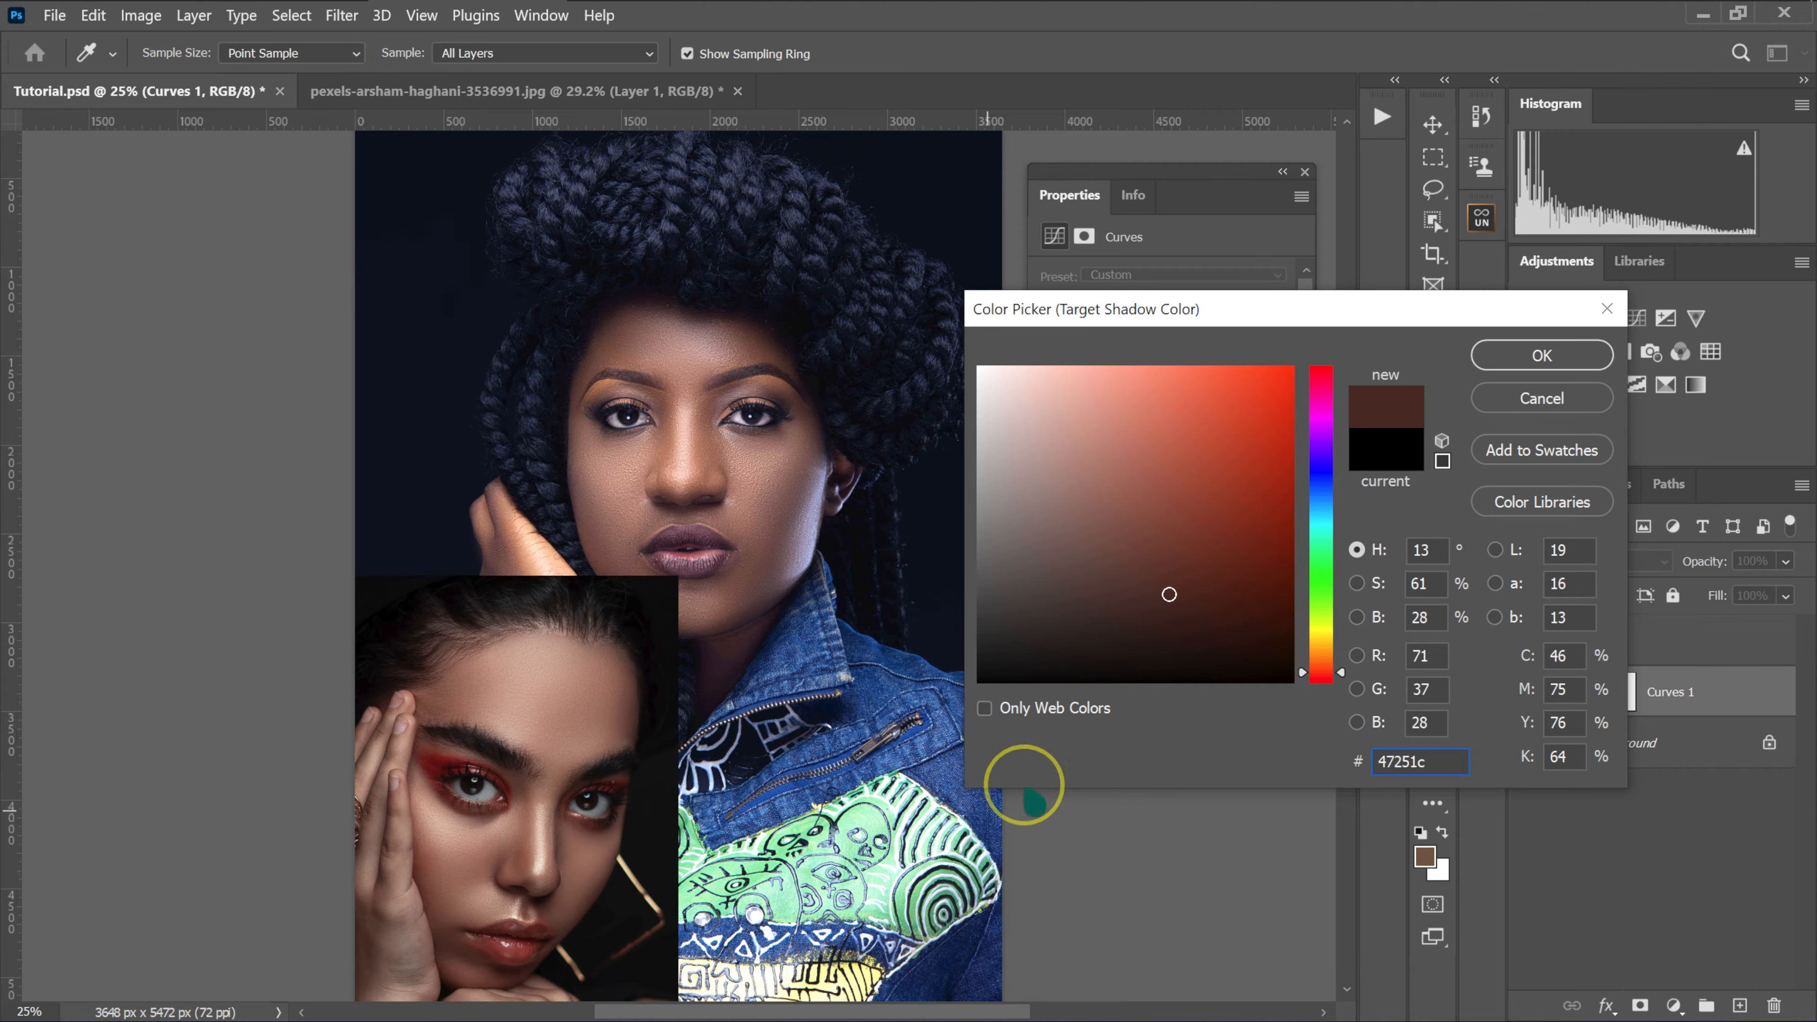
pyautogui.click(1527, 368)
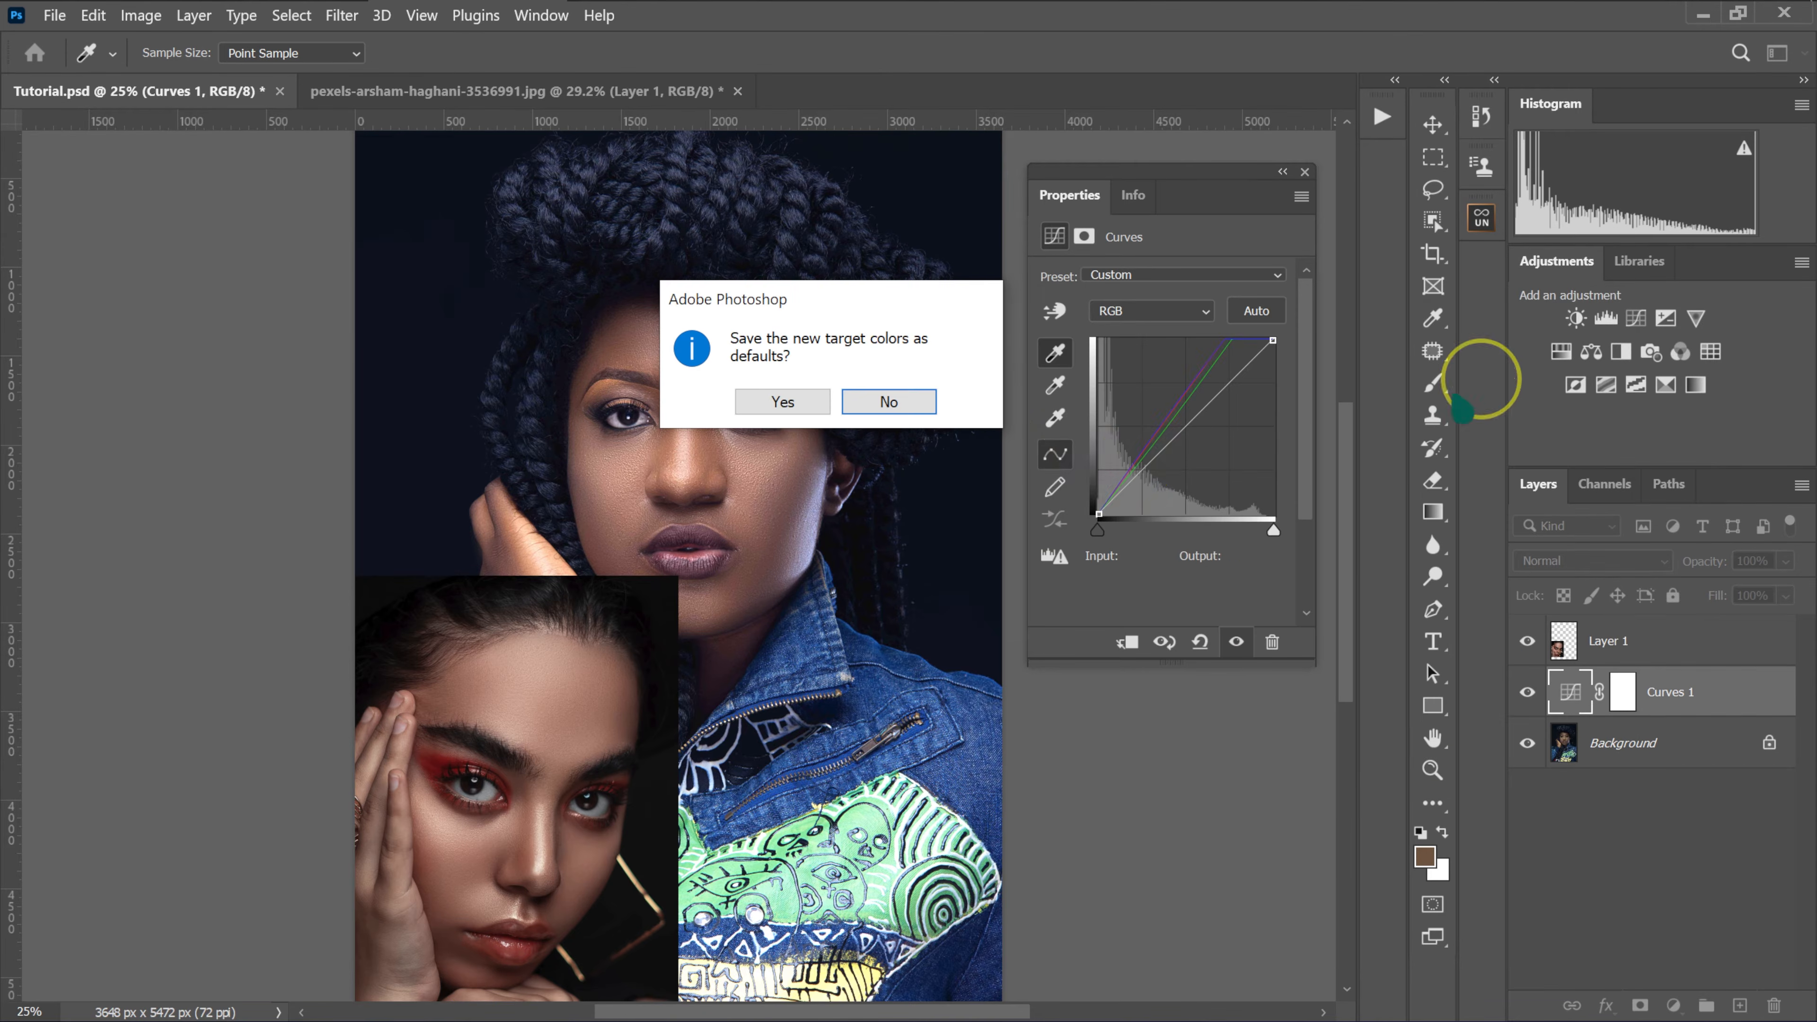
pyautogui.click(889, 402)
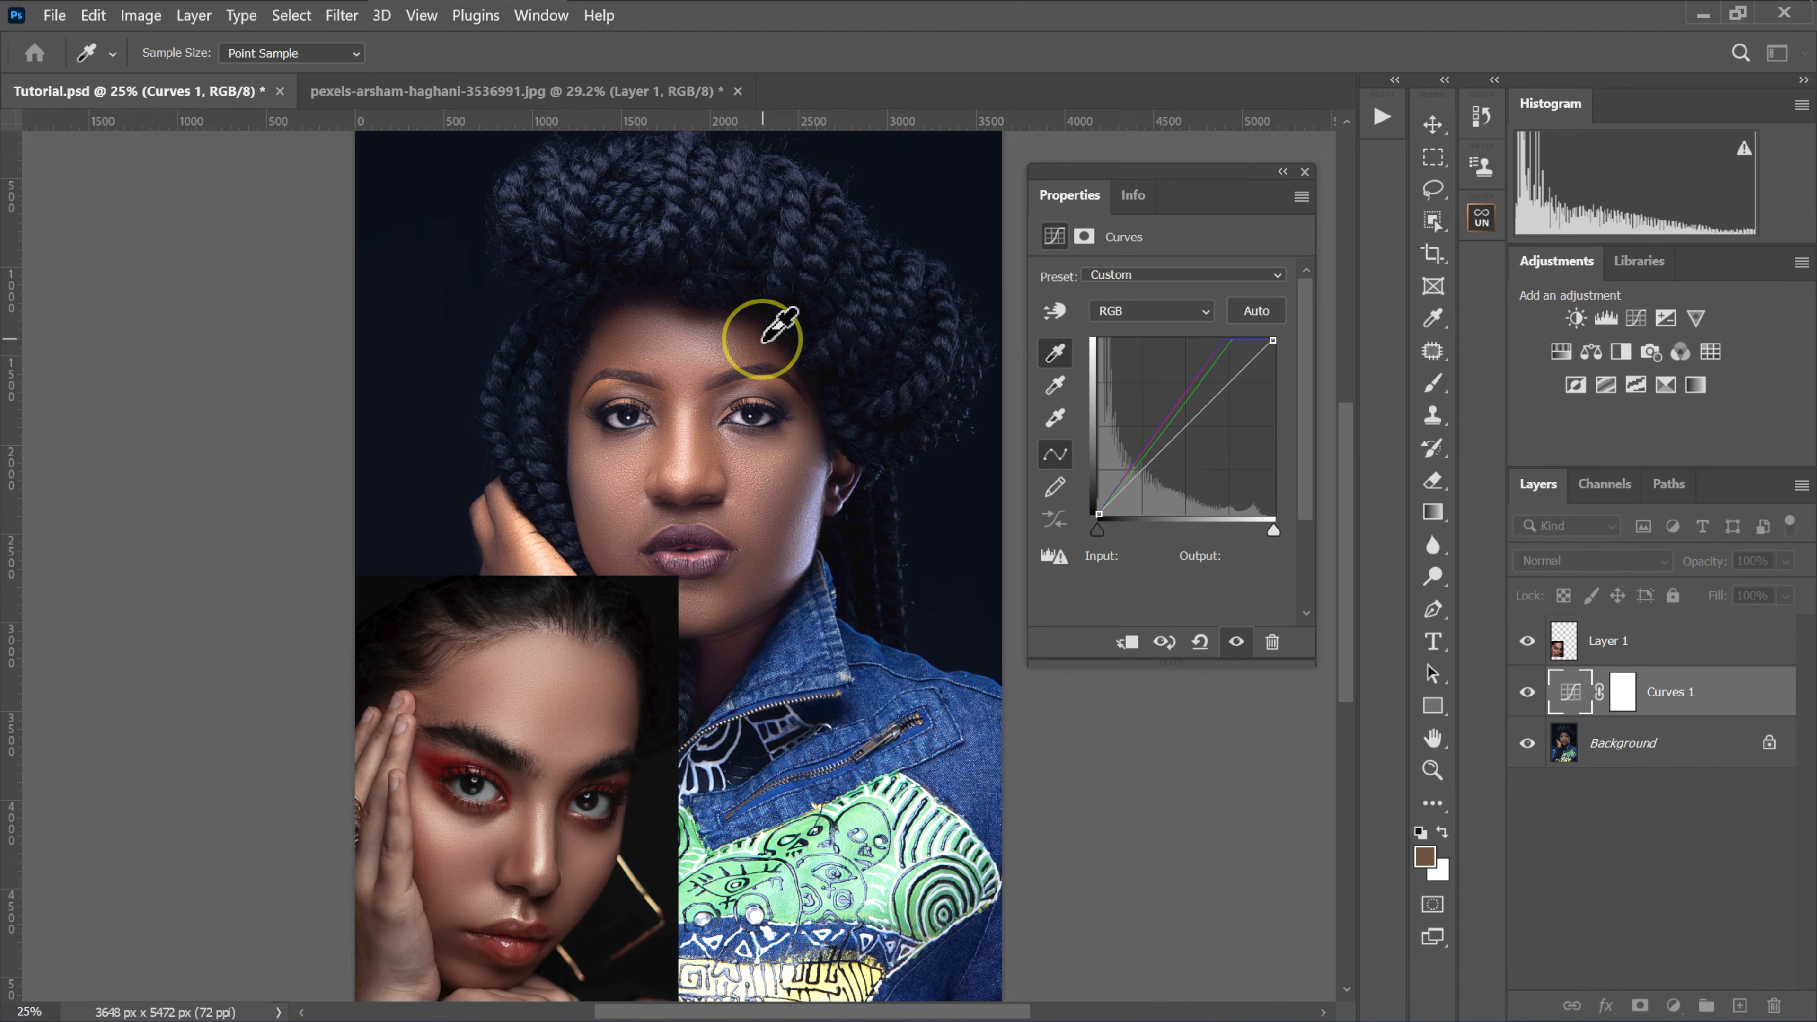
pyautogui.click(763, 340)
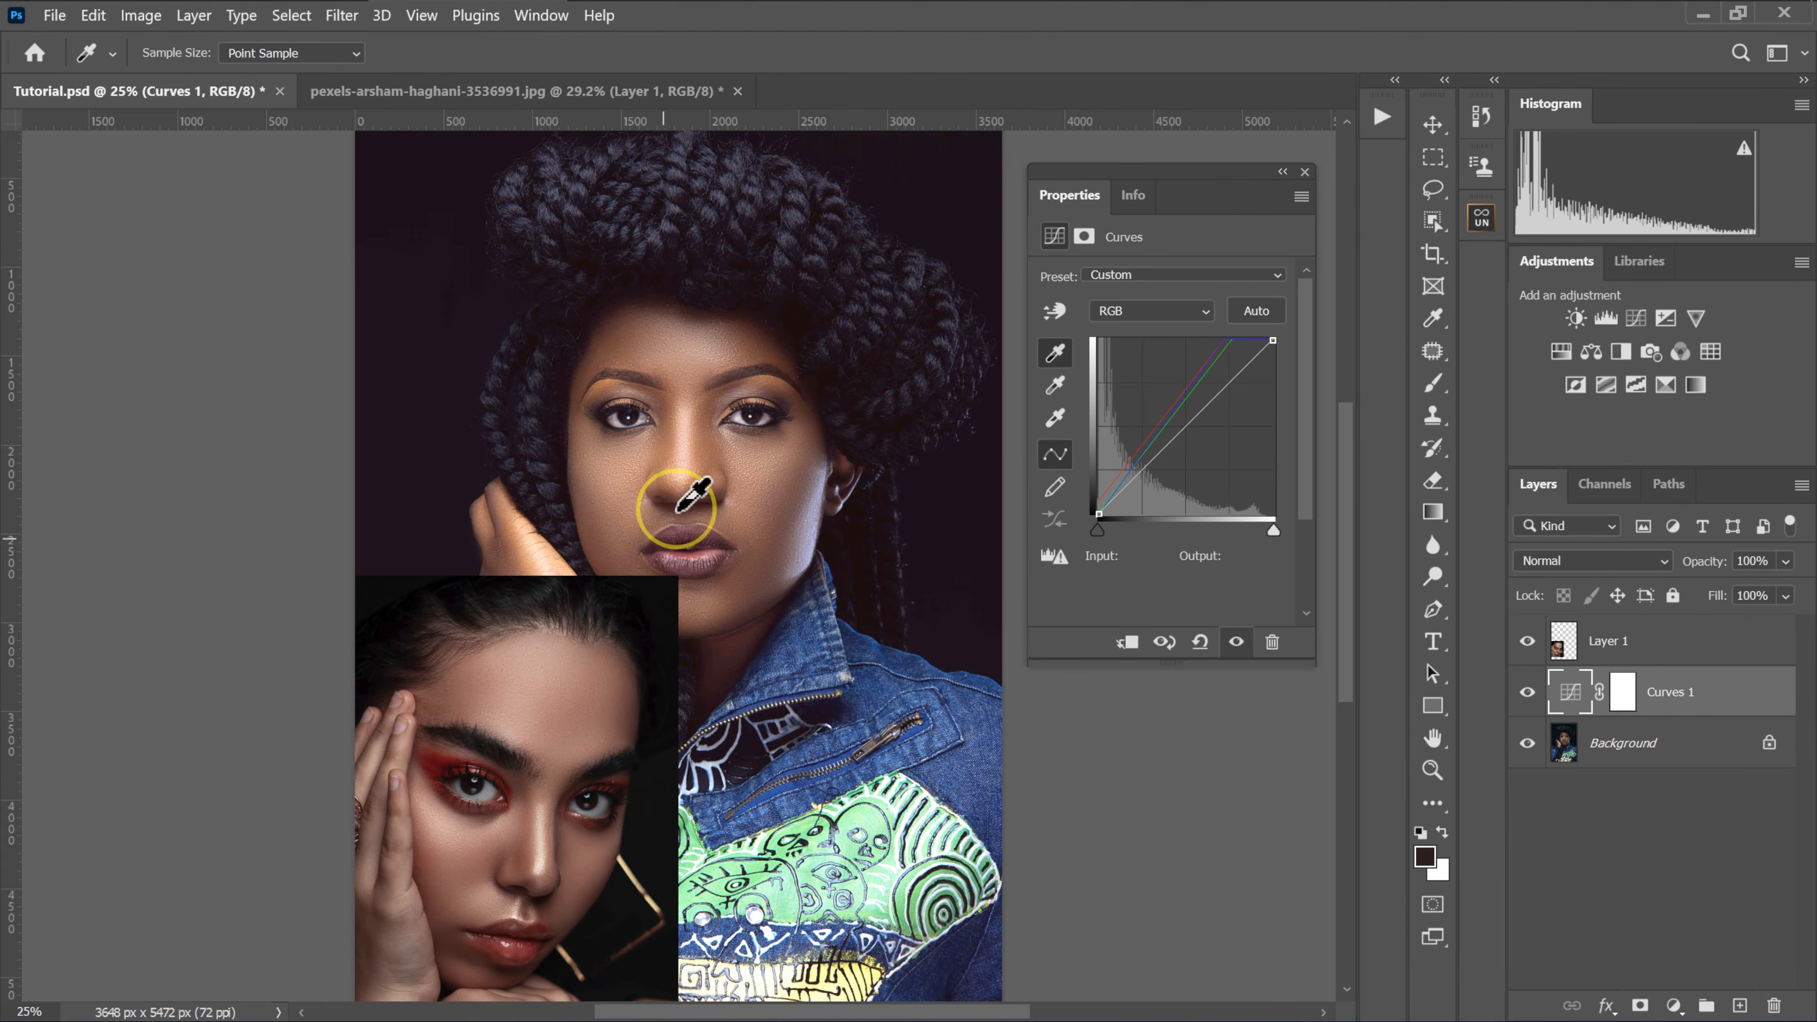
# - Collapse the Curves properties and toggle the Curves 1 layer's visibility to compare the portrait before and after
pyautogui.click(1282, 173)
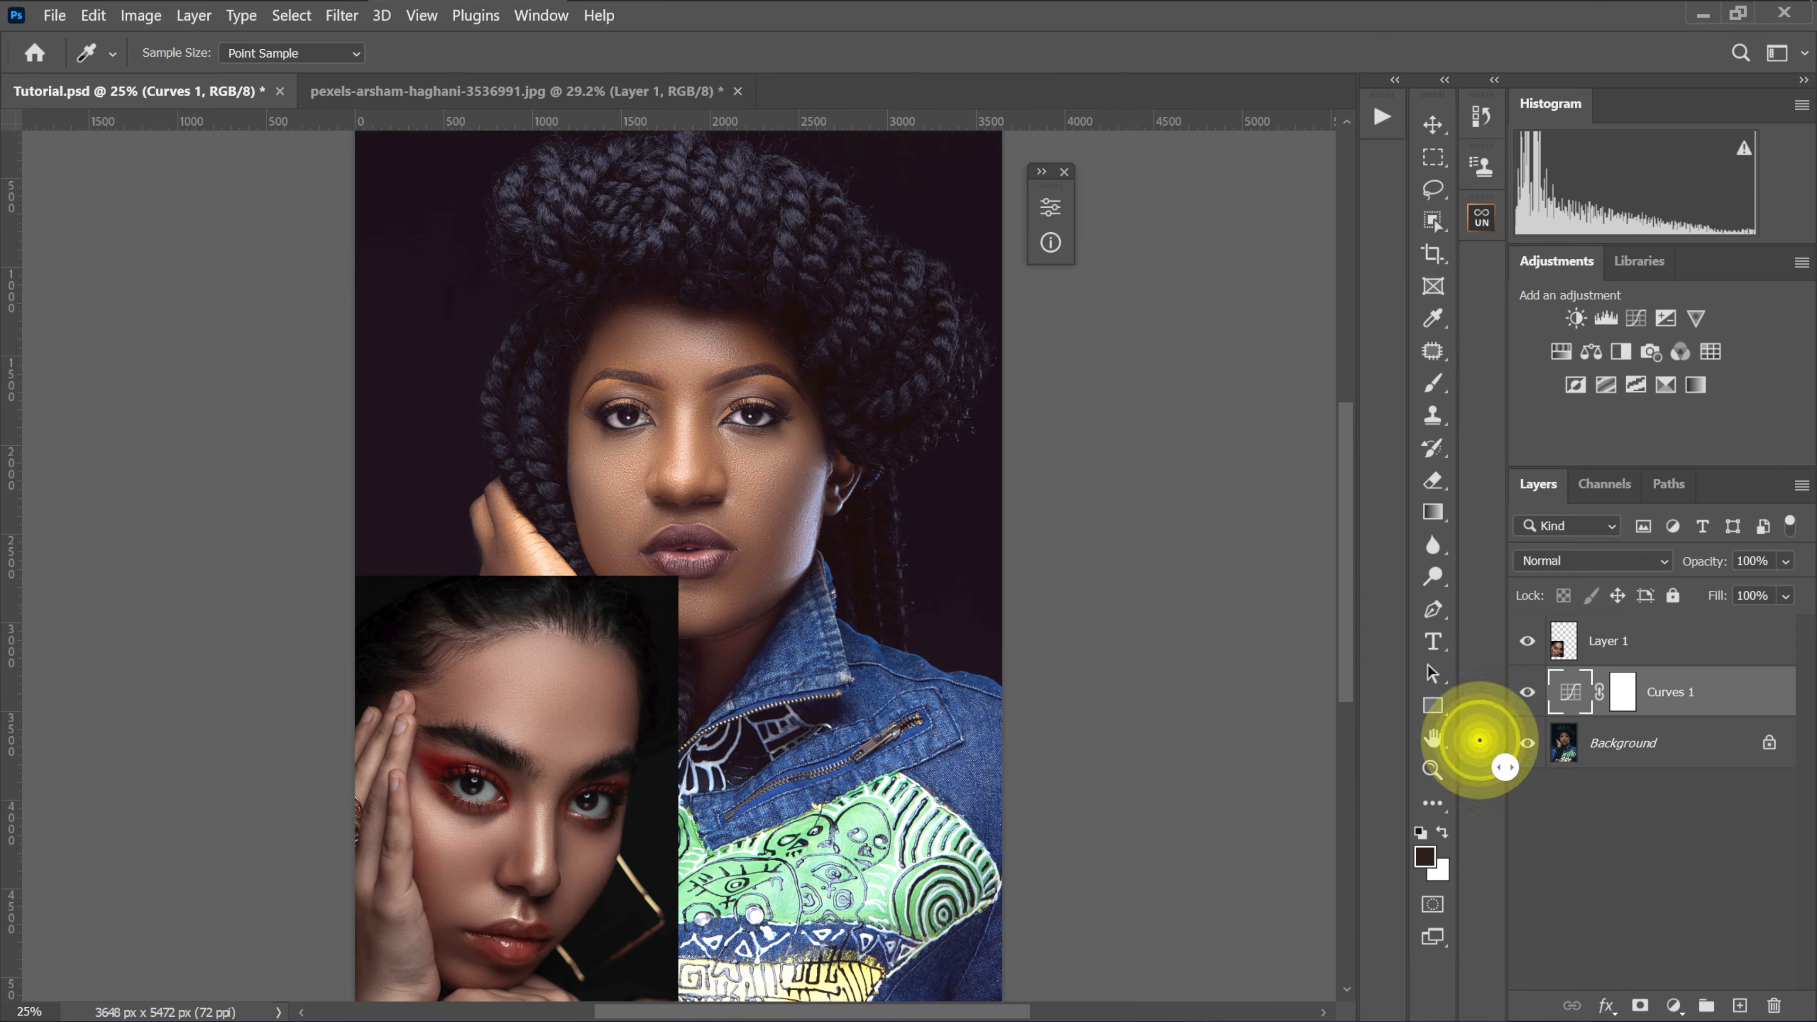
pyautogui.click(1526, 692)
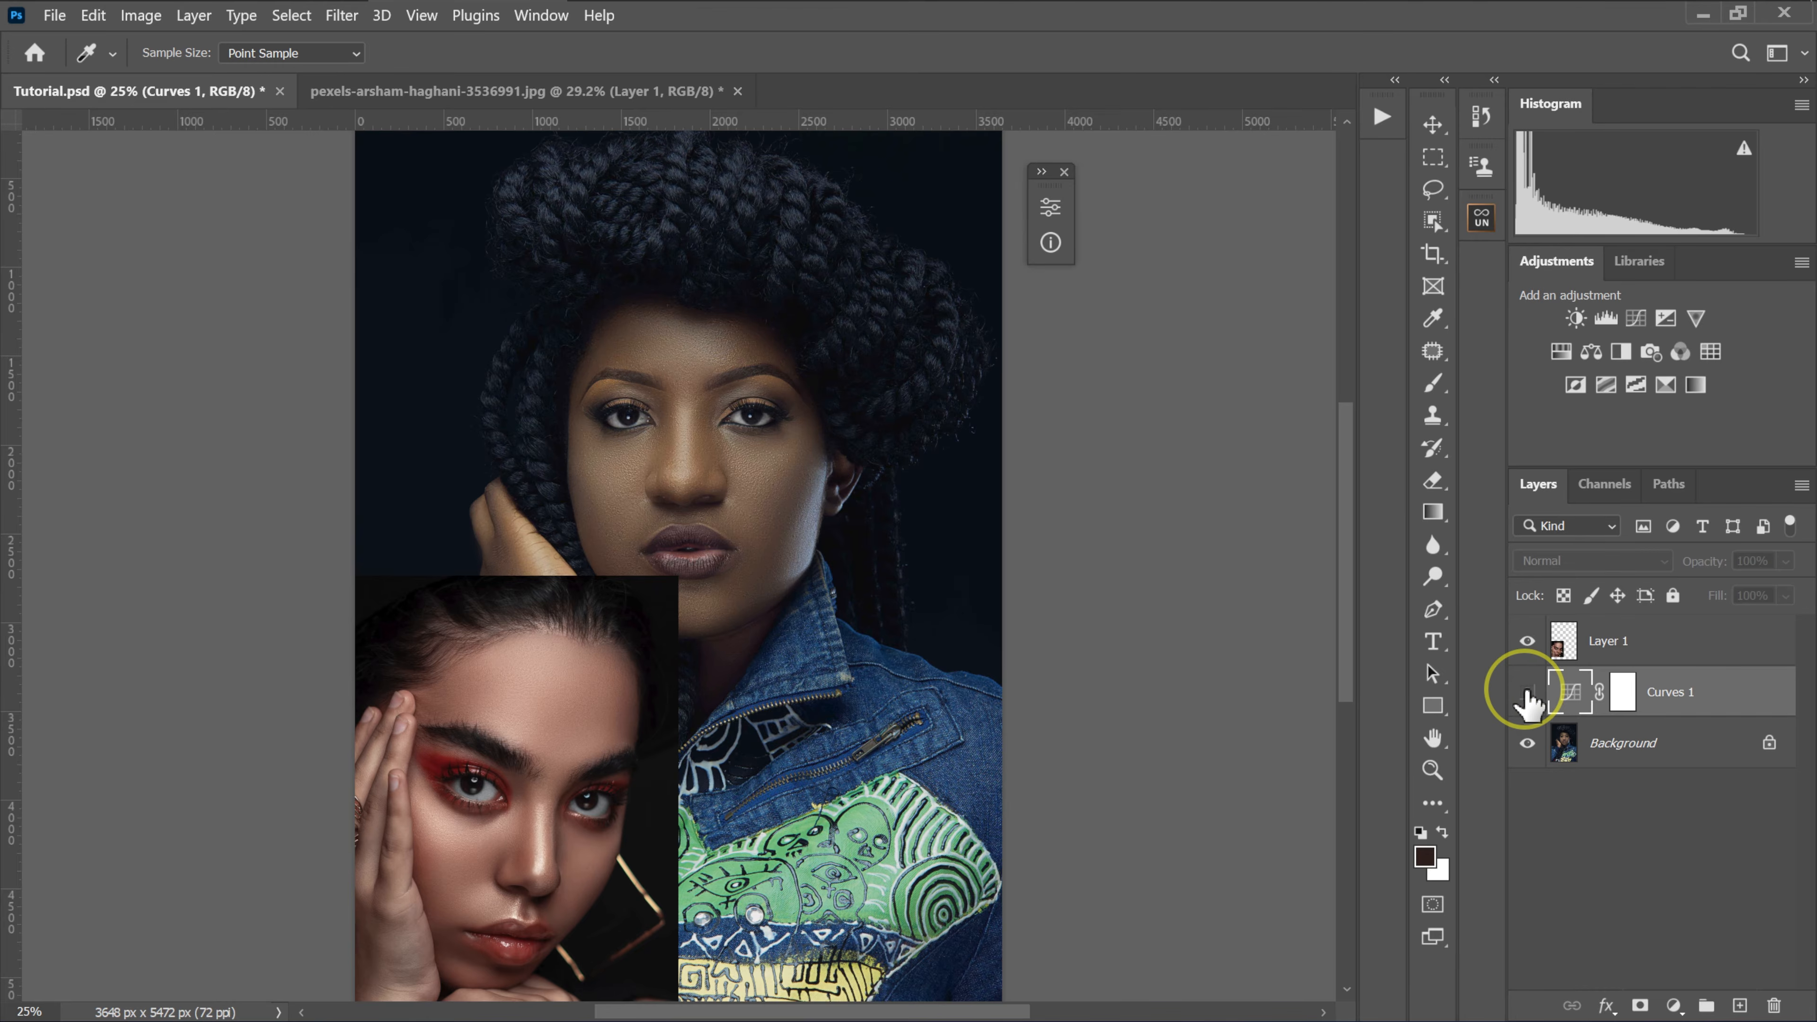
pyautogui.click(1526, 691)
pyautogui.click(1527, 691)
pyautogui.click(1526, 692)
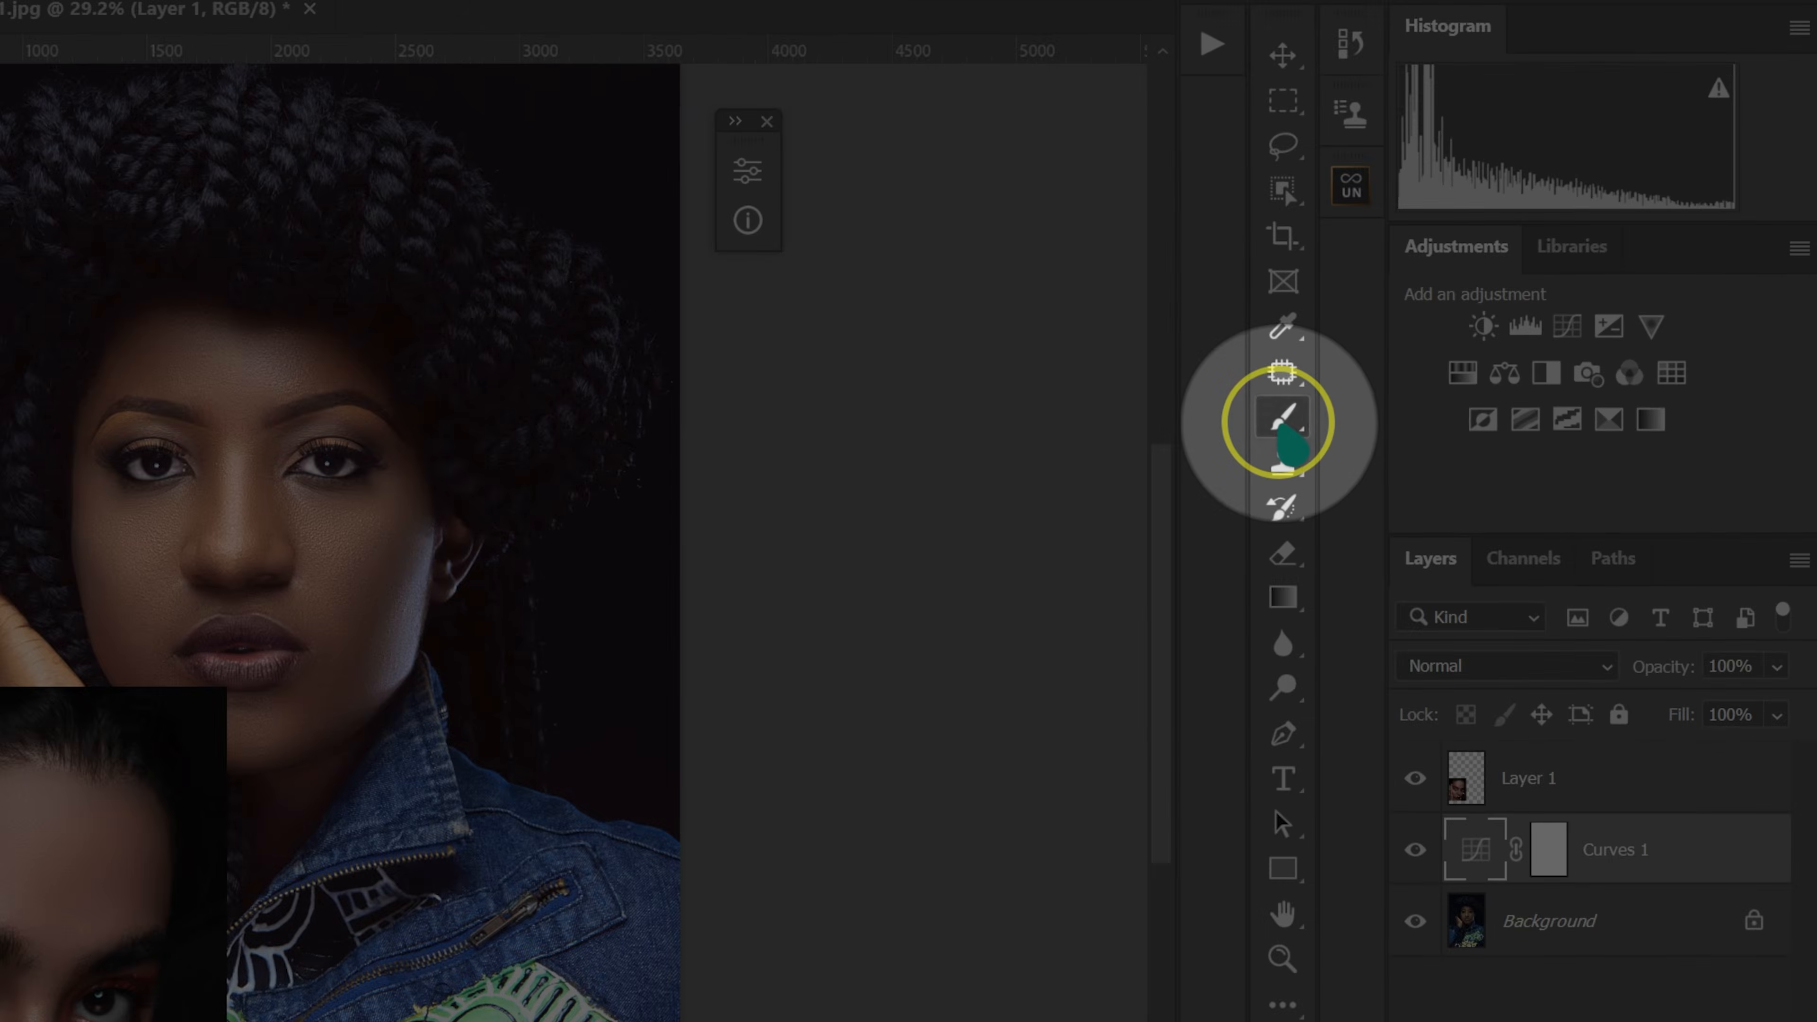
# - Choose the Brush tool and check that its opacity and flow are set to 100%
pyautogui.rightClick(1433, 382)
pyautogui.click(1523, 375)
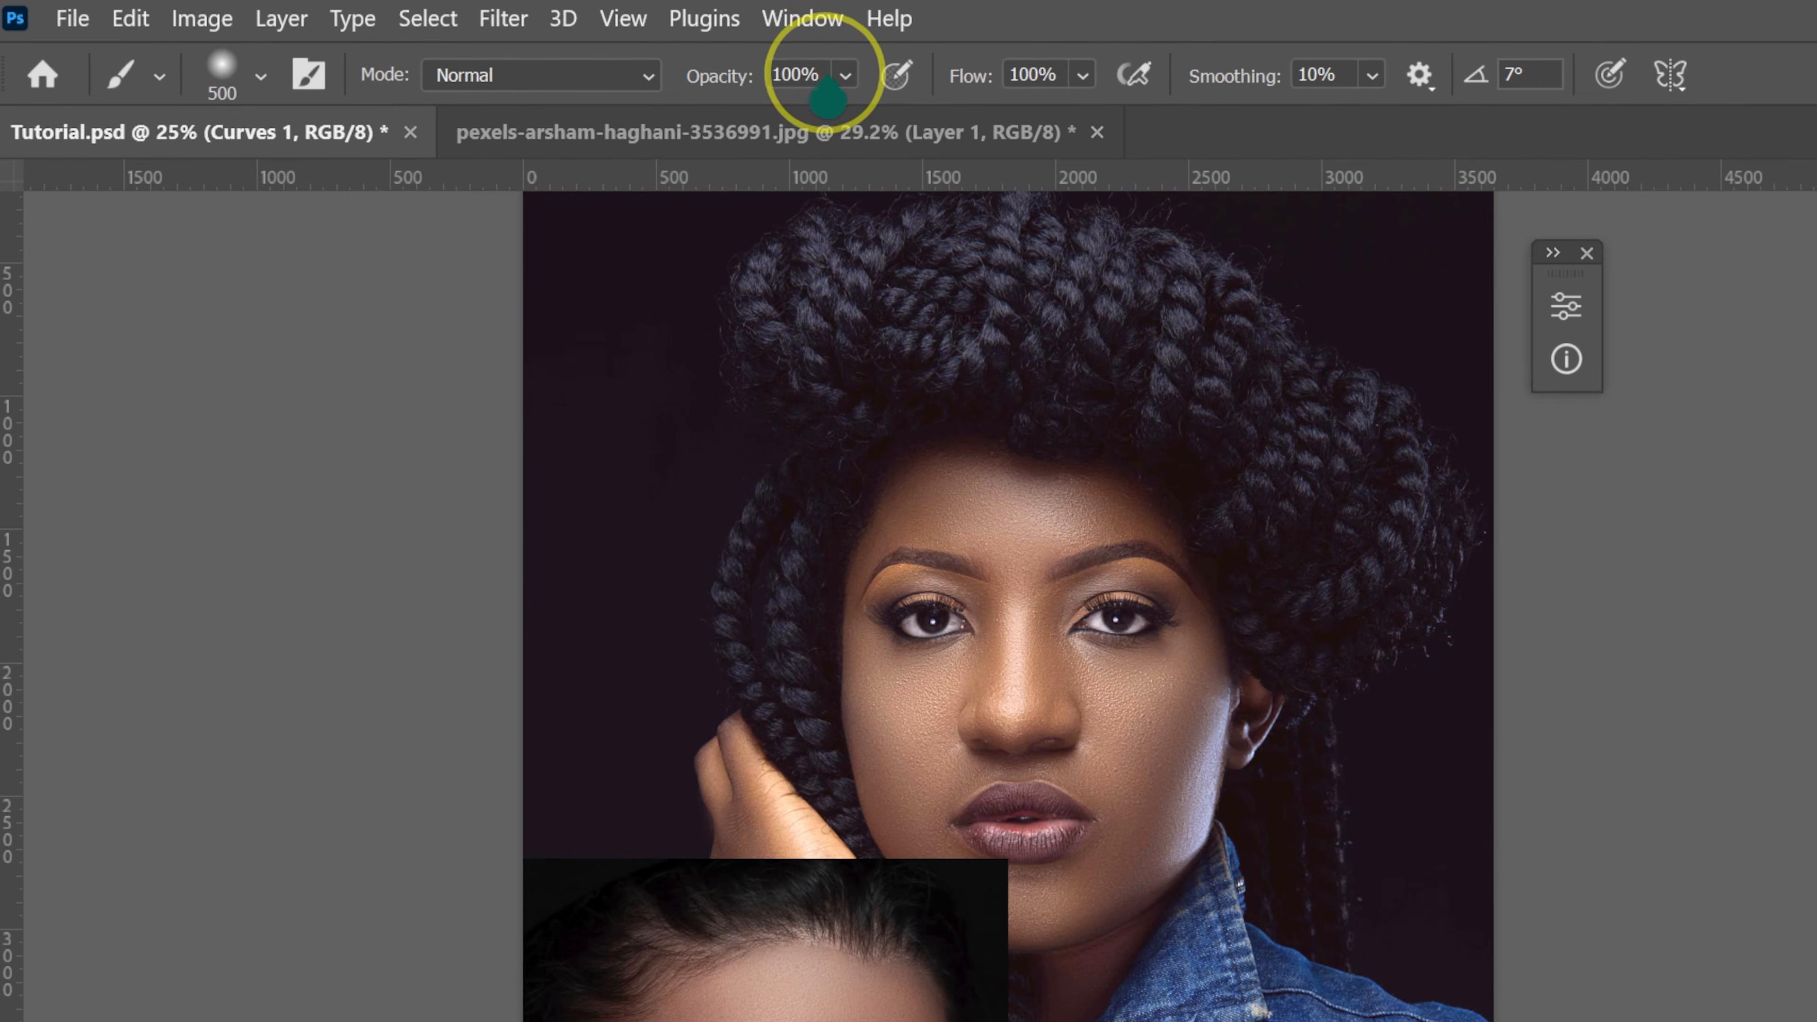
pyautogui.click(845, 74)
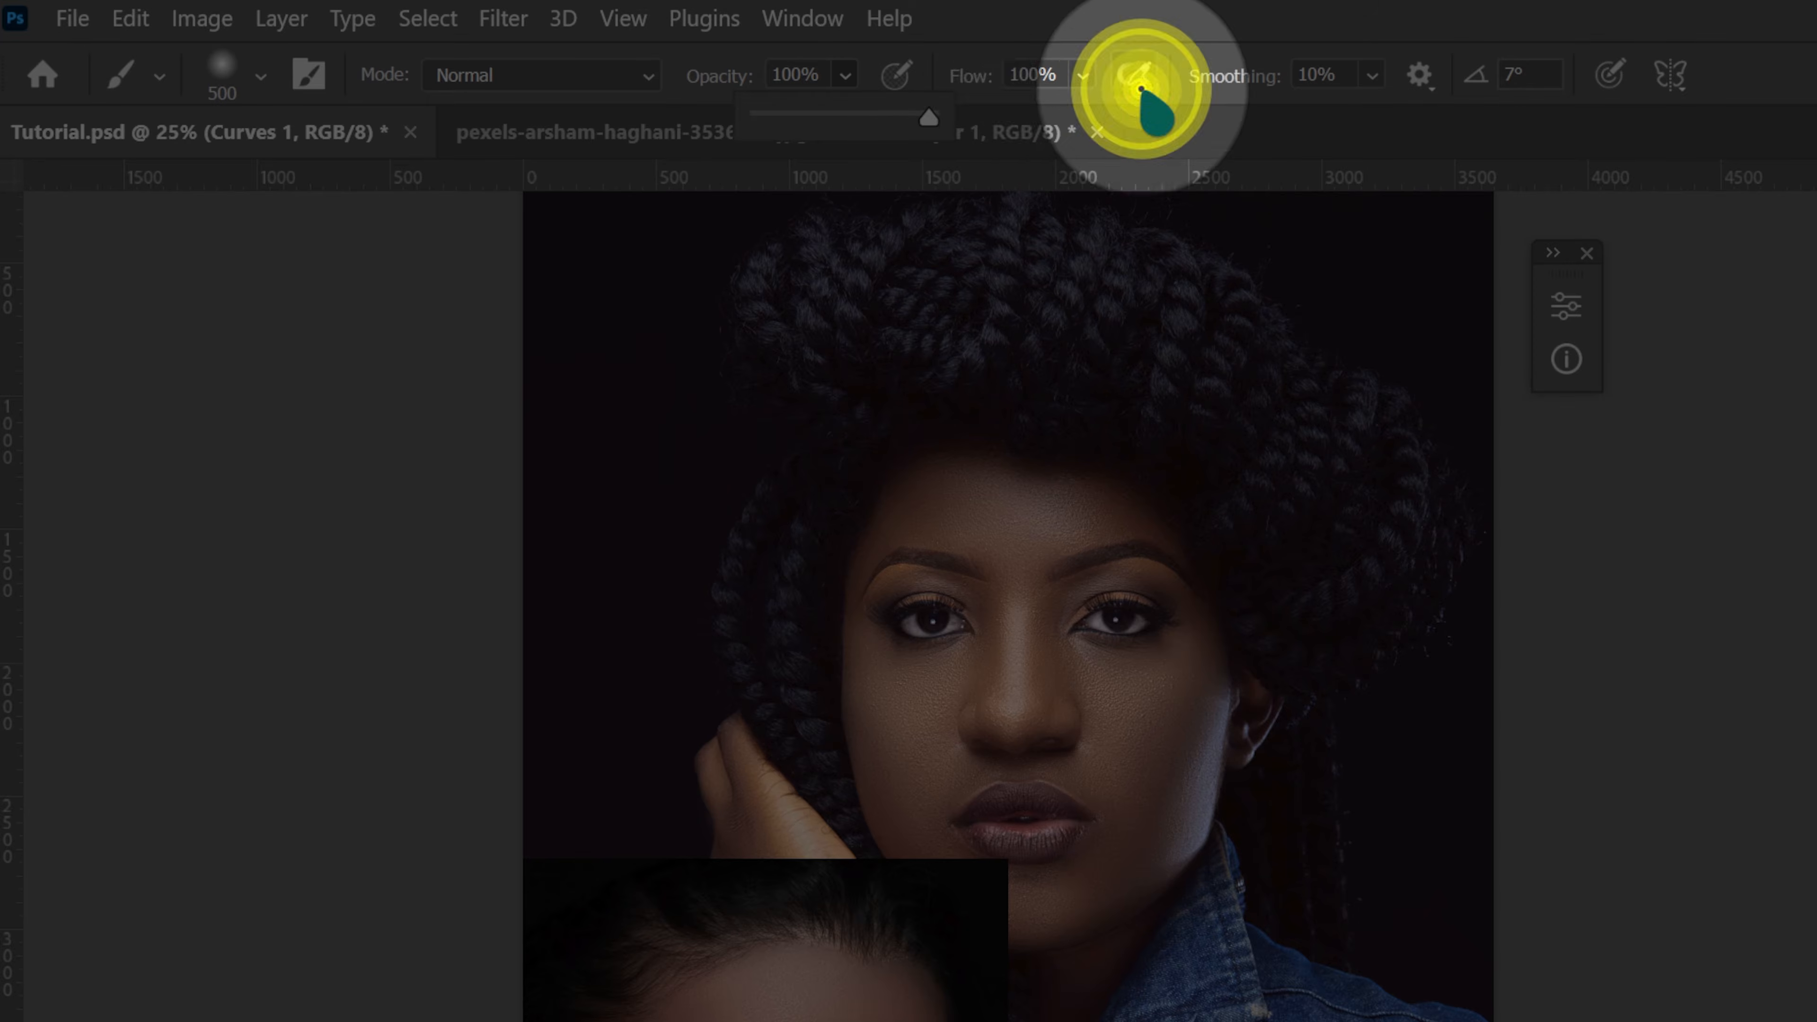
pyautogui.click(1082, 74)
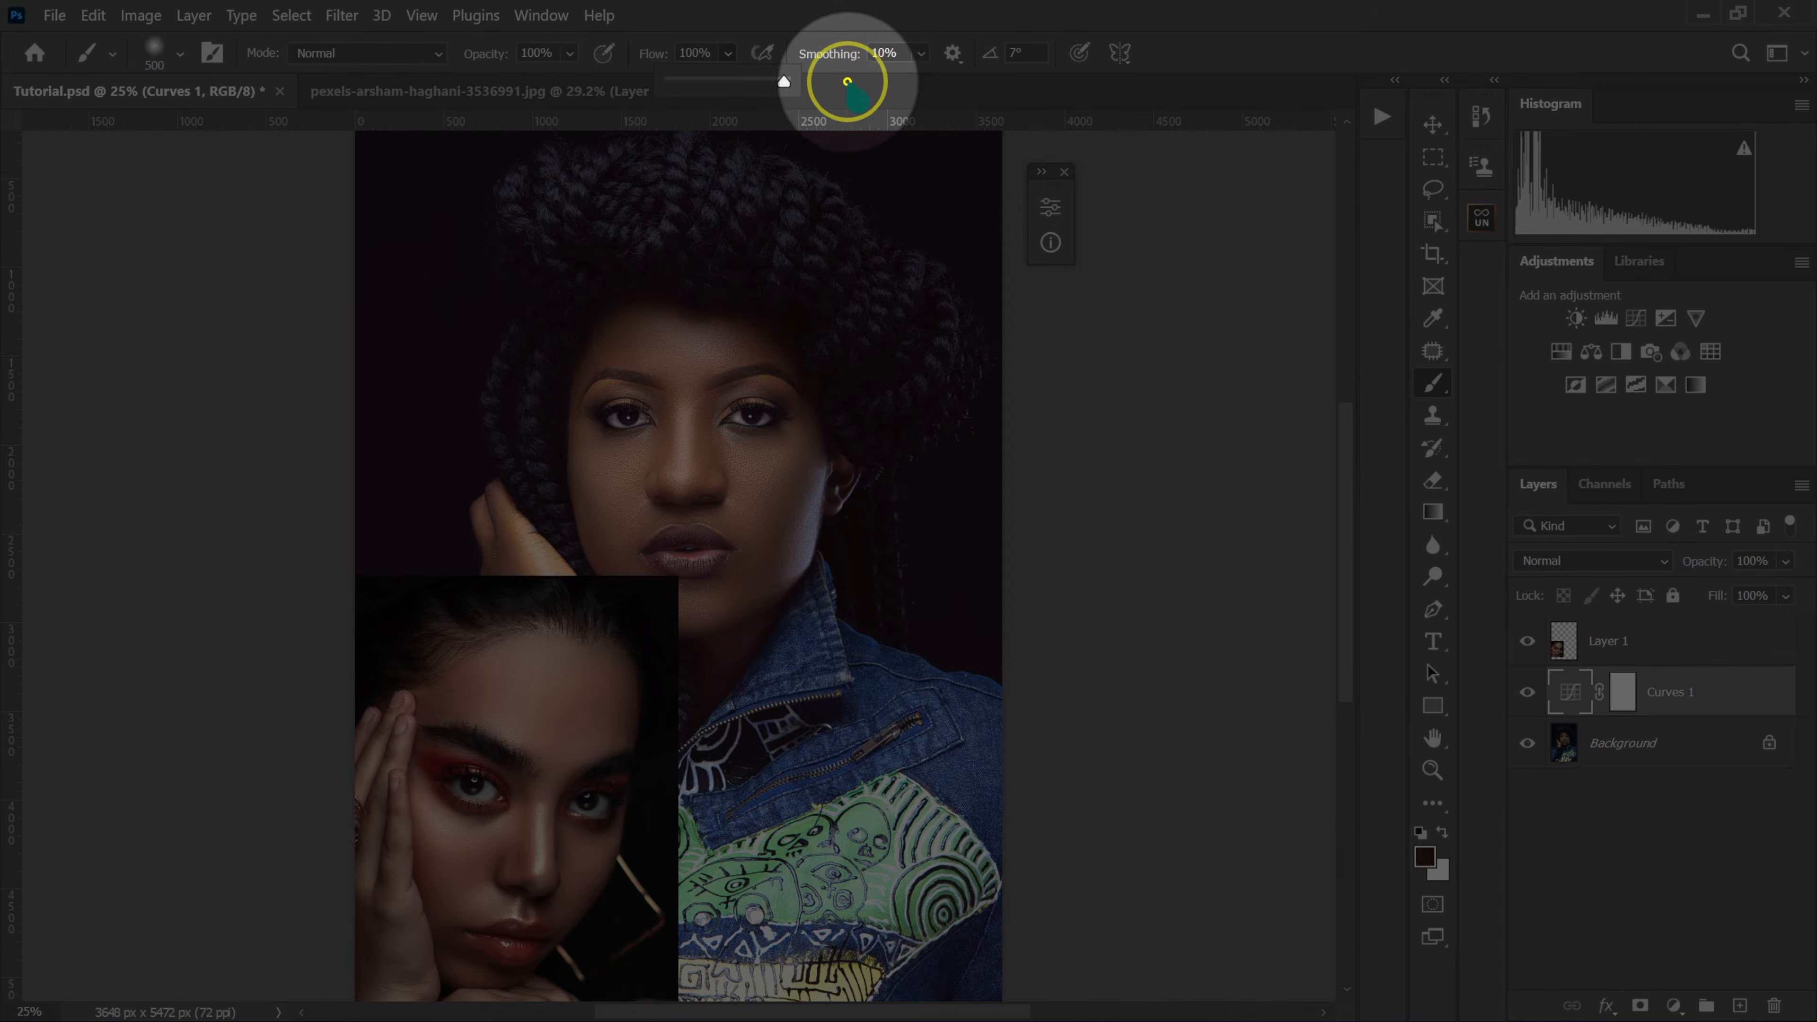
# - Select the Curves 1 layer mask and make black the foreground color with white as the background color
pyautogui.click(1606, 680)
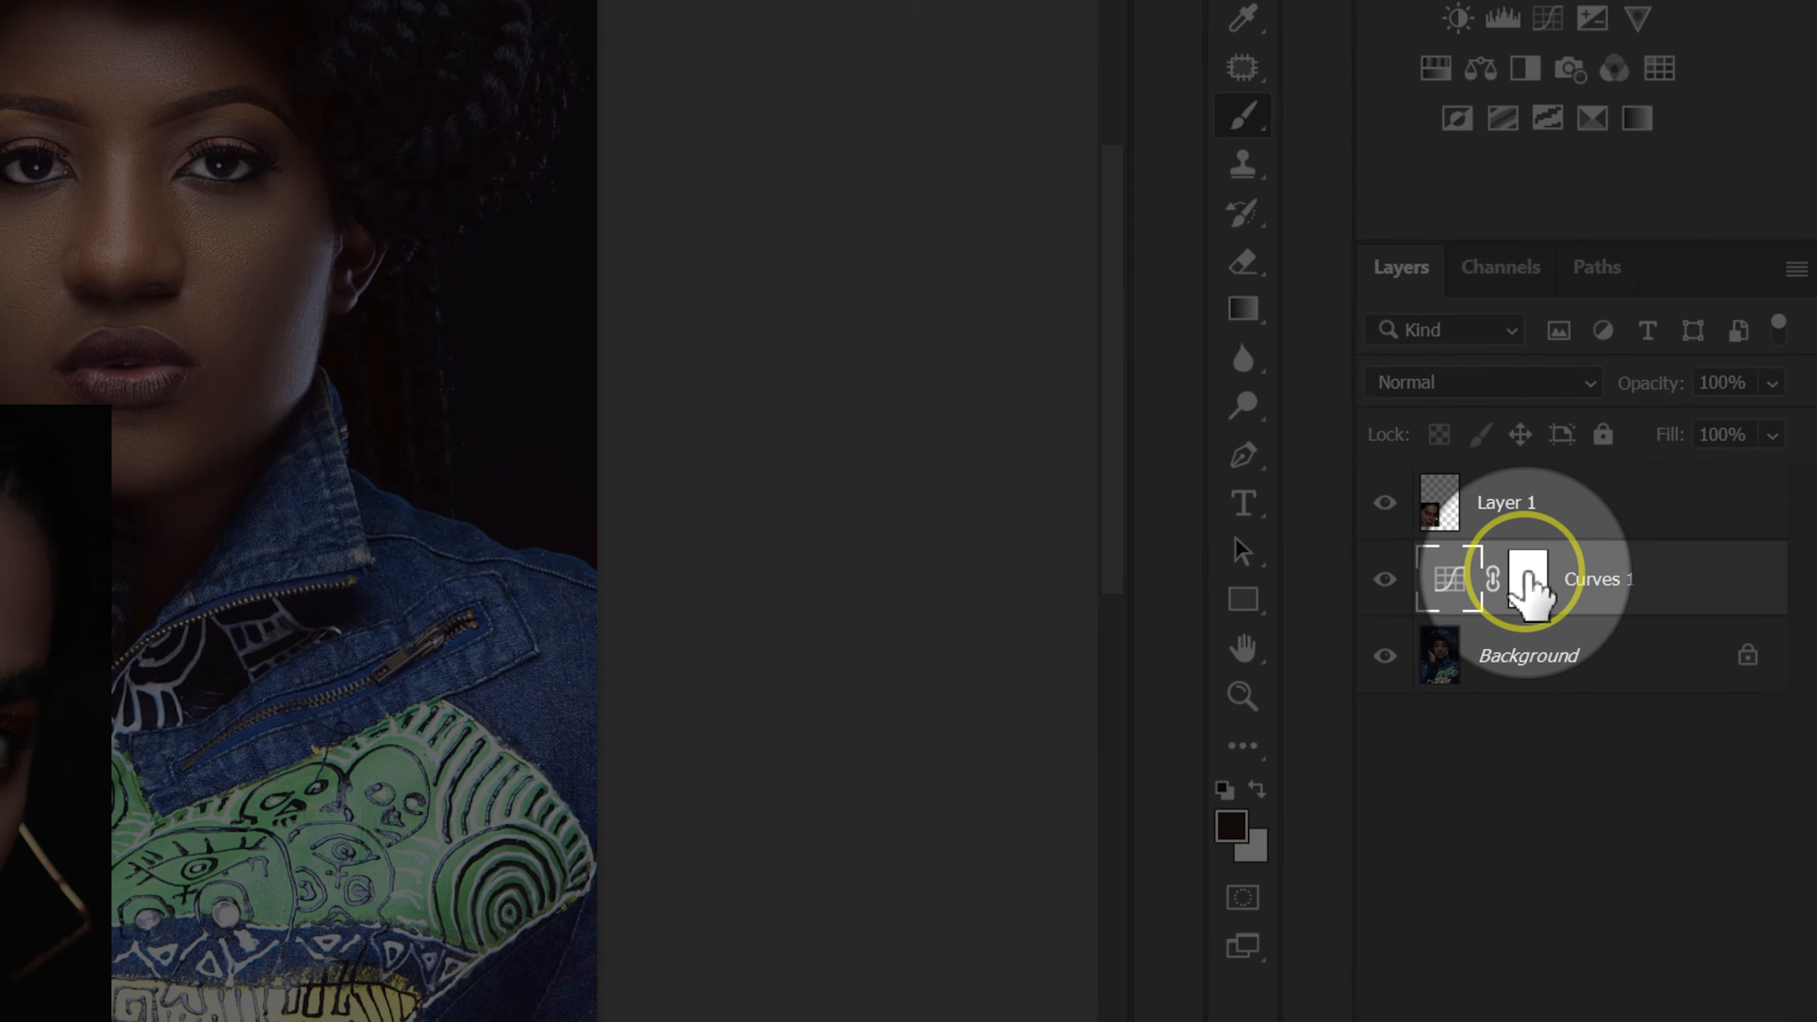
pyautogui.press('x')
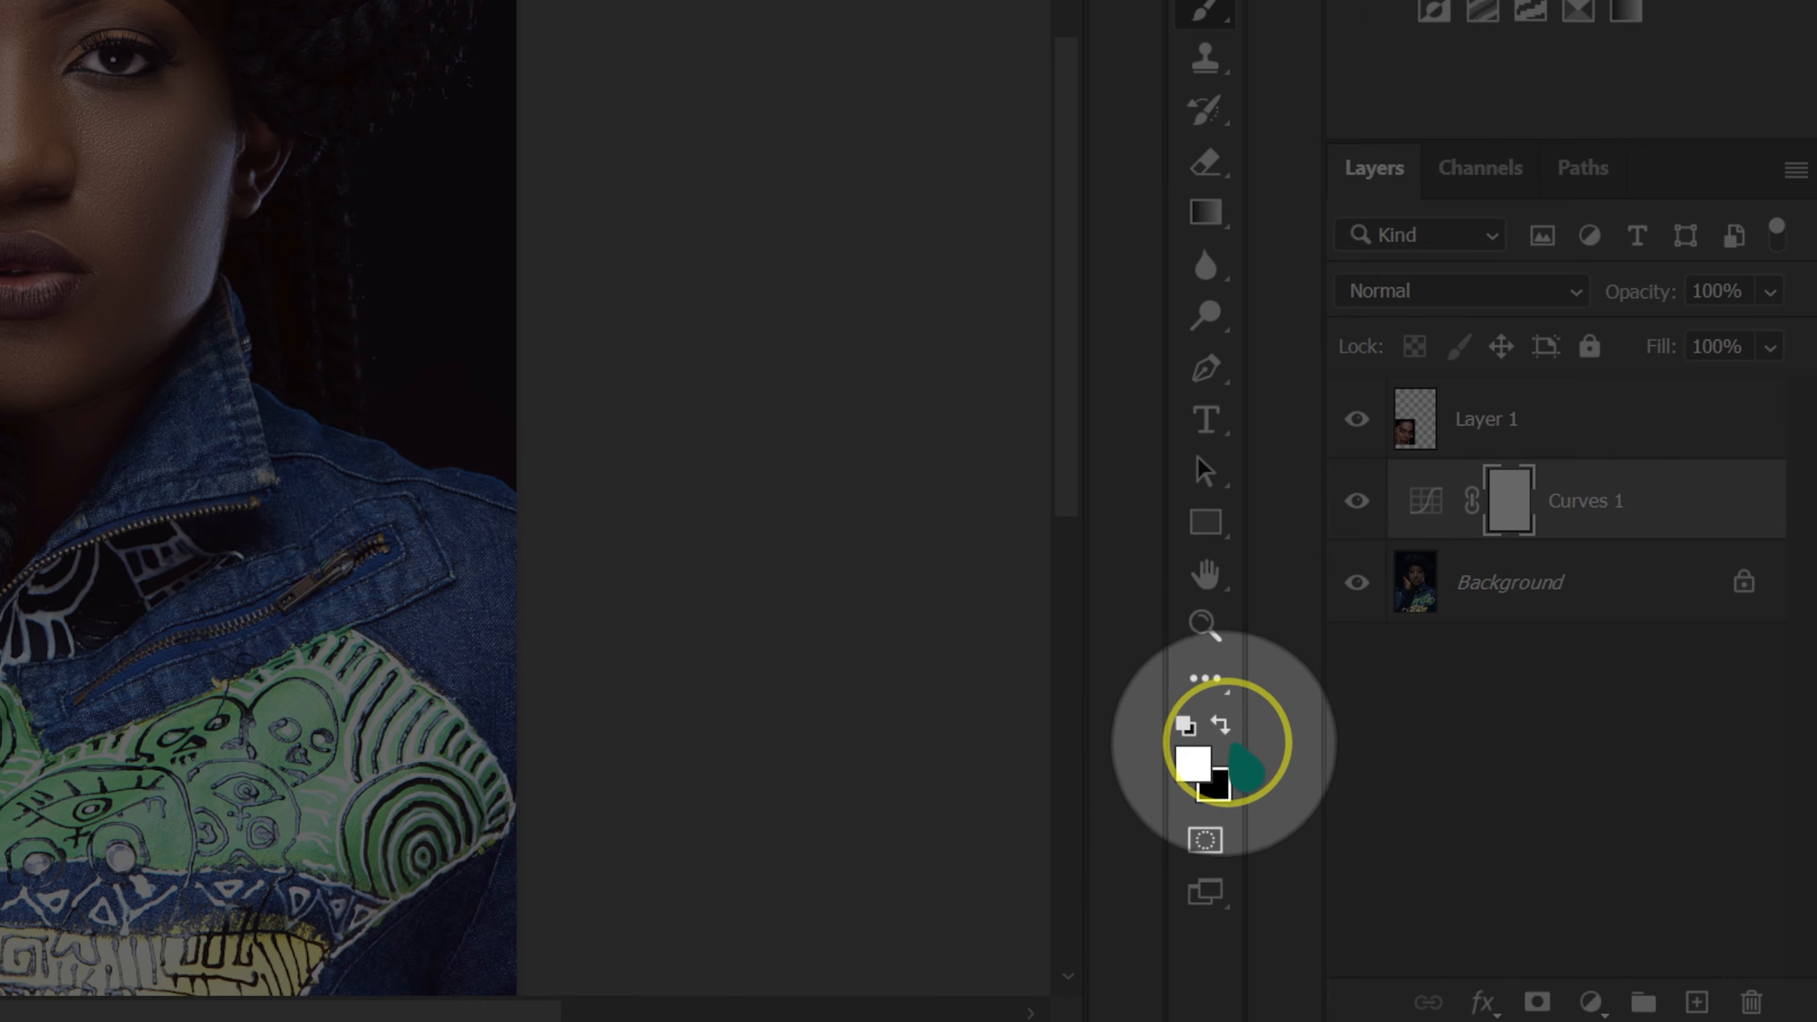
pyautogui.click(1220, 725)
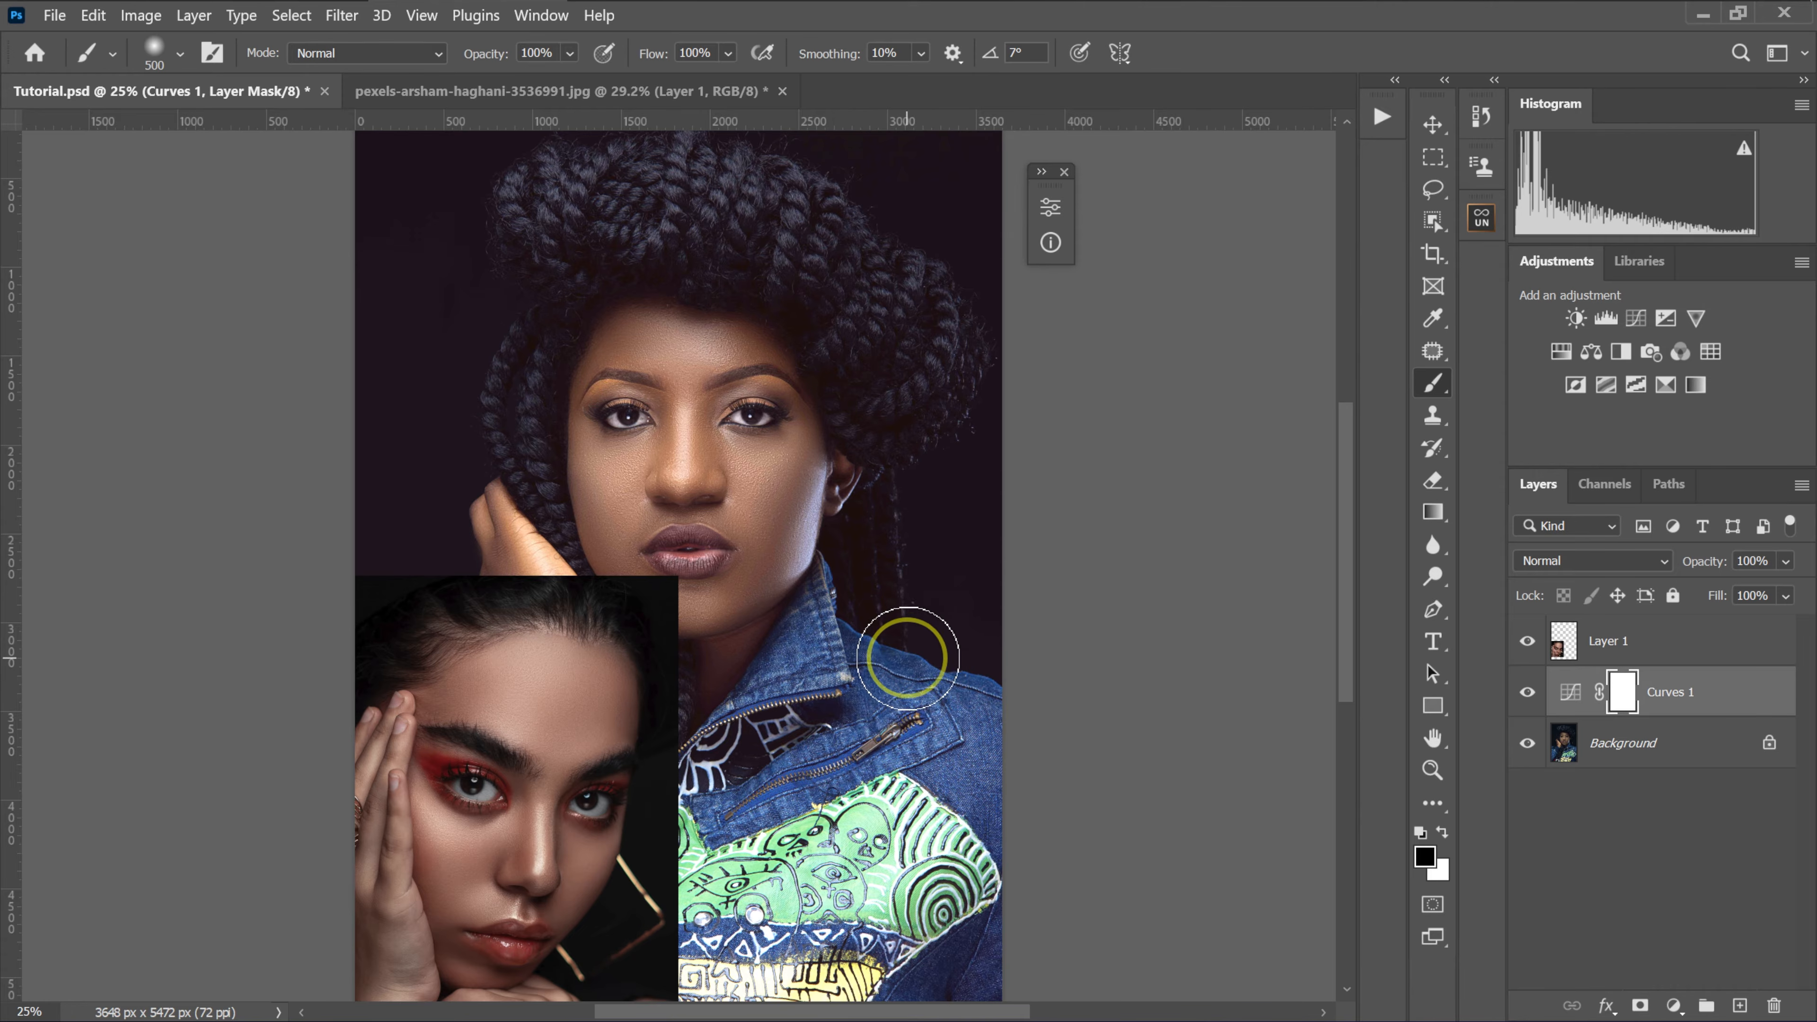
# - Paint black on the Curves 1 mask over the hair and background with a 500 to 1000 px brush, and compare the adjustment off and on
pyautogui.press(']')
pyautogui.press(']')
pyautogui.press(']')
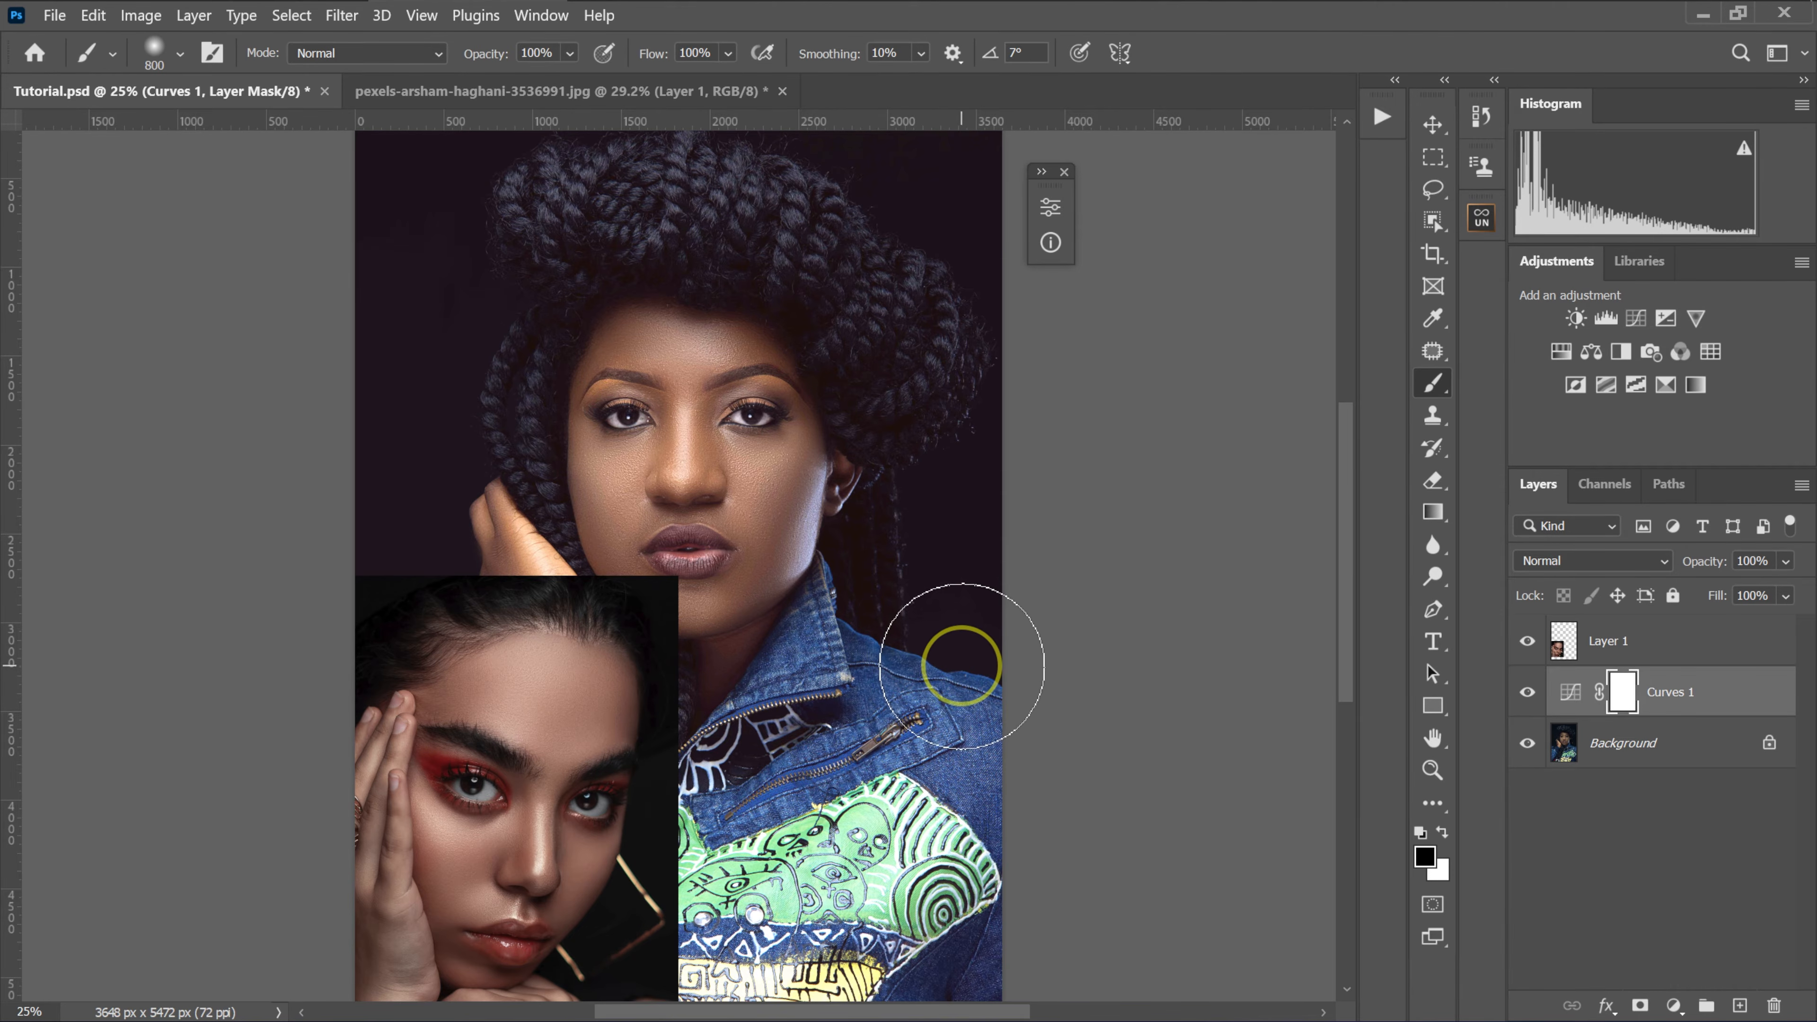
pyautogui.press(']')
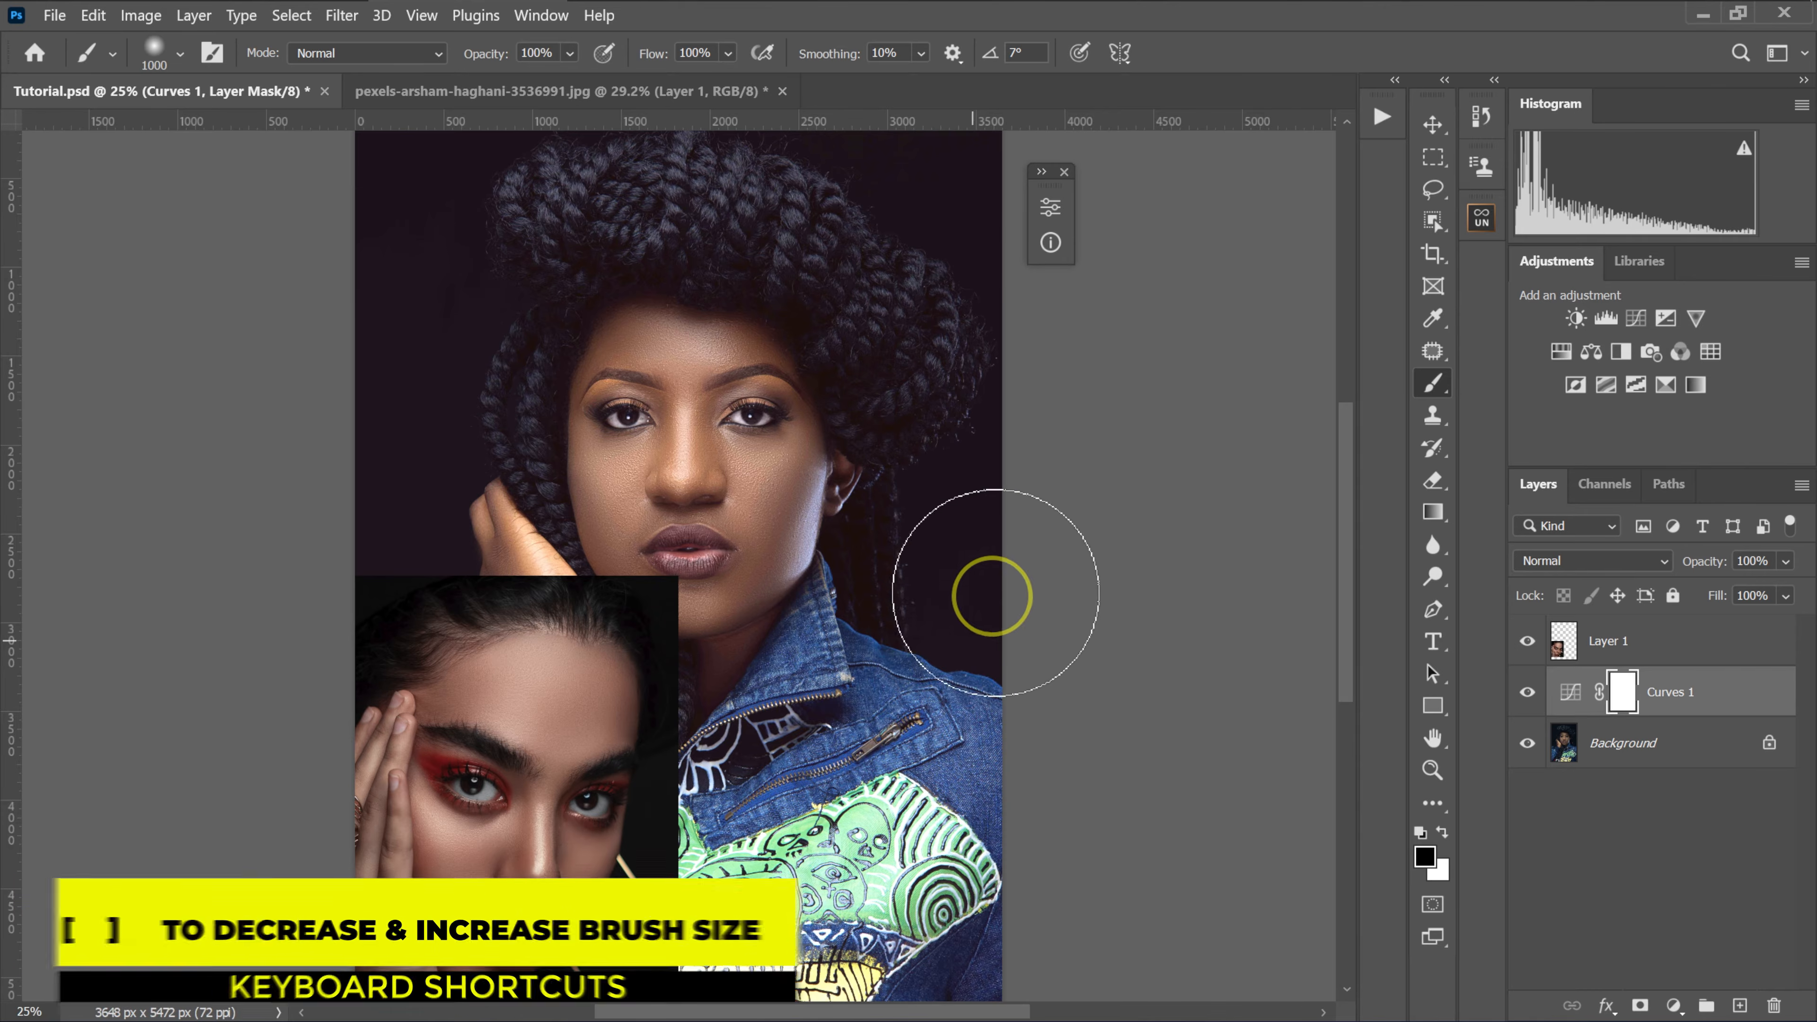
pyautogui.moveTo(848, 244)
pyautogui.mouseDown()
pyautogui.moveTo(623, 170)
pyautogui.moveTo(542, 214)
pyautogui.moveTo(962, 536)
pyautogui.moveTo(980, 748)
pyautogui.moveTo(955, 997)
pyautogui.moveTo(855, 904)
pyautogui.moveTo(919, 715)
pyautogui.moveTo(849, 753)
pyautogui.moveTo(882, 604)
pyautogui.moveTo(941, 529)
pyautogui.mouseUp()
pyautogui.press('[')
pyautogui.press('[')
pyautogui.press('[')
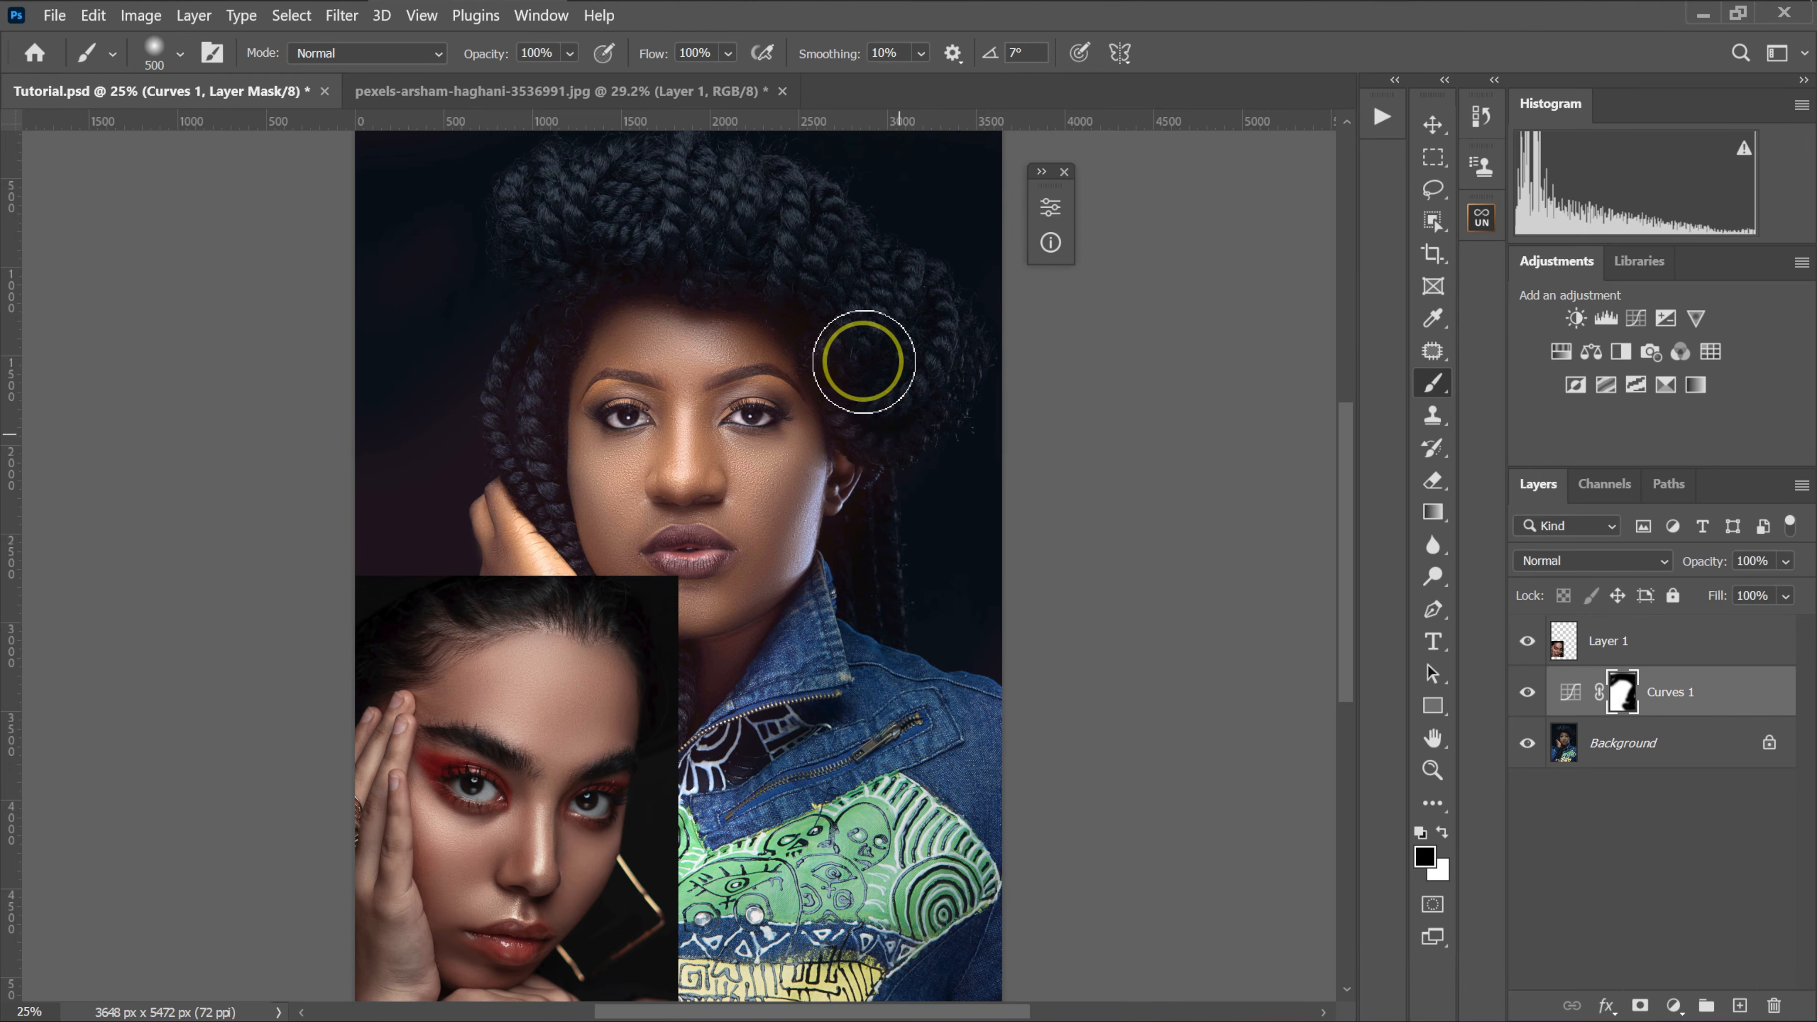
pyautogui.moveTo(347, 512); pyautogui.dragTo(523, 379)
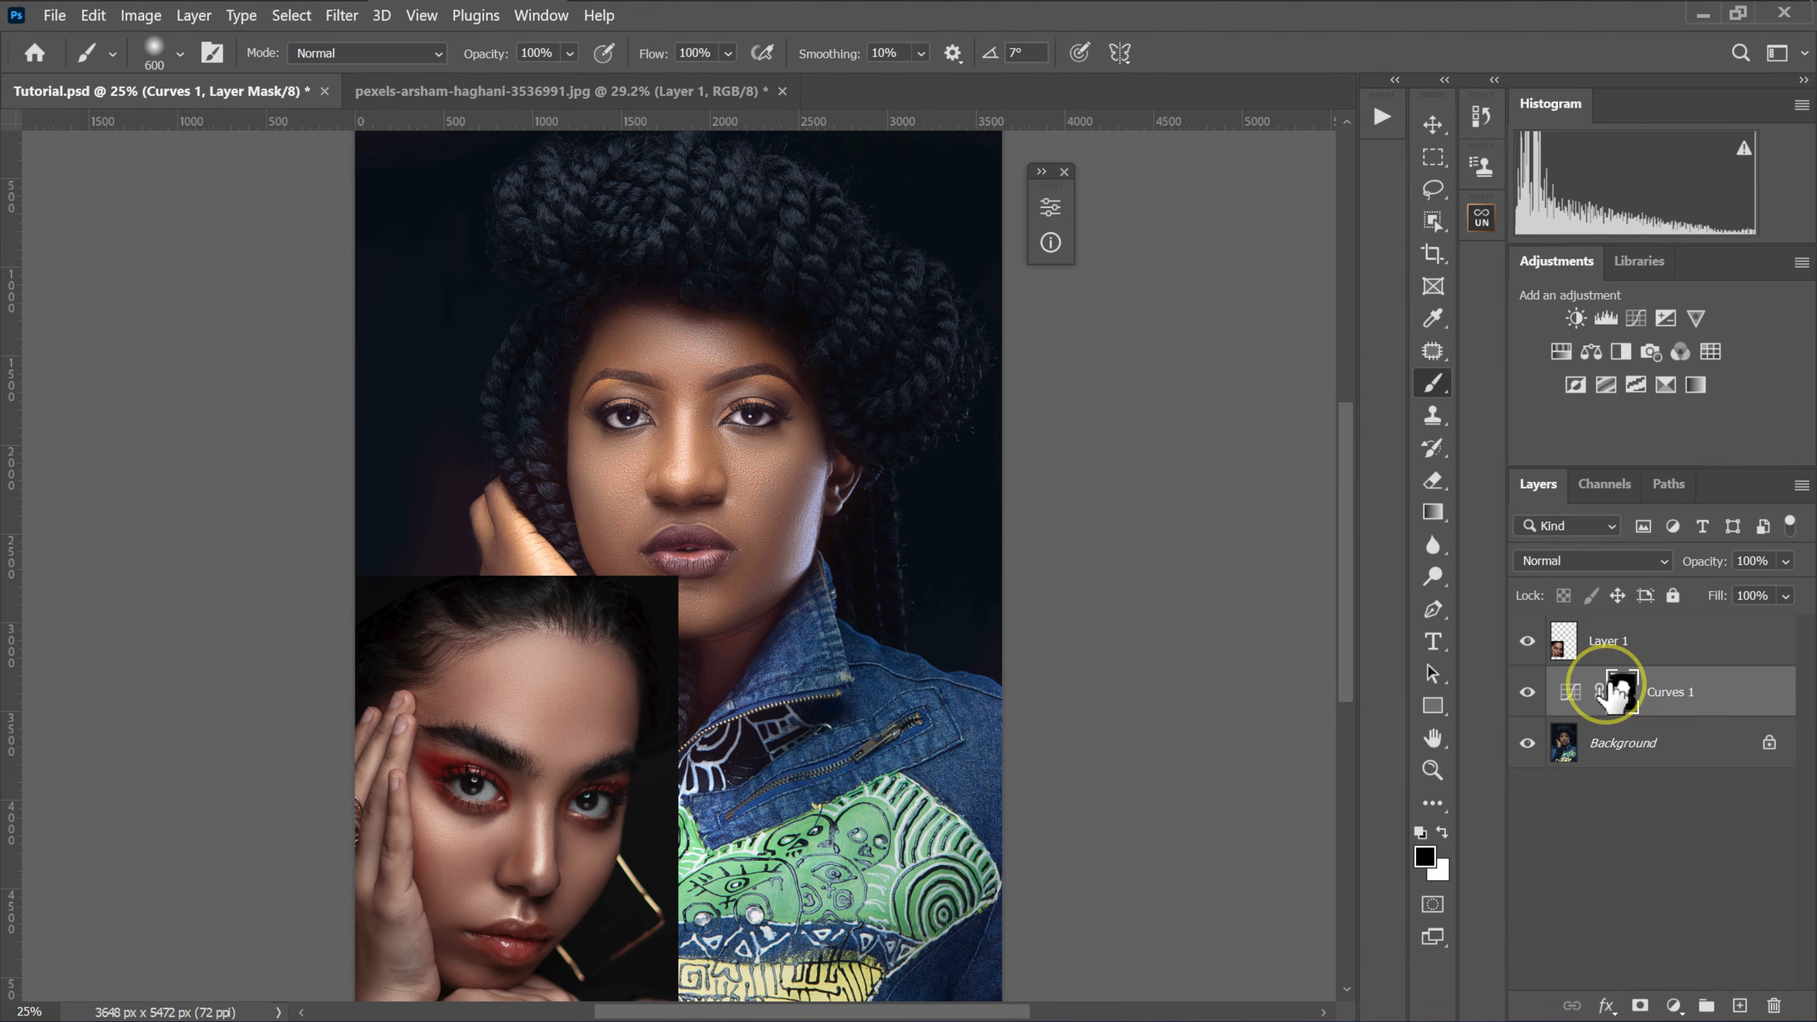
pyautogui.click(1527, 691)
pyautogui.click(1527, 691)
# - Hide the Layer 1 reference face and paint black over the jacket and braids on the Curves 1 mask with a 900 px brush
pyautogui.click(1529, 642)
pyautogui.press(']')
pyautogui.press(']')
pyautogui.press(']')
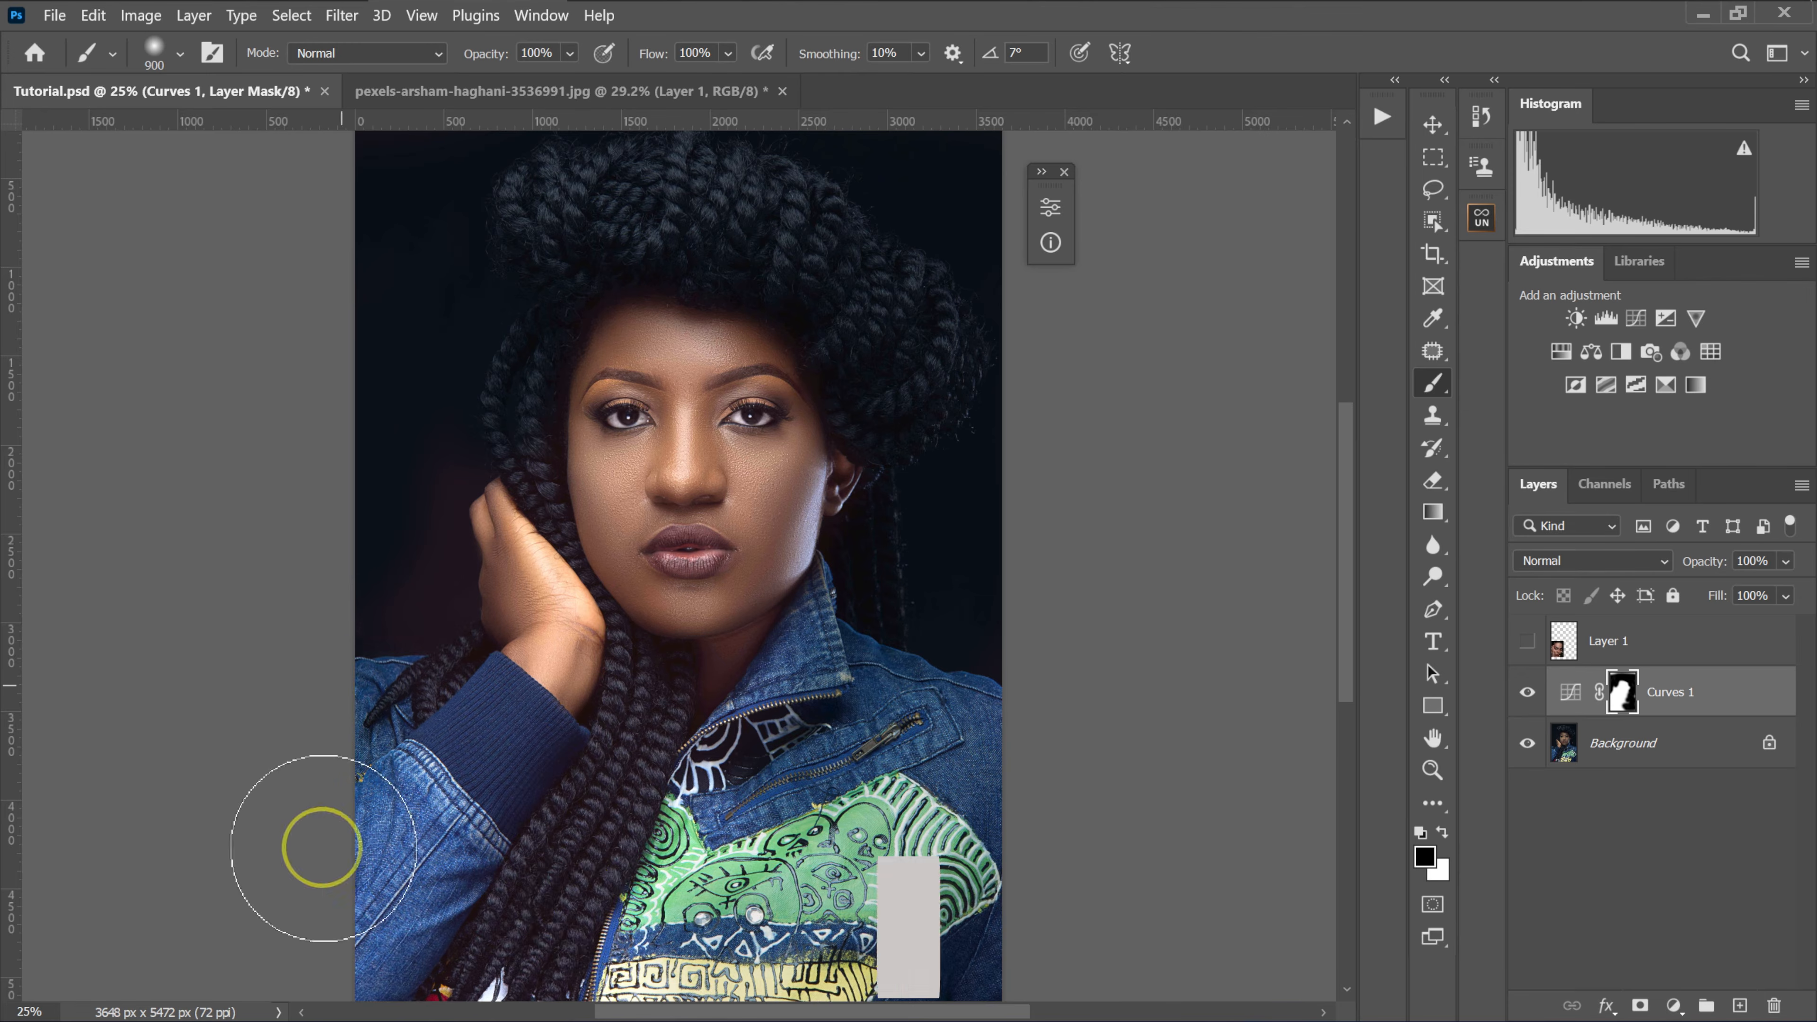
pyautogui.moveTo(321, 848); pyautogui.dragTo(892, 734)
# - Paint black over the remaining hair around the head on the Curves 1 mask with a 500 px brush, and enlarge the brush to 800 px
pyautogui.press('[')
pyautogui.press('[')
pyautogui.press('[')
pyautogui.press('[')
pyautogui.press('[')
pyautogui.press(']')
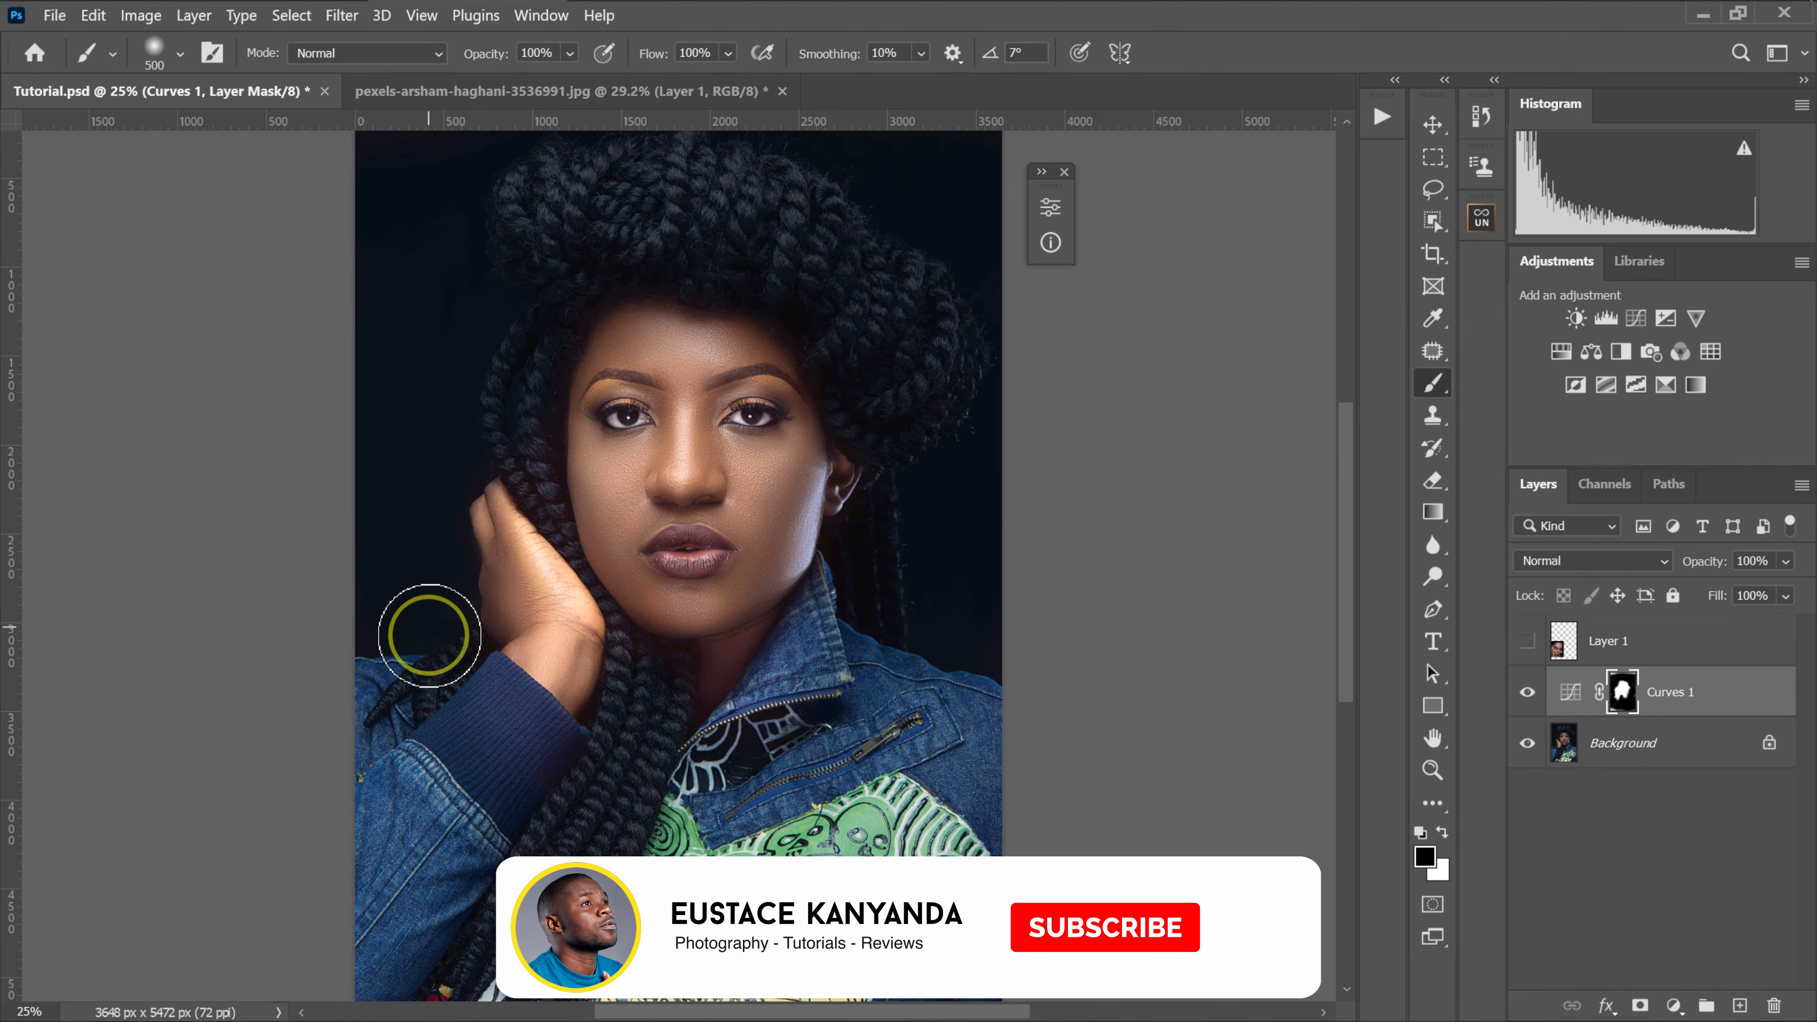
pyautogui.moveTo(458, 251)
pyautogui.mouseDown()
pyautogui.moveTo(621, 272)
pyautogui.moveTo(653, 236)
pyautogui.moveTo(539, 315)
pyautogui.moveTo(513, 444)
pyautogui.mouseUp()
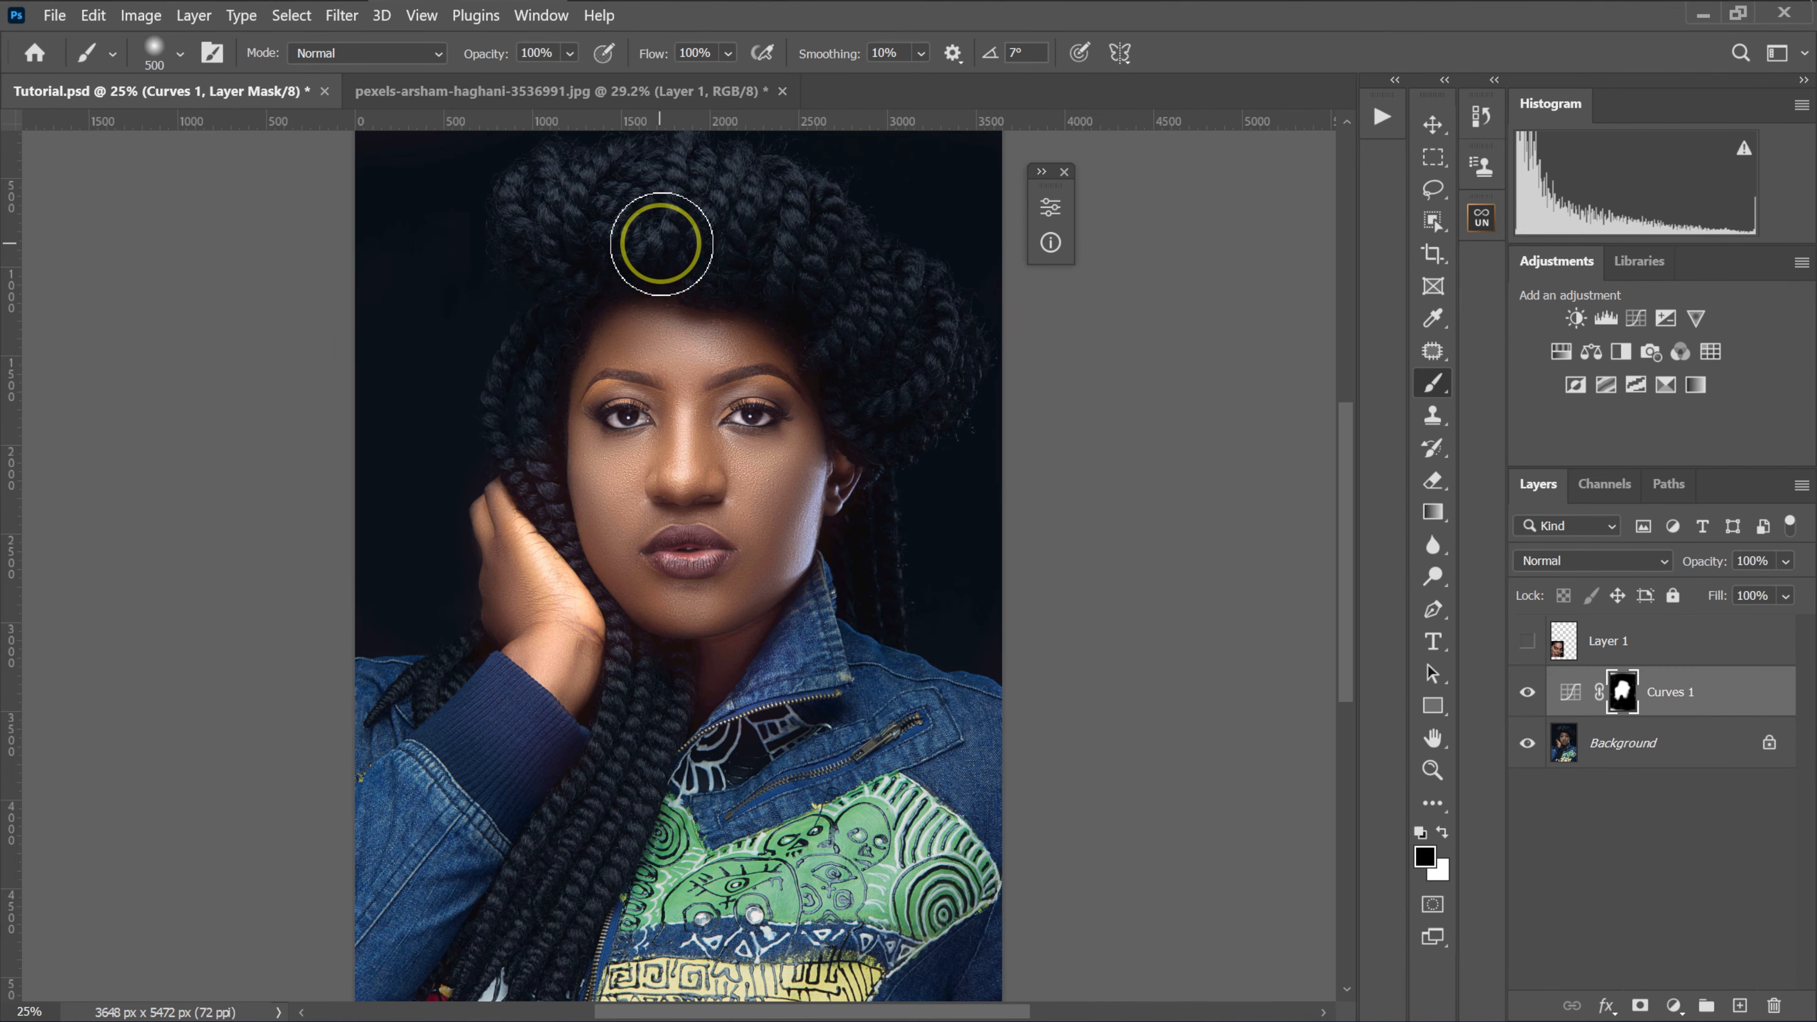
pyautogui.press('[')
pyautogui.press(']')
pyautogui.press(']')
pyautogui.press(']')
pyautogui.press(']')
pyautogui.press(']')
pyautogui.press(']')
pyautogui.press(']')
pyautogui.press(']')
pyautogui.press(']')
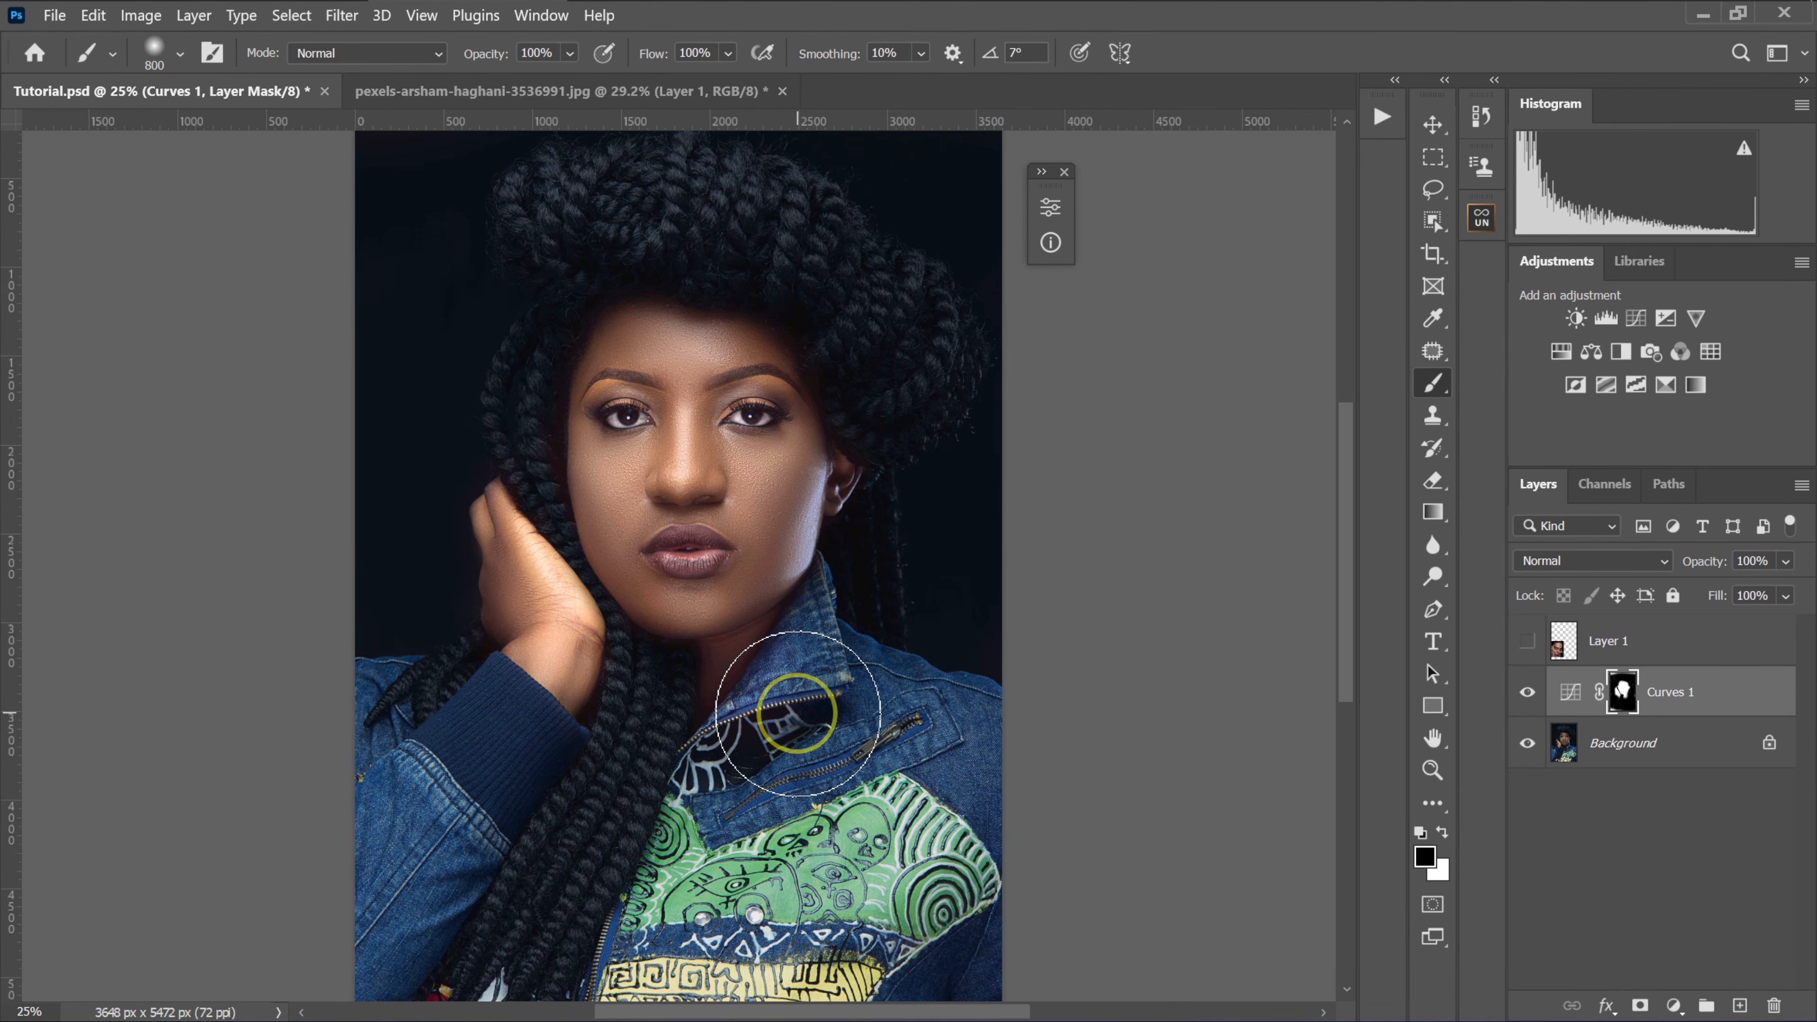
# - Show the Layer 1 reference face while toggling Curves 1 off and on to compare skin tones, and hide Layer 1 again
pyautogui.click(1526, 641)
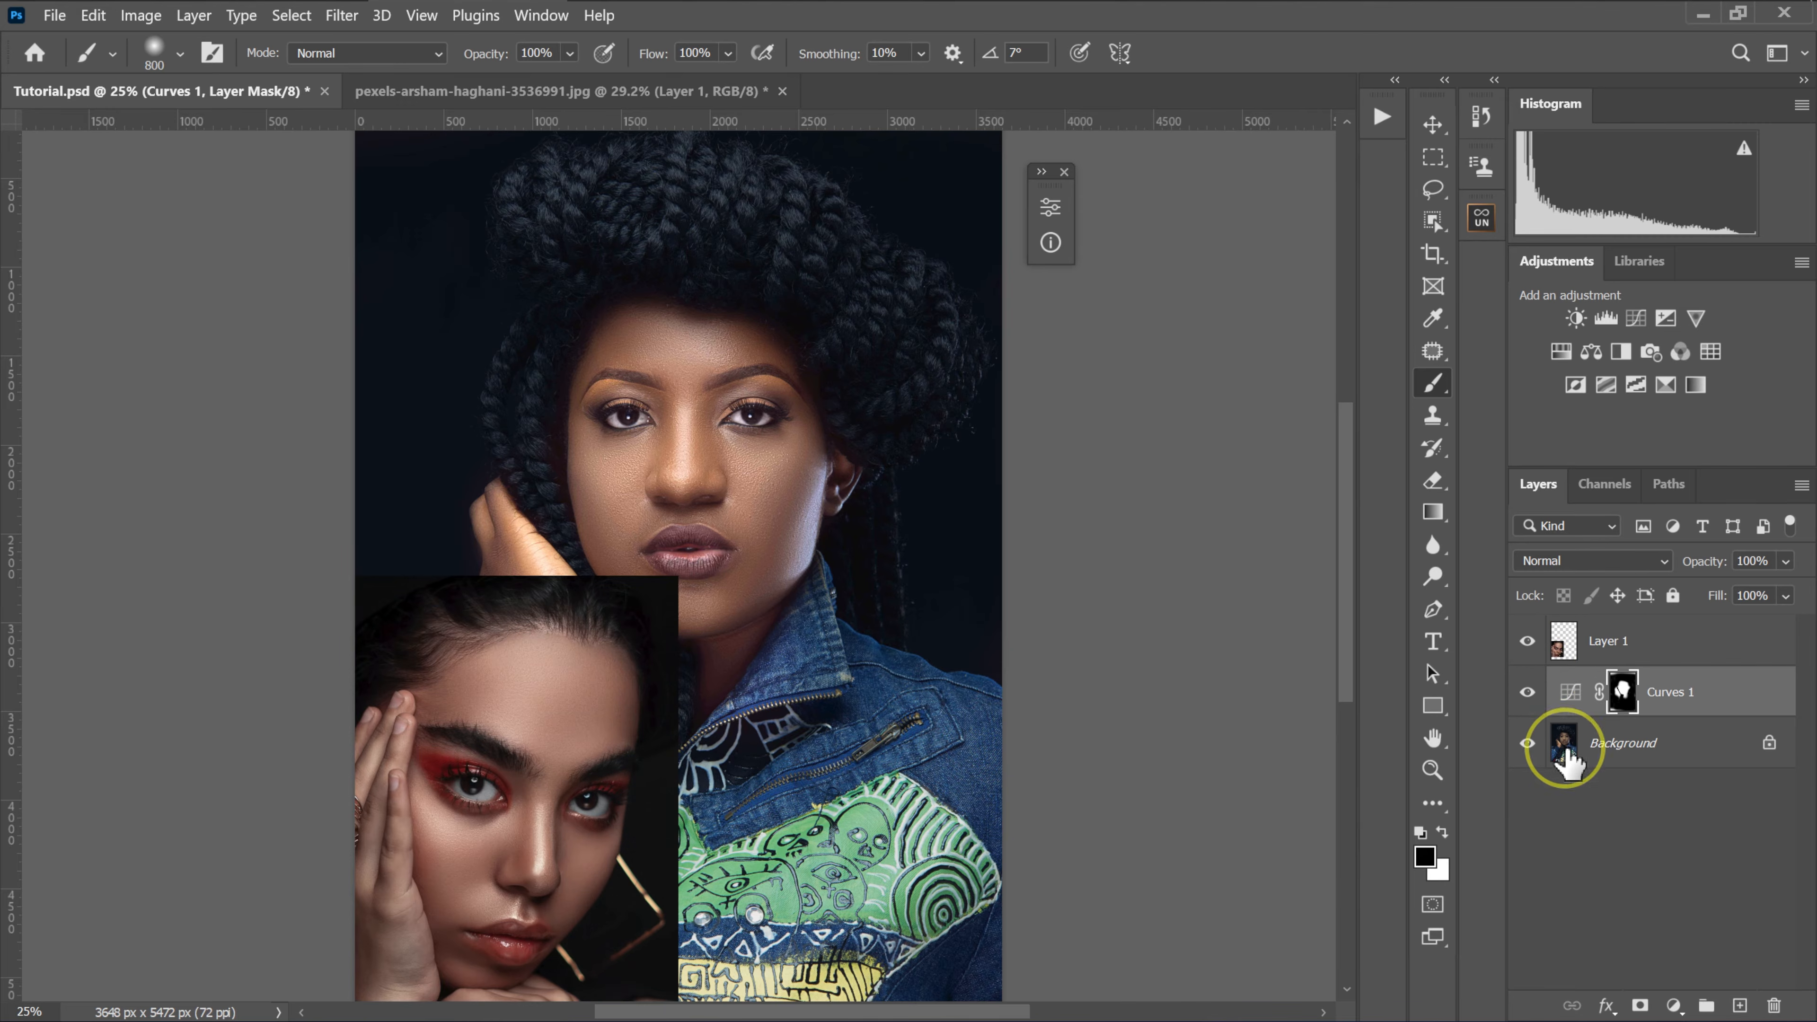
pyautogui.click(1528, 691)
pyautogui.click(1528, 689)
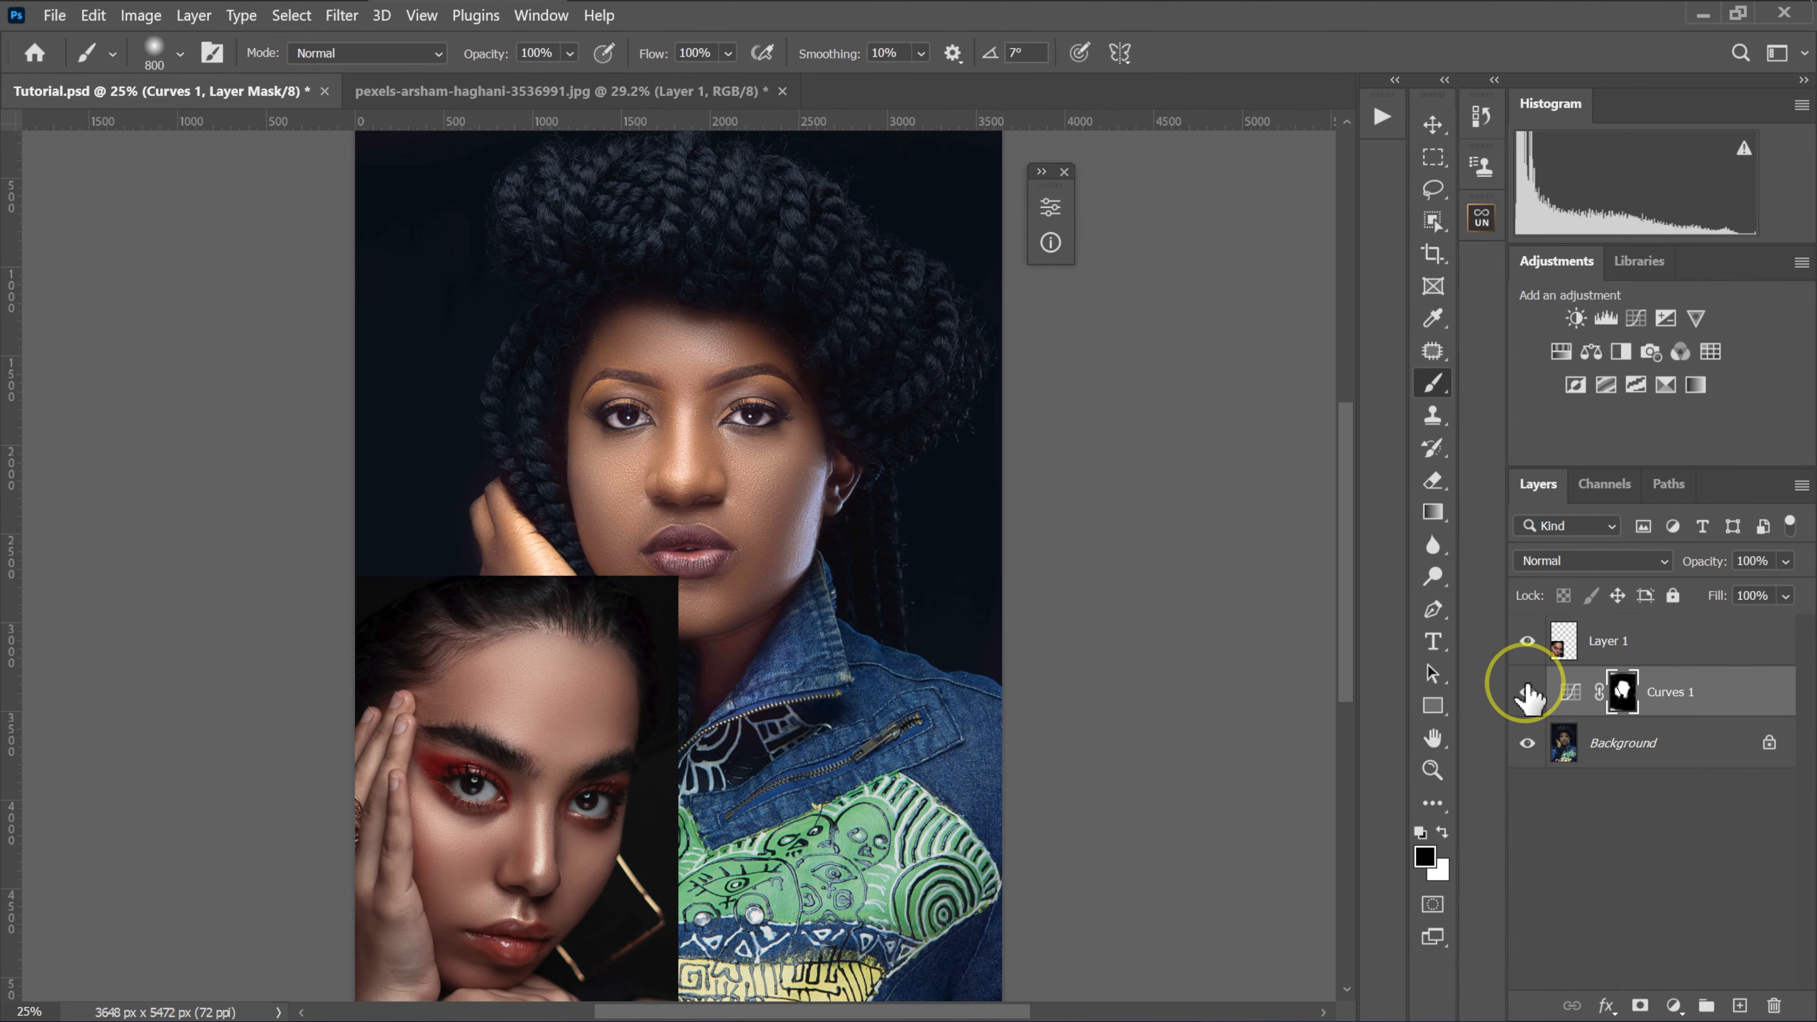
pyautogui.click(1529, 688)
pyautogui.click(1531, 689)
pyautogui.click(1528, 641)
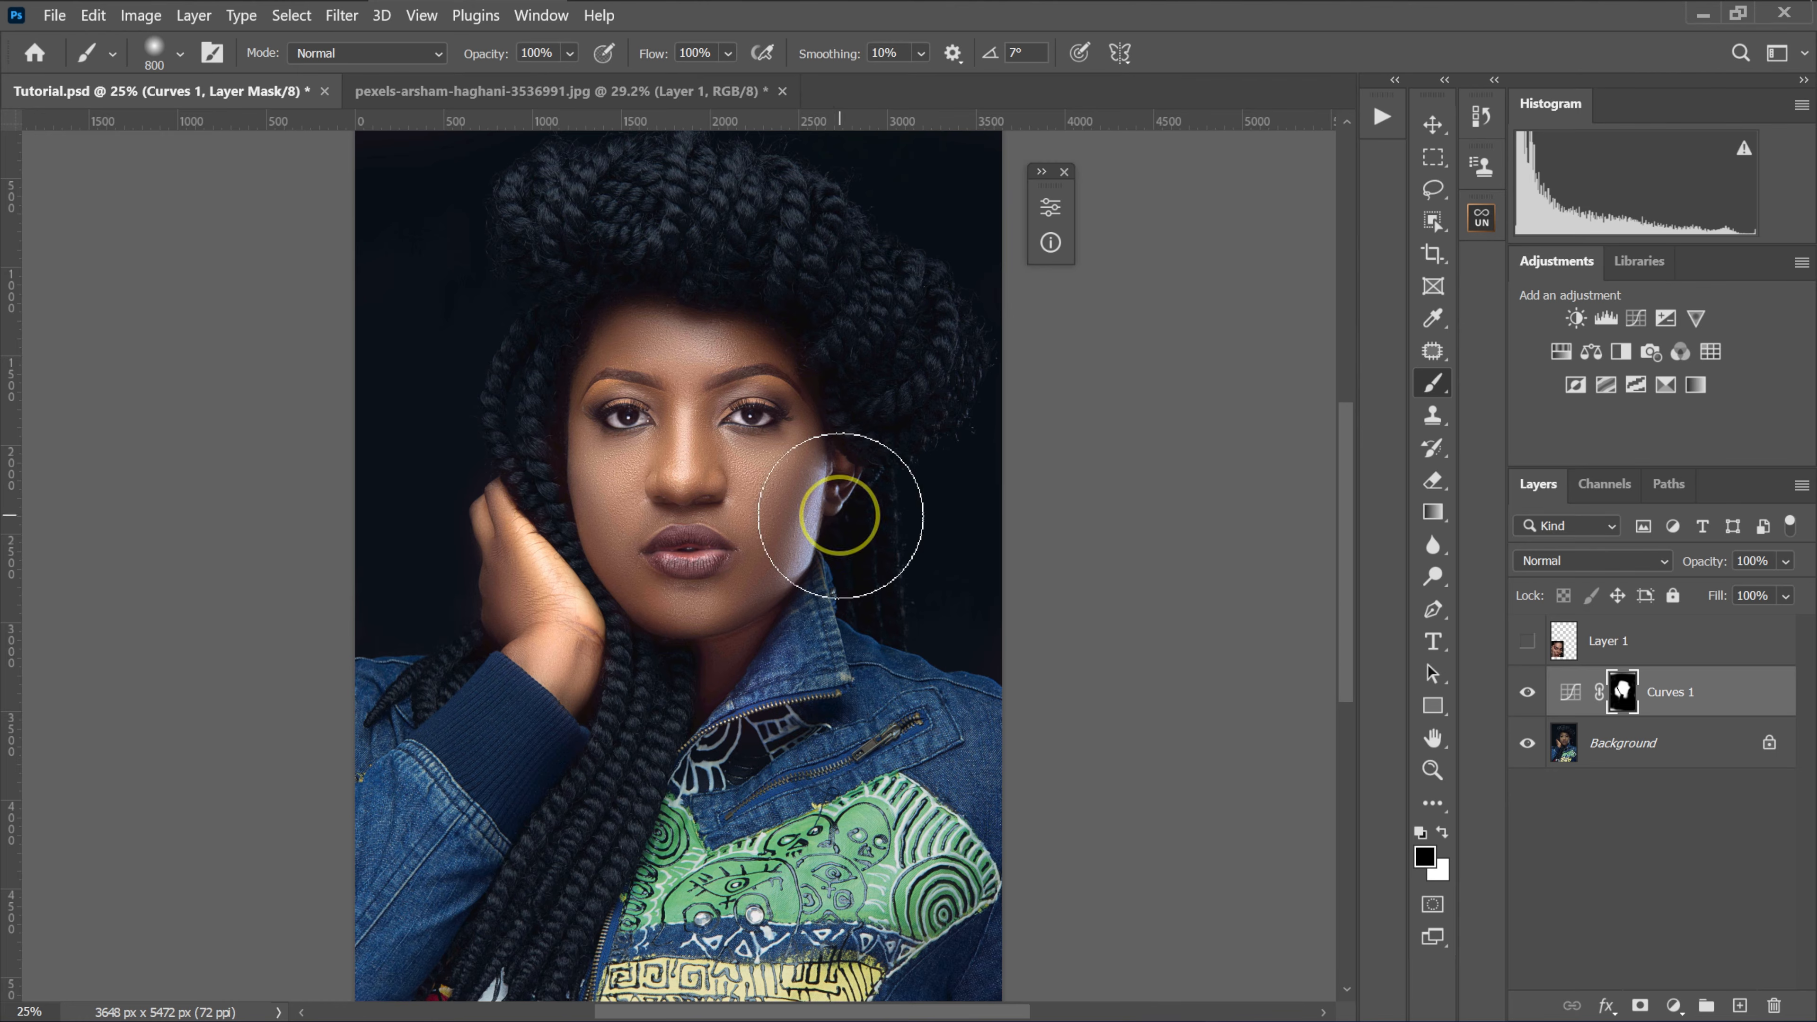
# - Paint black over the portrait's eyes on the Curves 1 mask with a 100 px brush
pyautogui.hotkey('ctrl', '+')
pyautogui.hotkey('ctrl', '+')
pyautogui.scroll(4, 787, 447)
pyautogui.scroll(1, 787, 447)
pyautogui.press('[')
pyautogui.press('[')
pyautogui.press('[')
pyautogui.press('[')
pyautogui.press('[')
pyautogui.press('[')
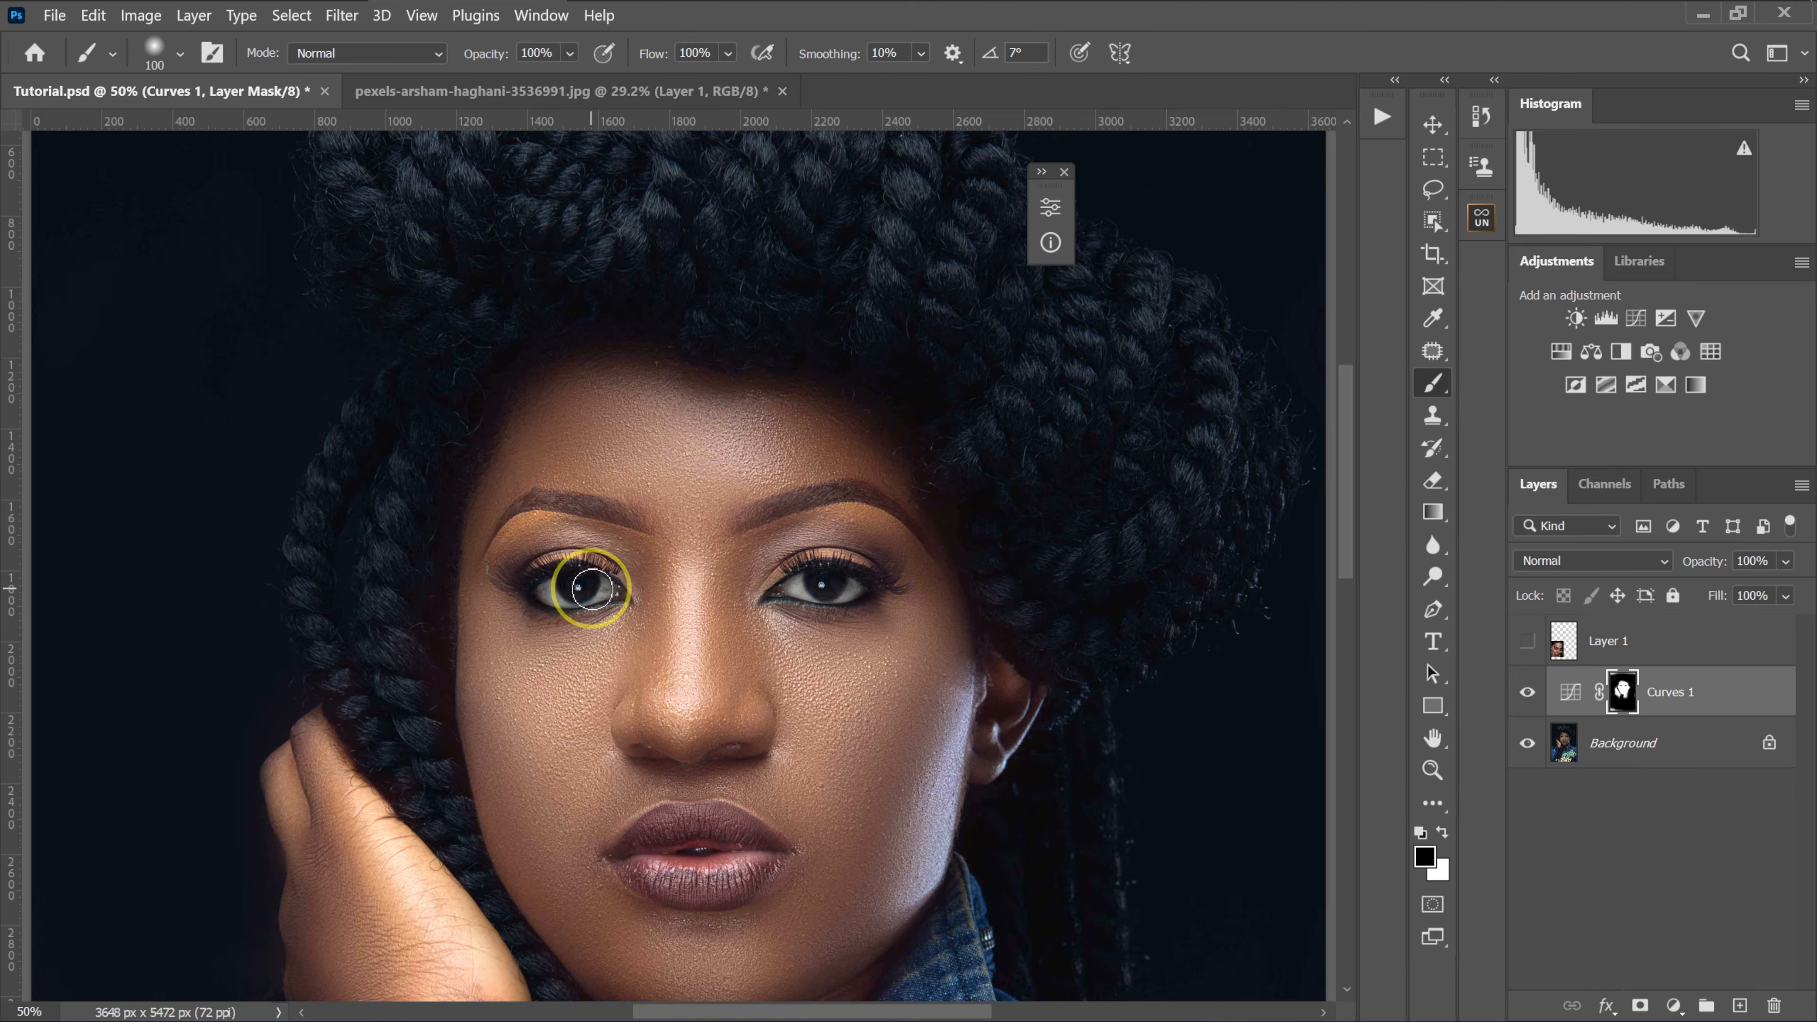
# - Compare the whole portrait with Curves 1 off and on, redisplay the Layer 1 reference face, and view the original reference photo's document
pyautogui.hotkey('ctrl', '0')
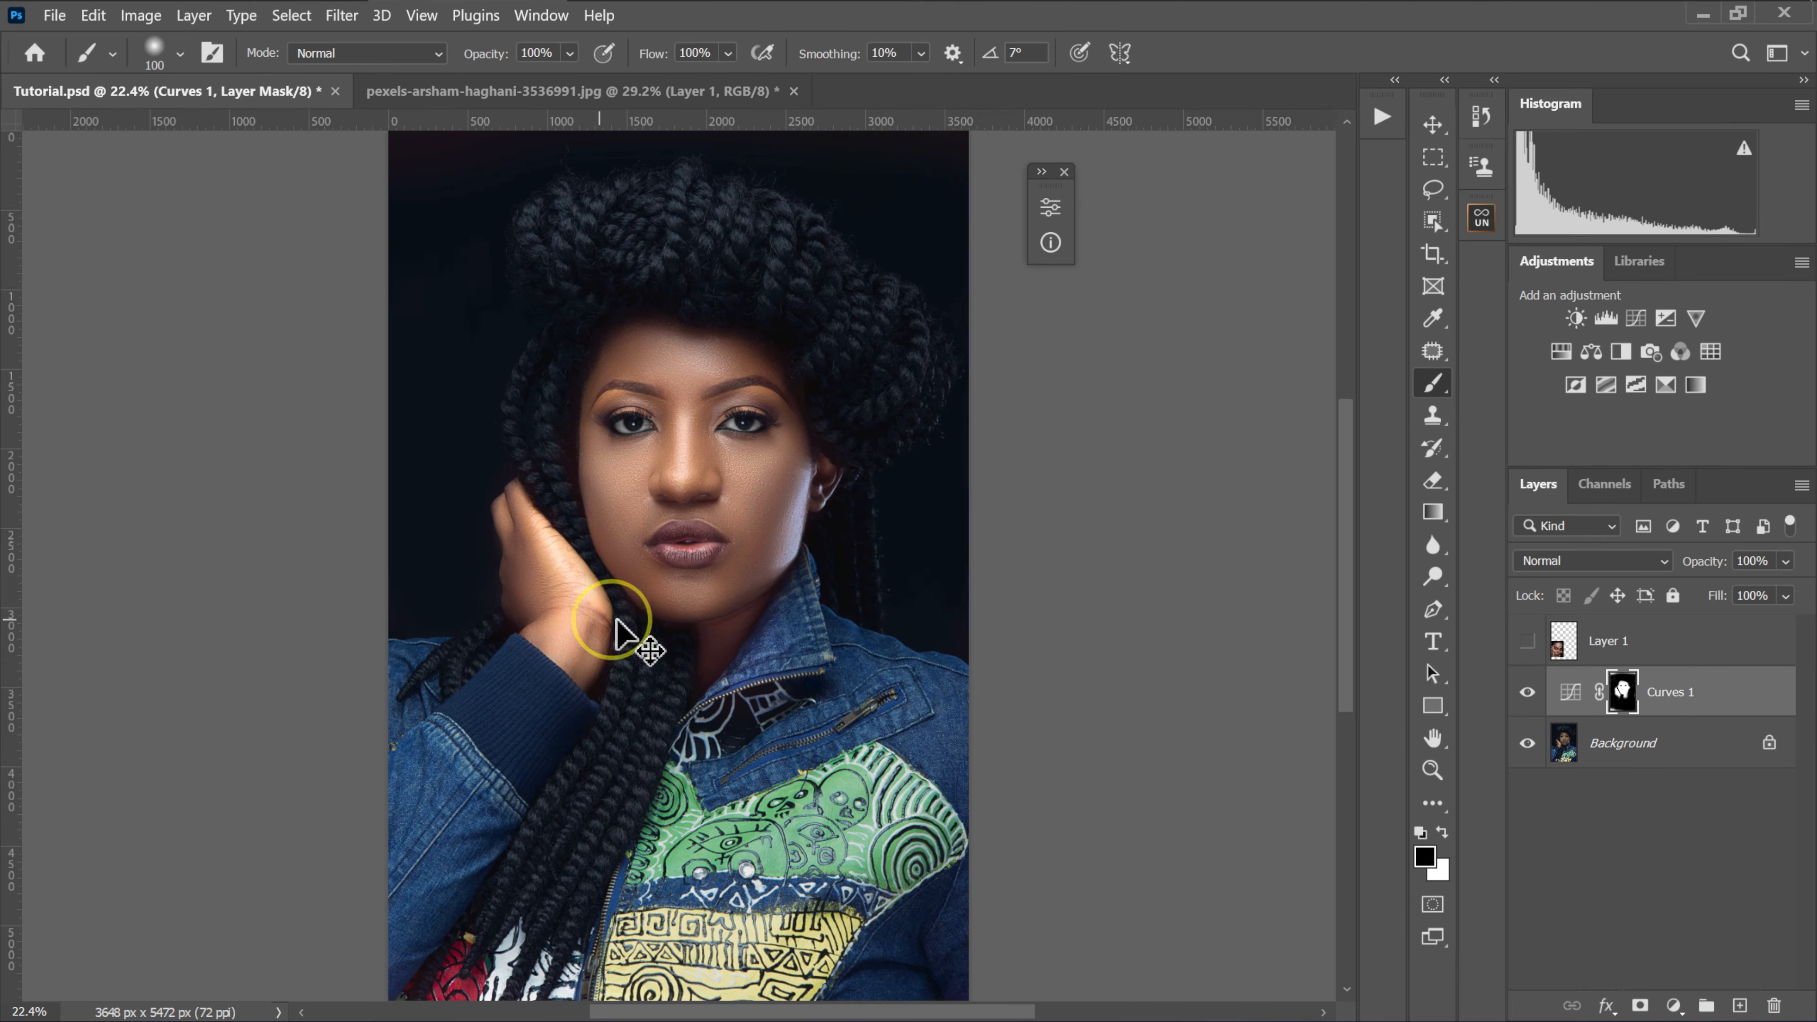
pyautogui.click(1525, 691)
pyautogui.click(1525, 691)
pyautogui.hotkey('ctrl', '+')
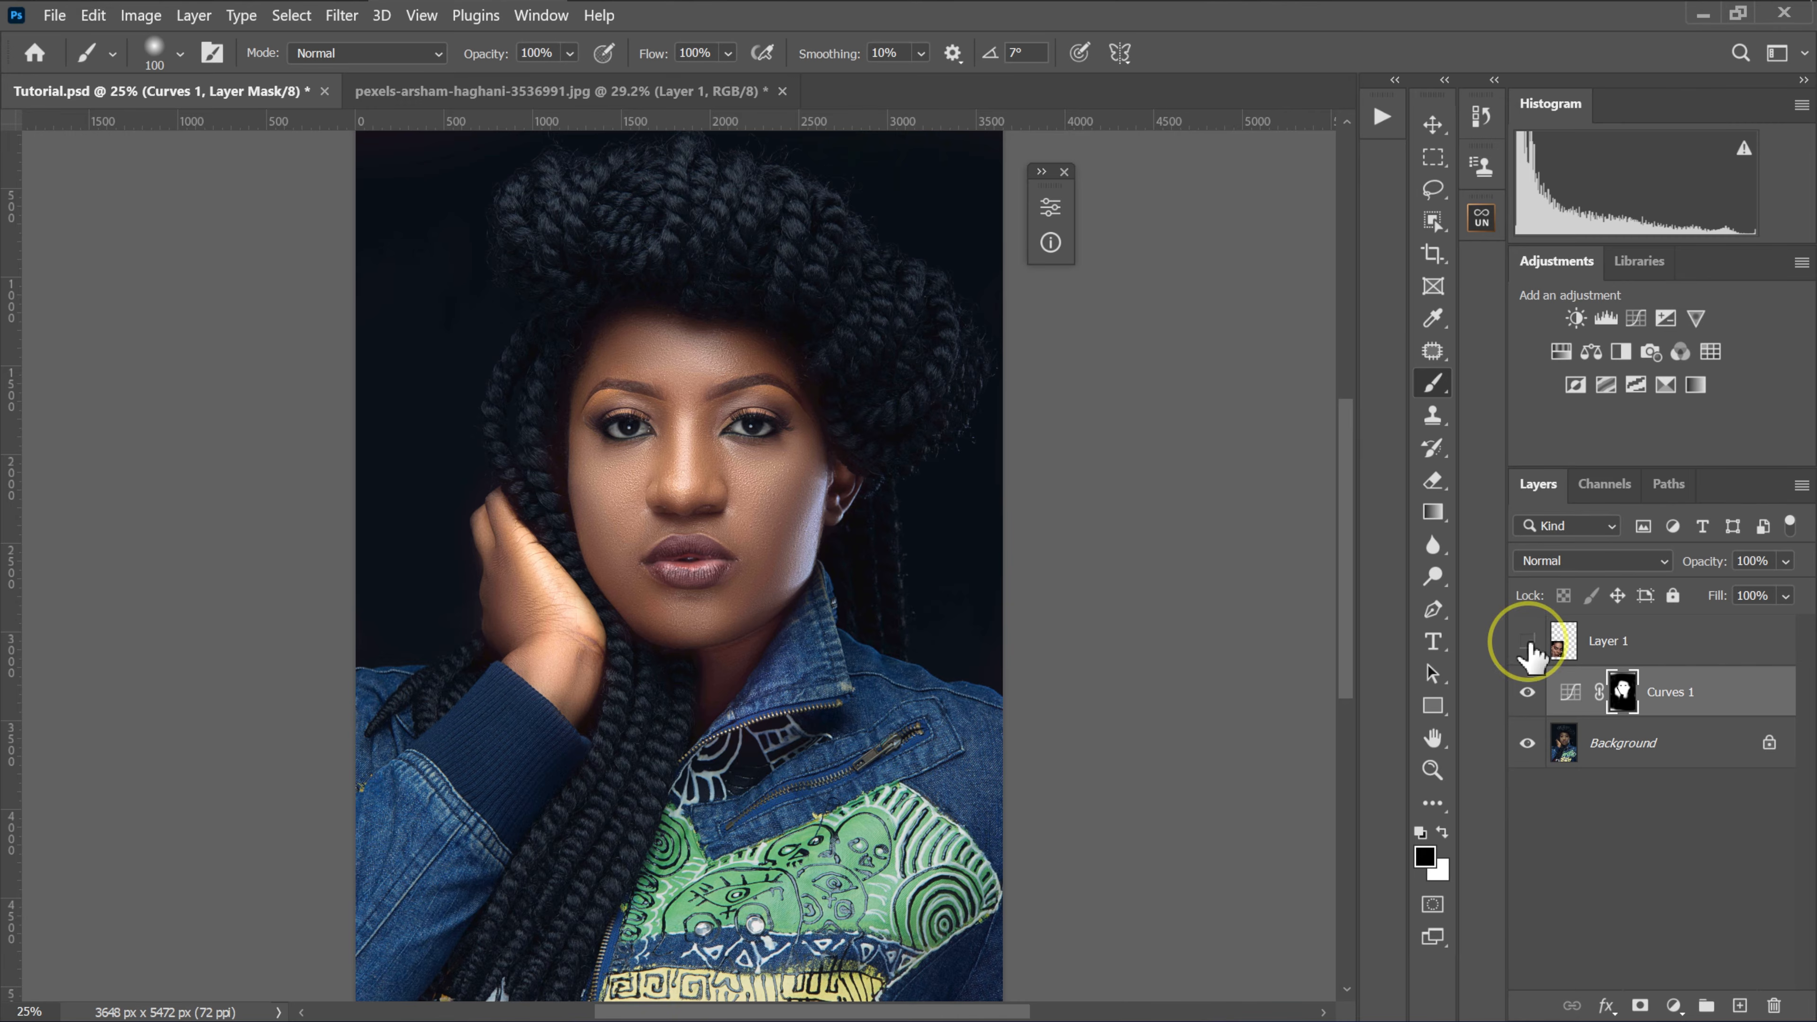
pyautogui.click(1528, 641)
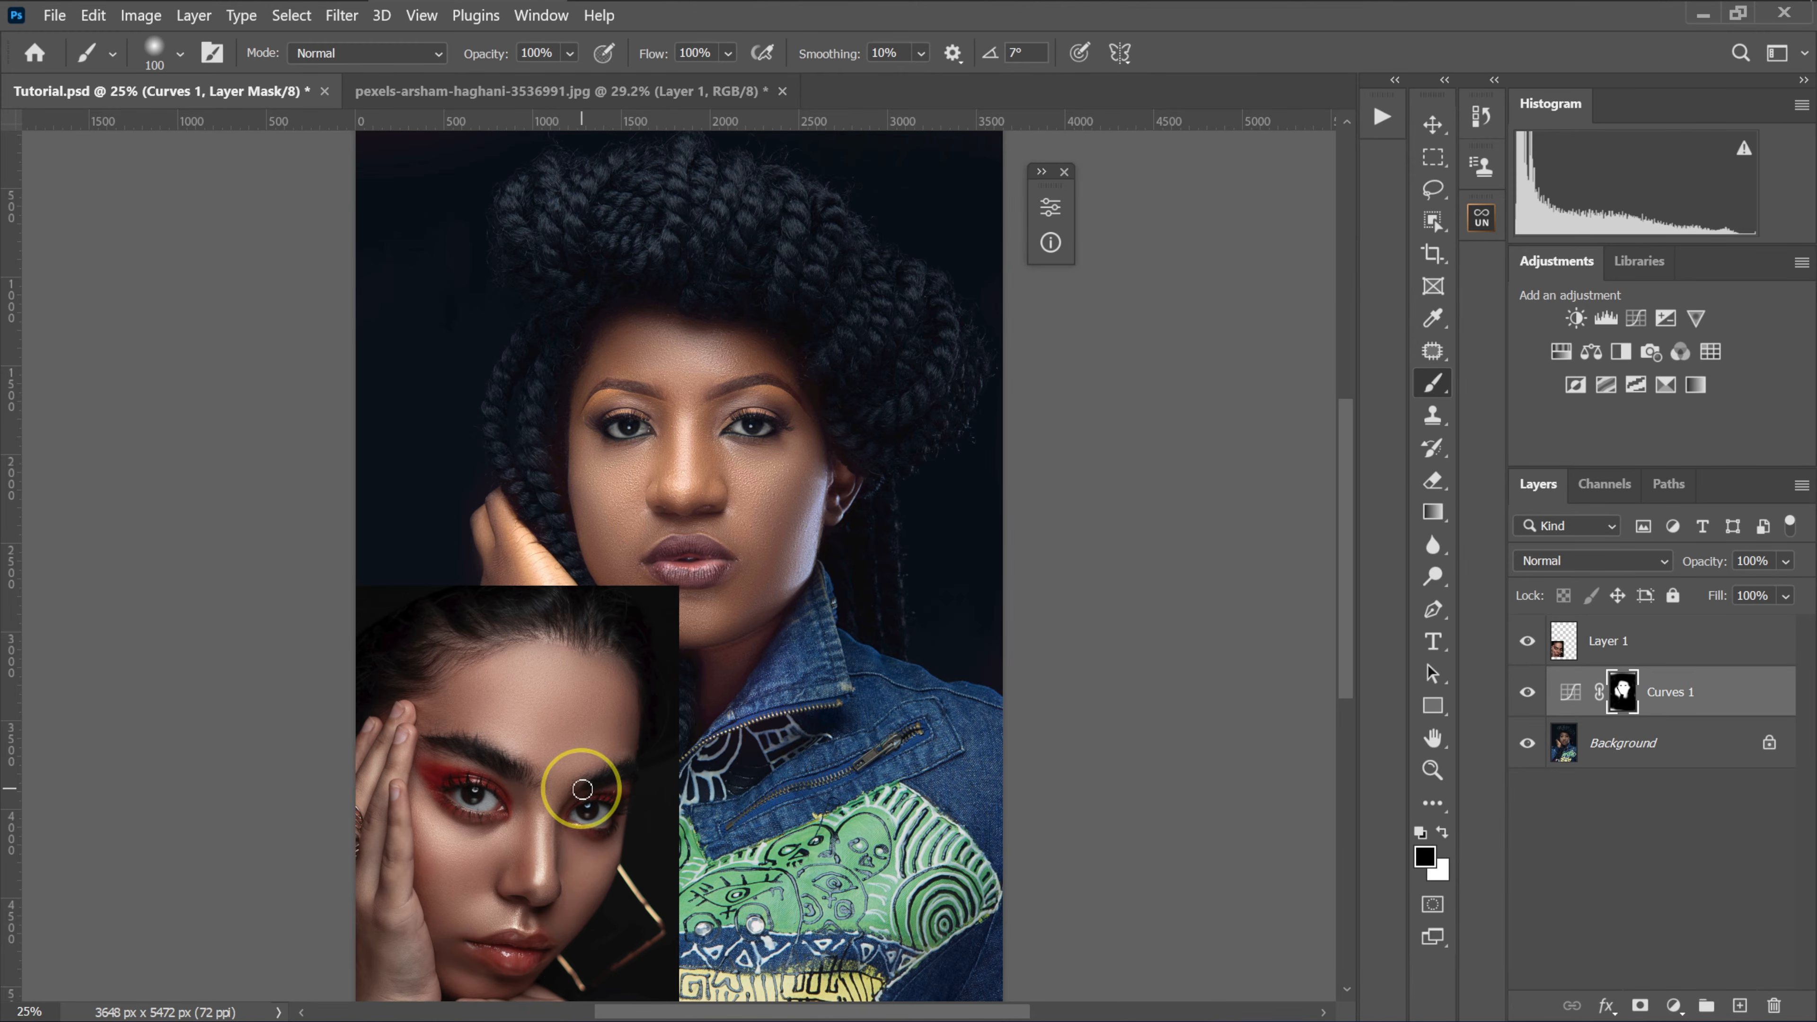
pyautogui.click(548, 90)
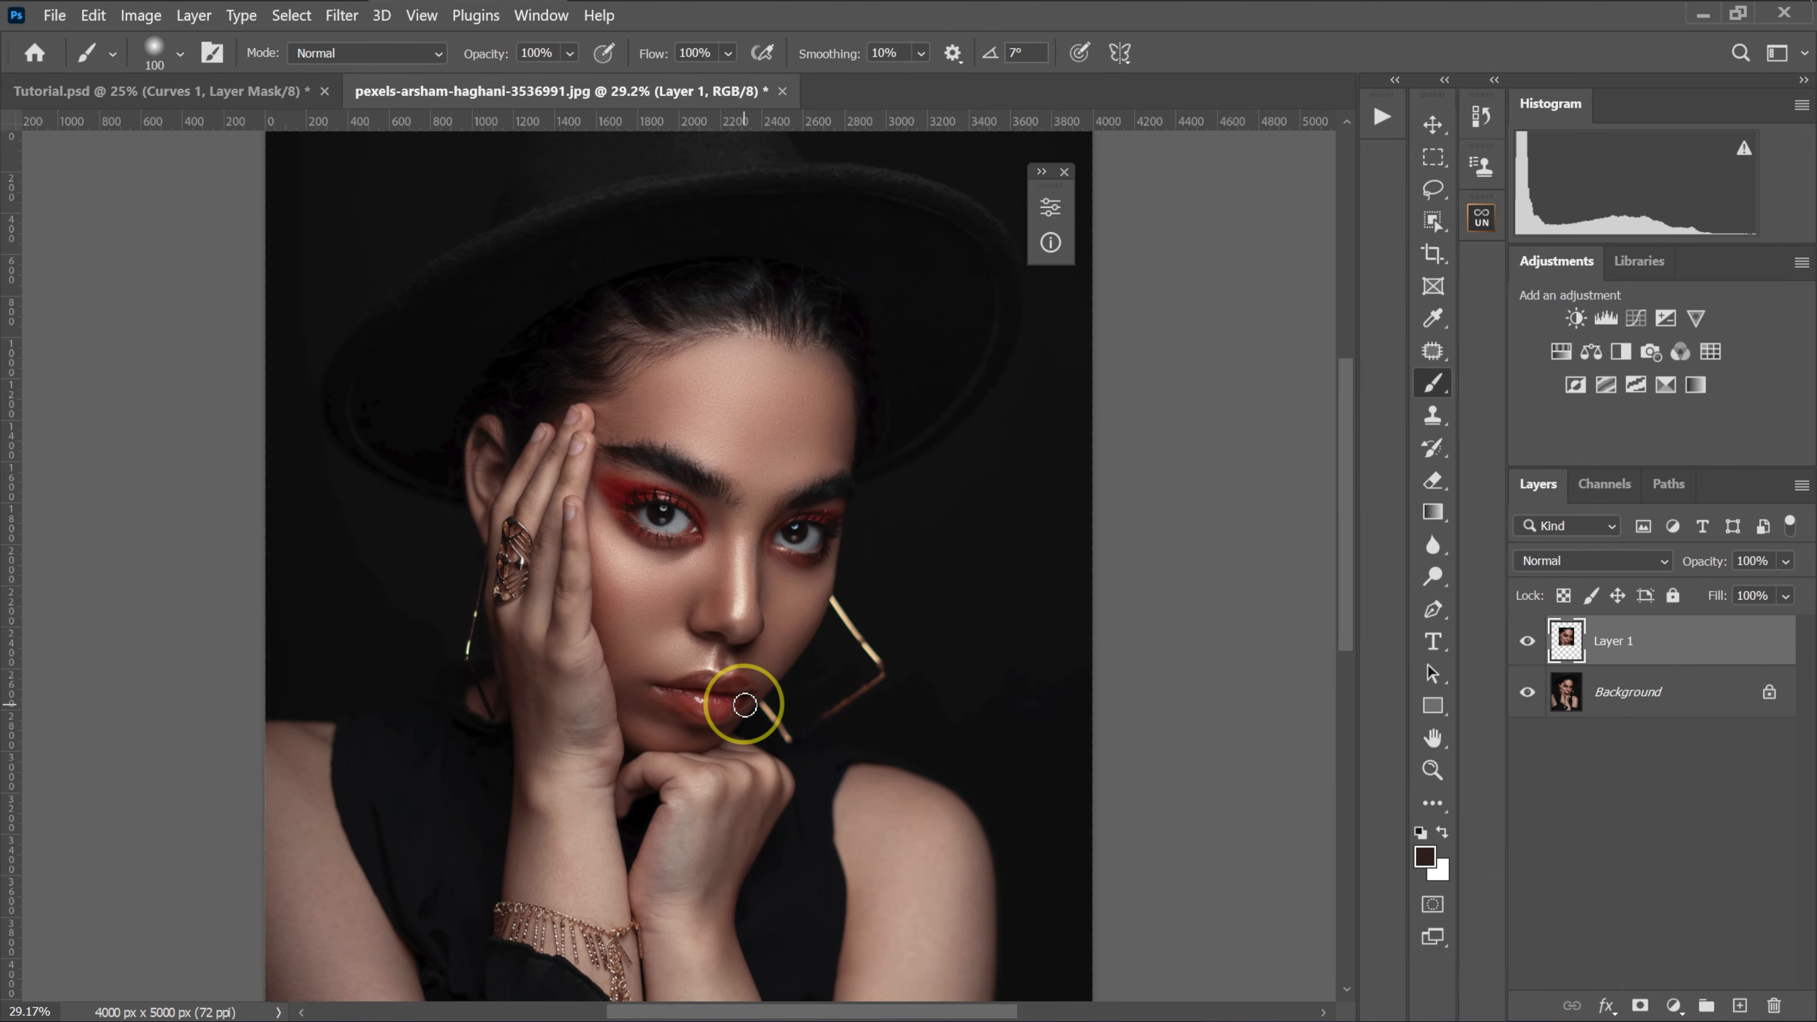
pyautogui.moveTo(264, 113); pyautogui.dragTo(620, 474)
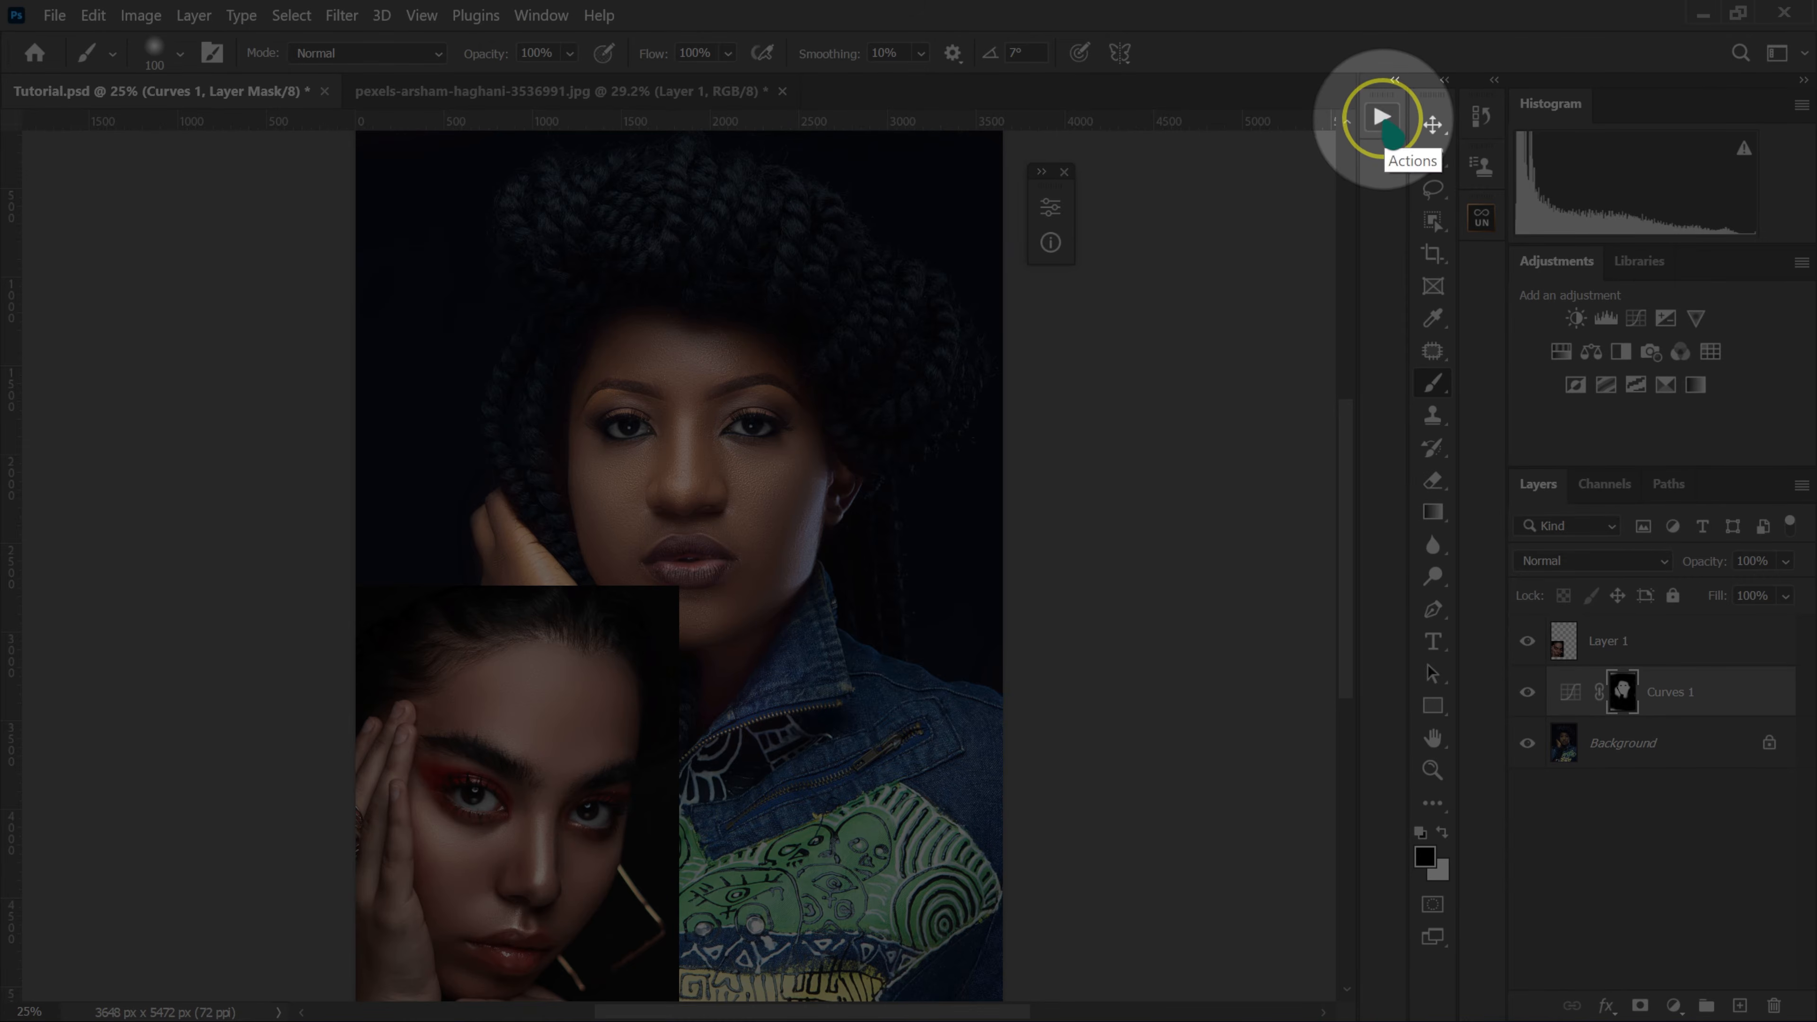
# - Open the Actions panel and display its actions in Button Mode
pyautogui.click(1386, 123)
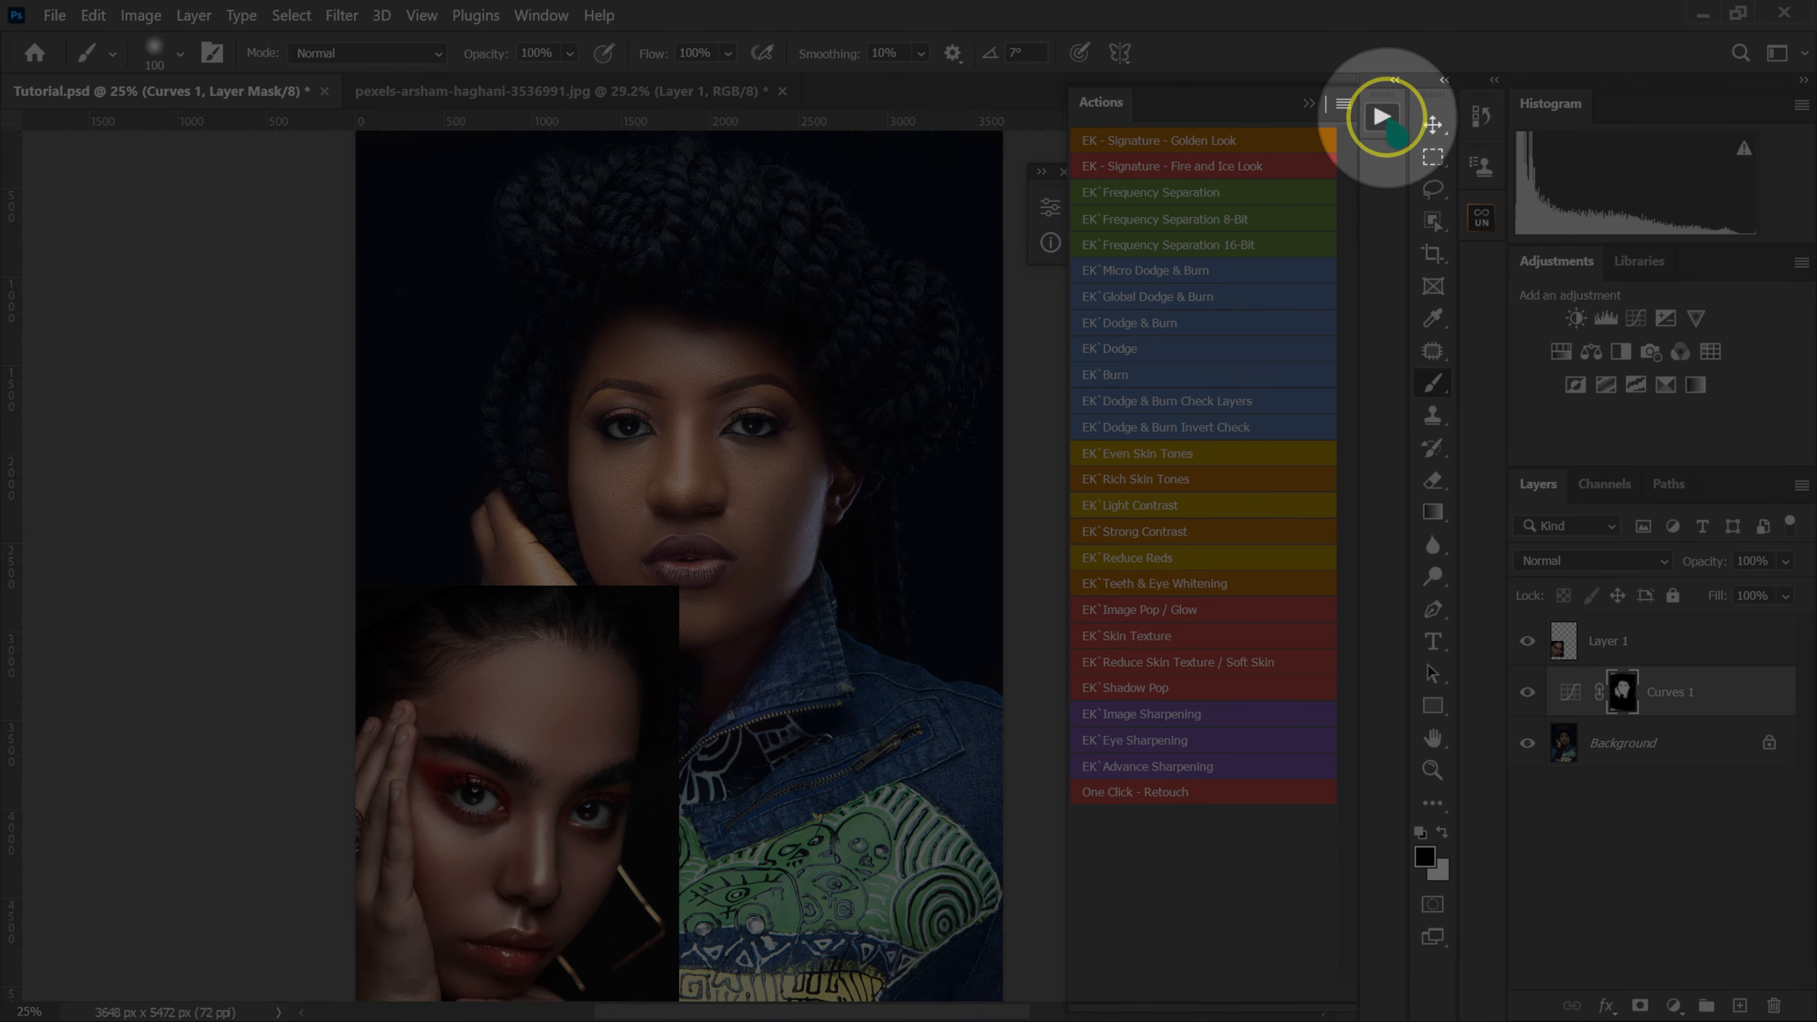
pyautogui.click(1384, 122)
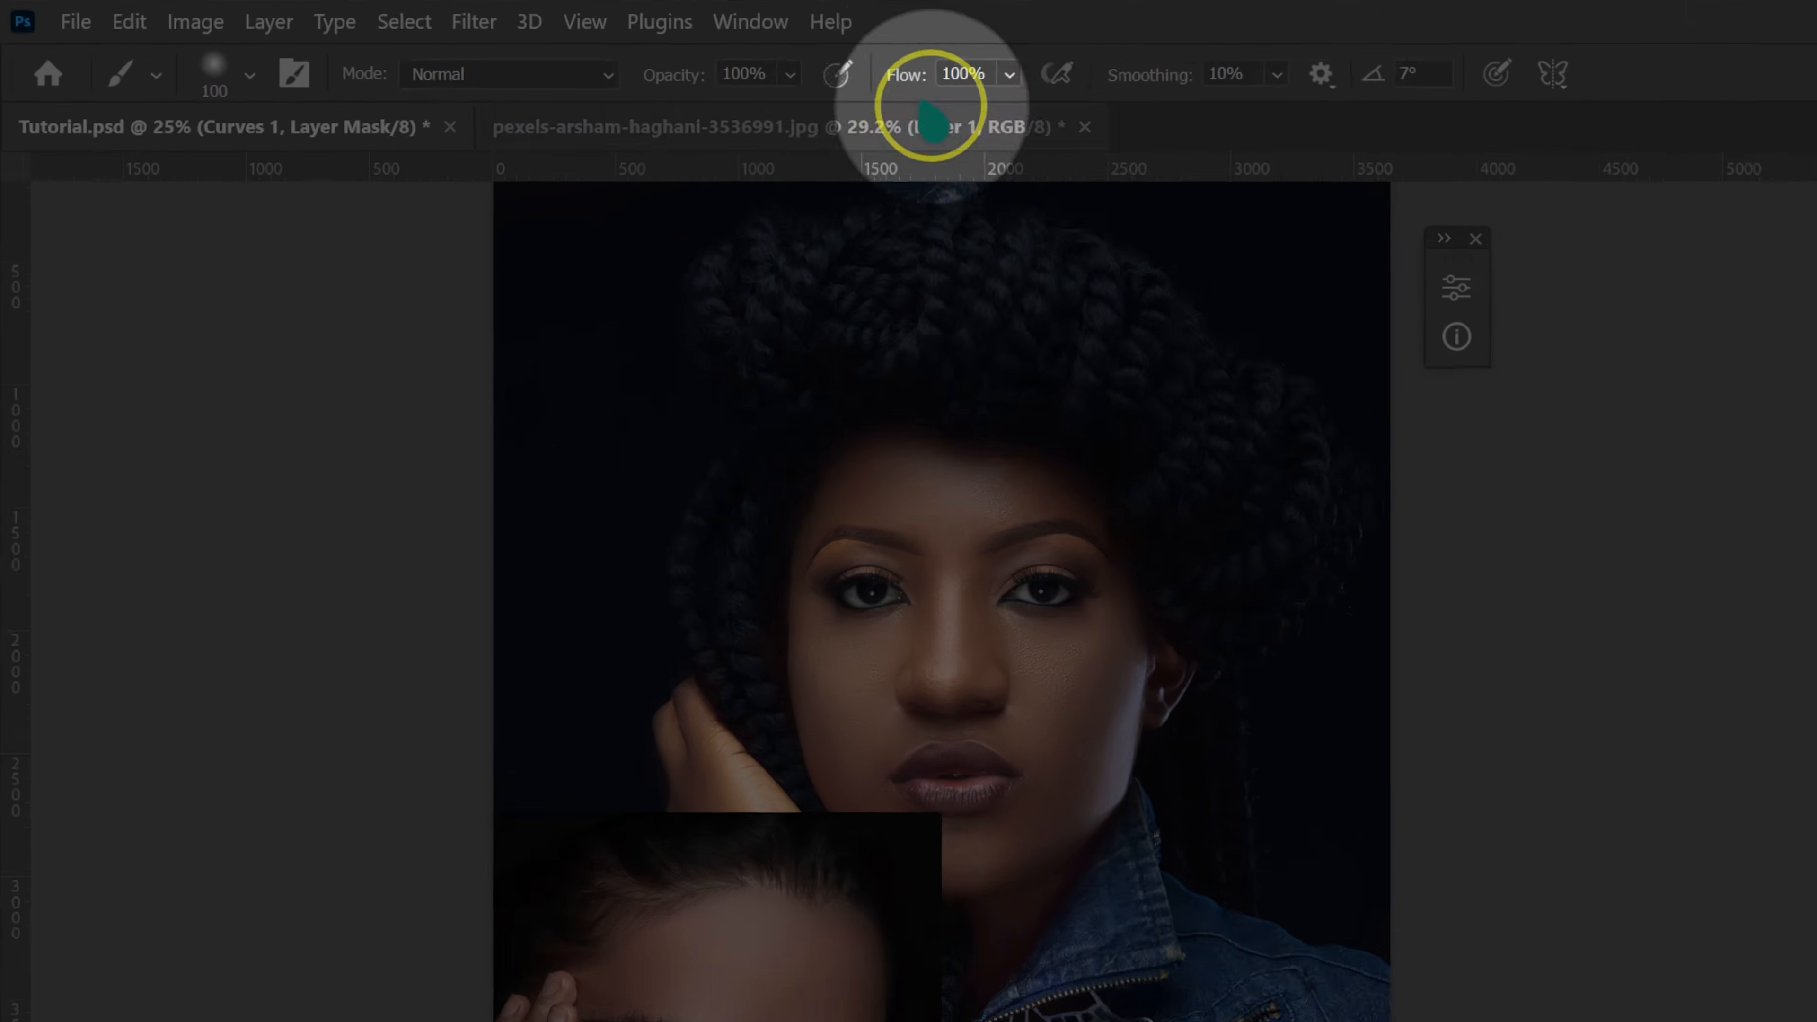
pyautogui.click(847, 36)
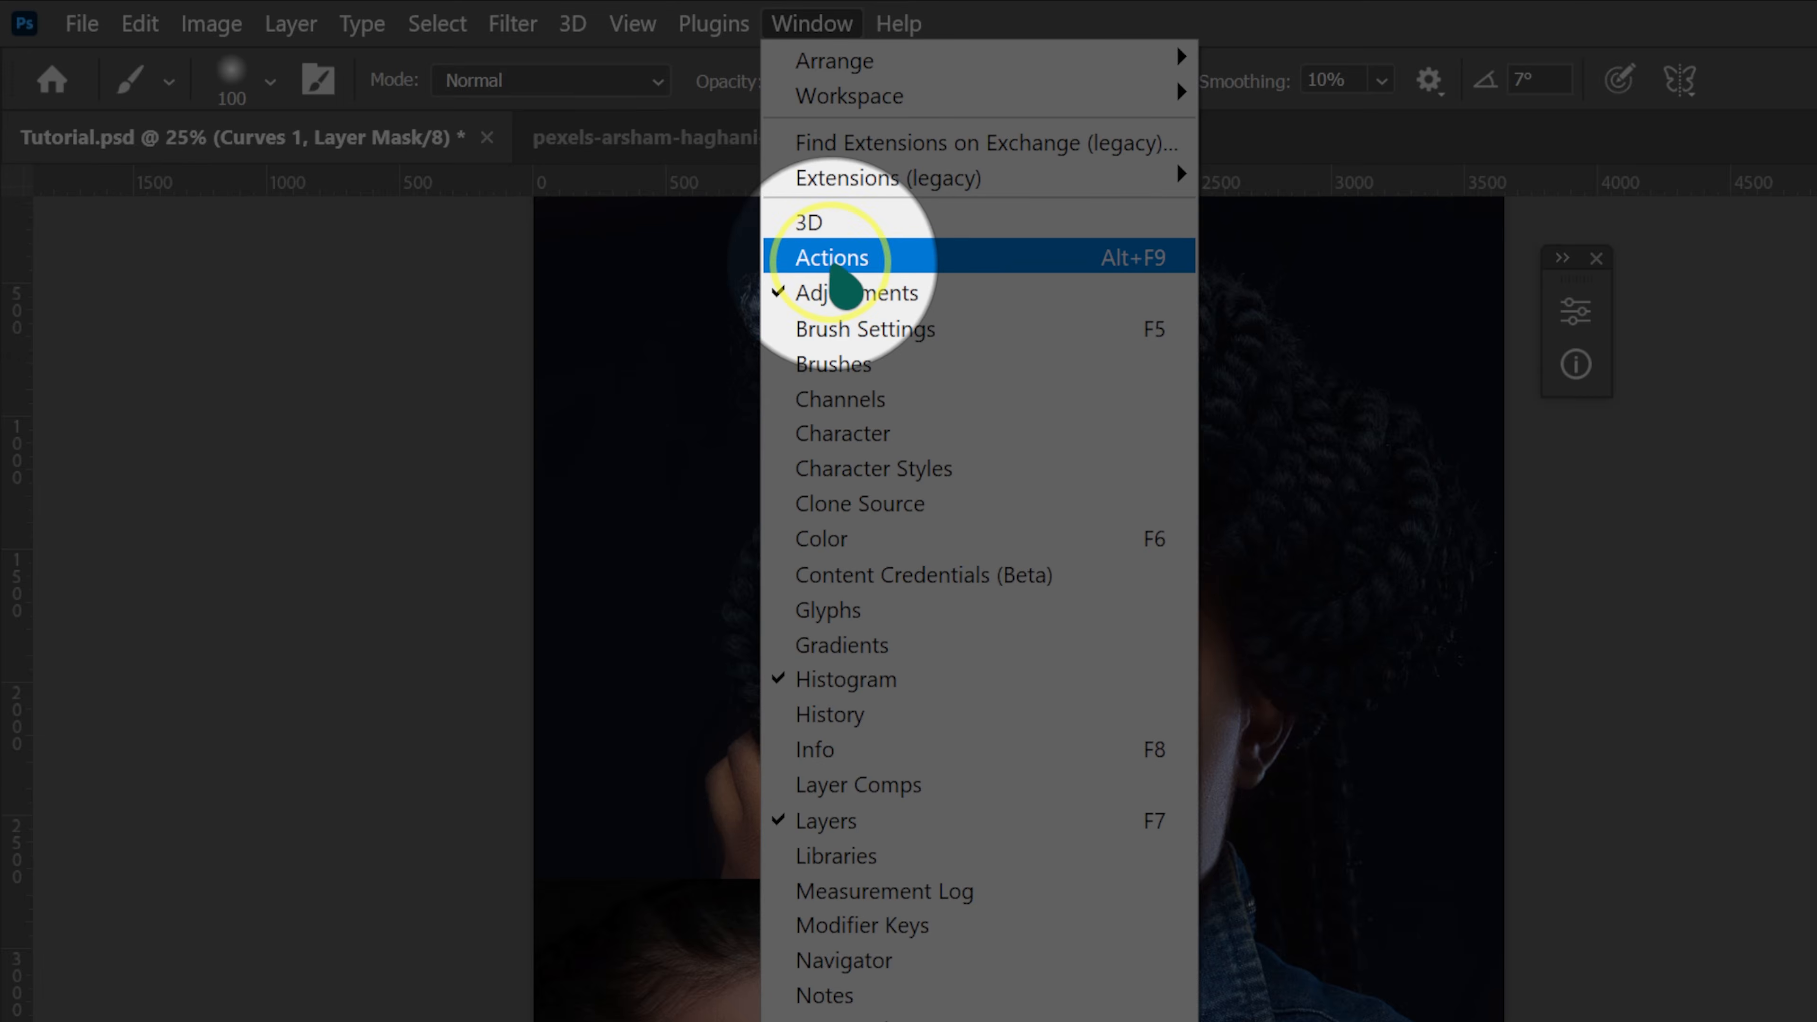
pyautogui.click(823, 252)
pyautogui.scroll(2, 1173, 858)
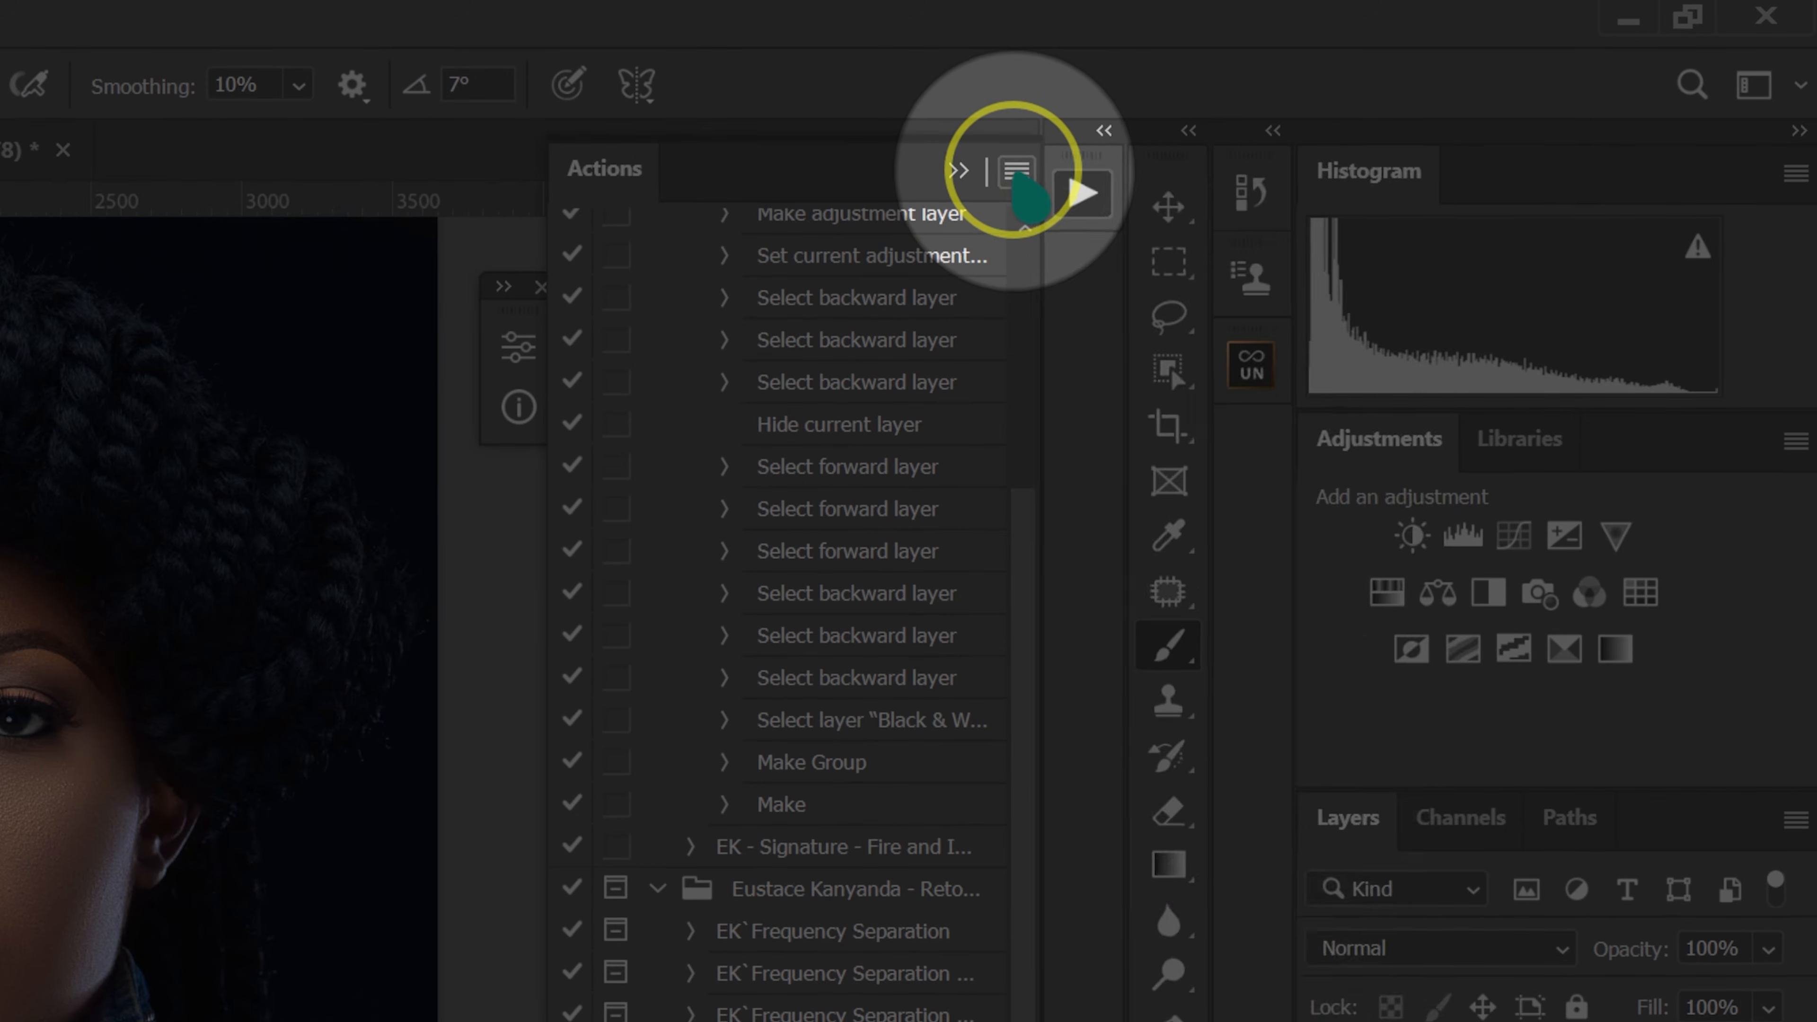
pyautogui.click(1344, 104)
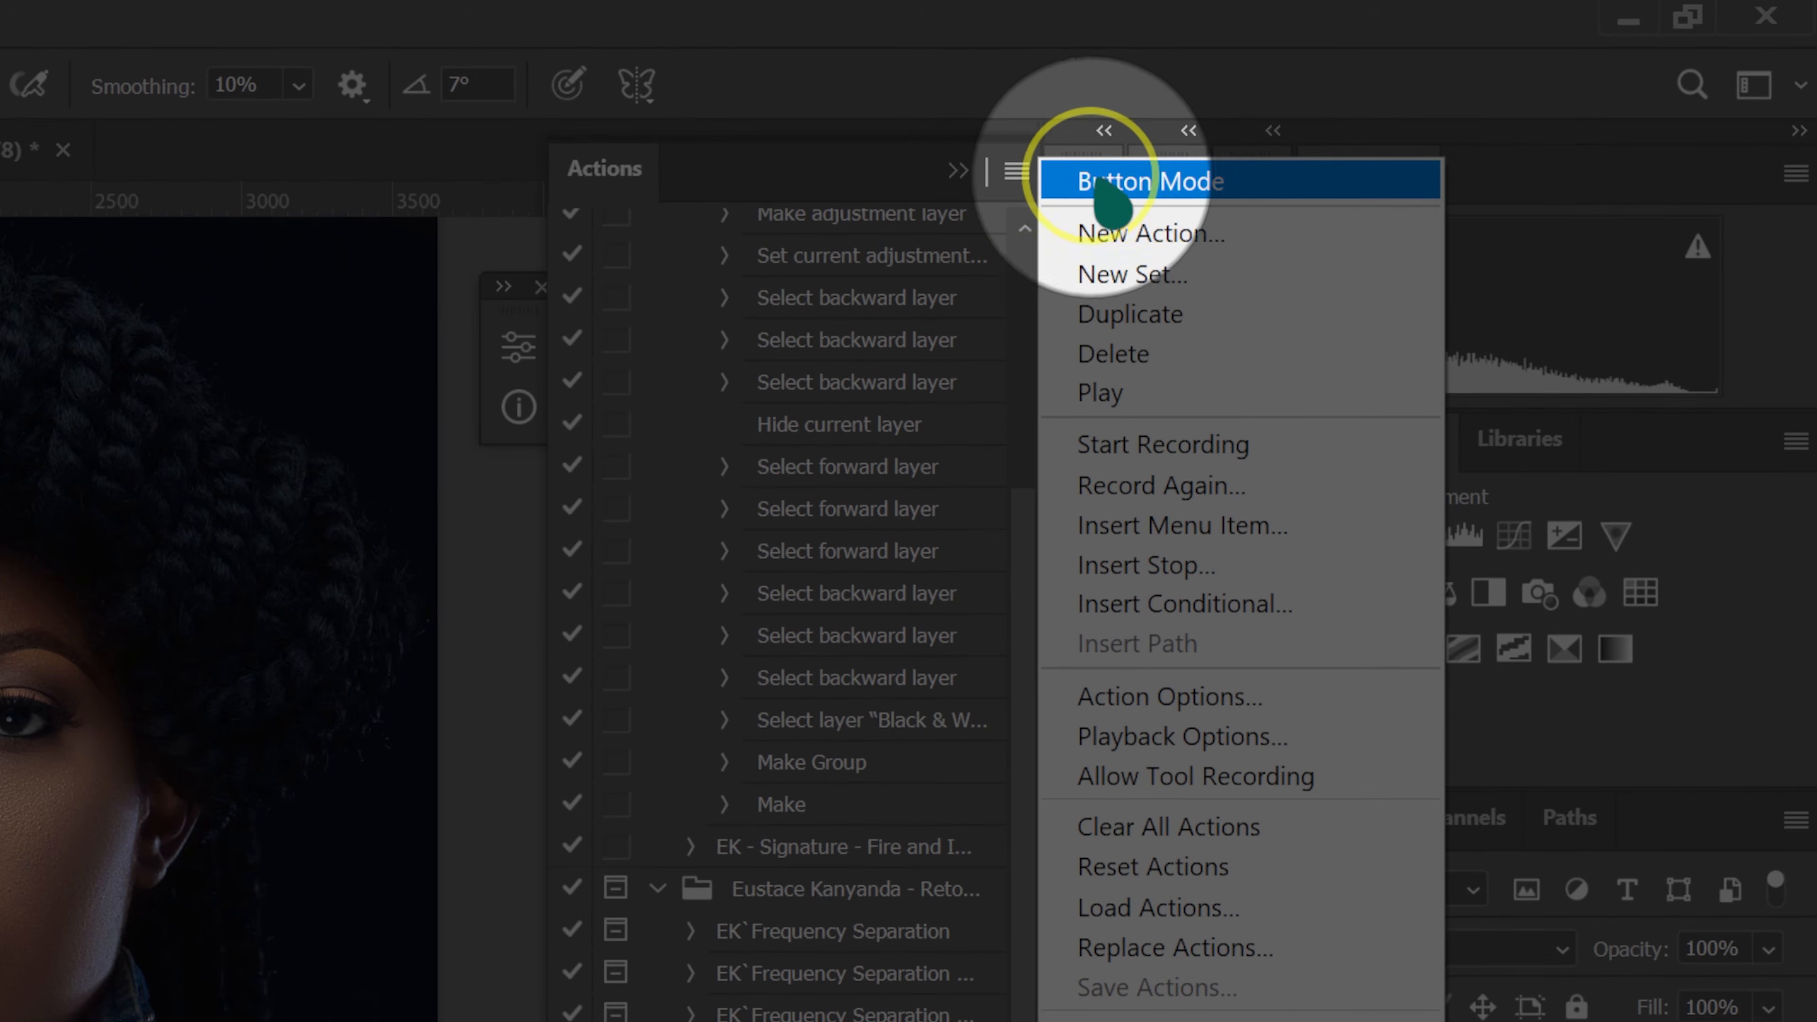
pyautogui.click(1150, 181)
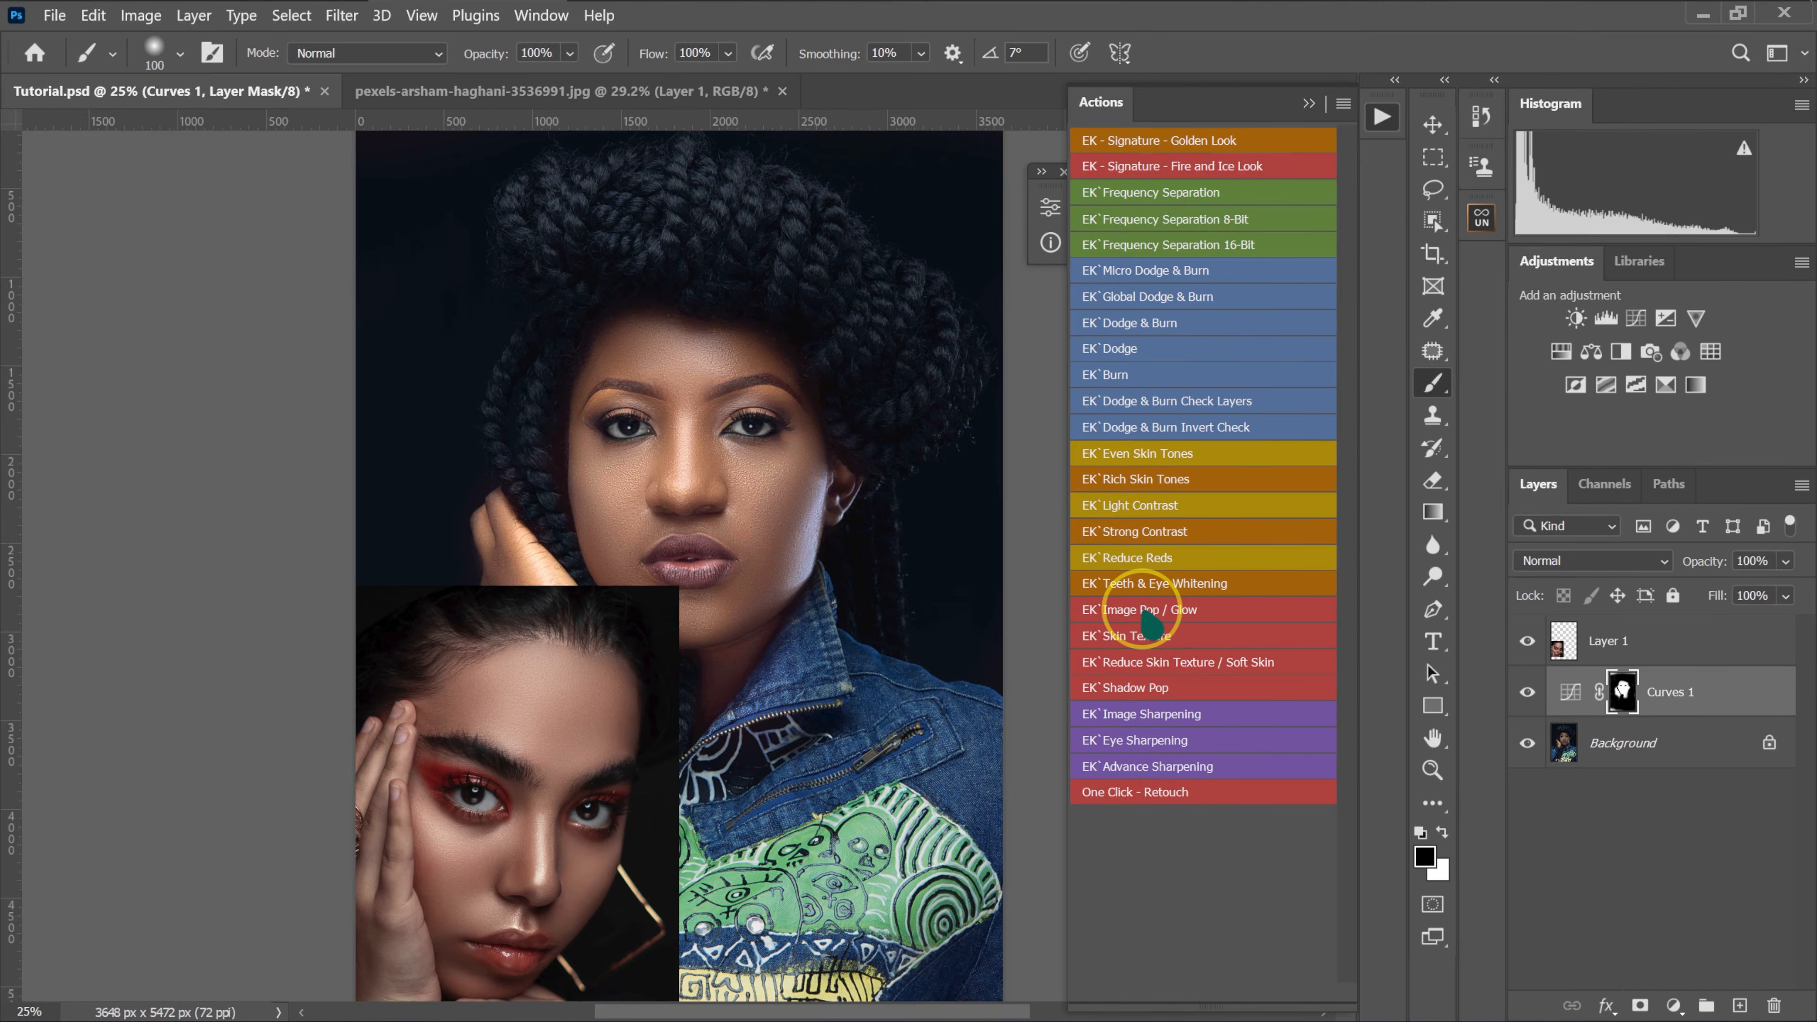
# - Run the EK`Image Pop / Glow action, setting the dark slider of Blend If's Underlying Layer to a split of 138 / 255
pyautogui.click(1146, 610)
pyautogui.moveTo(609, 185); pyautogui.dragTo(1031, 266)
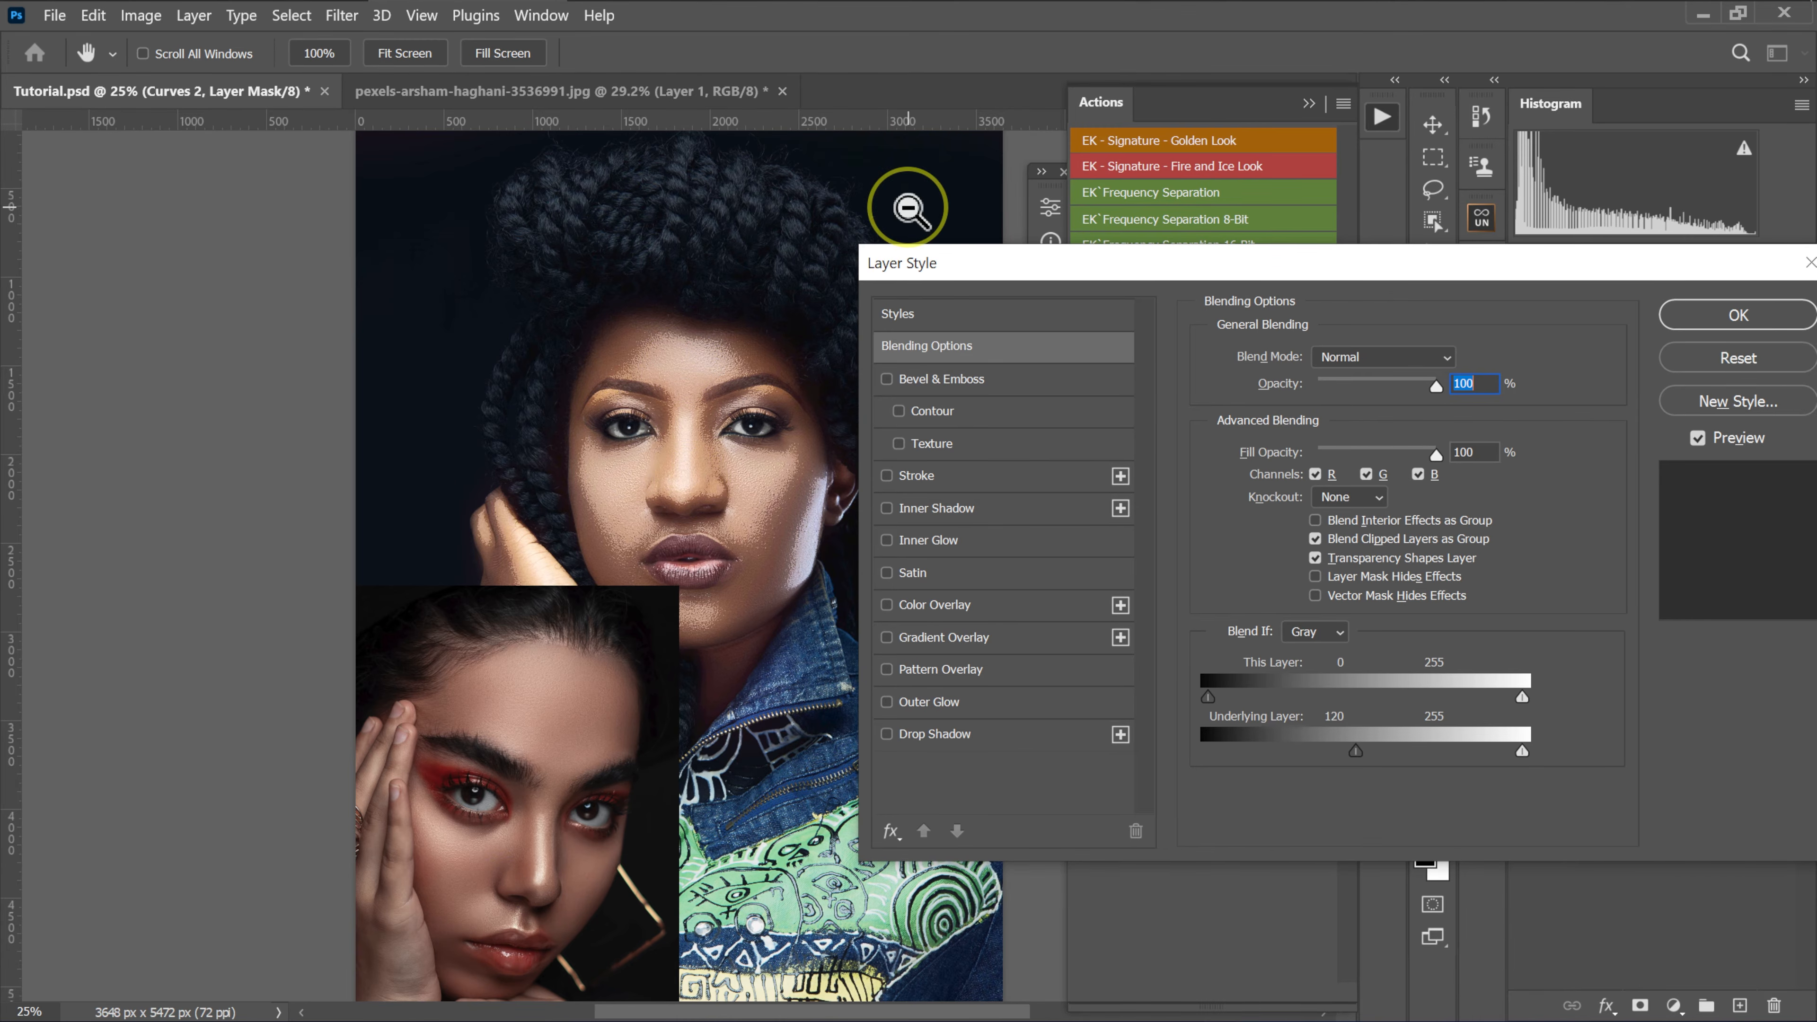
pyautogui.hotkey('alt', '2')
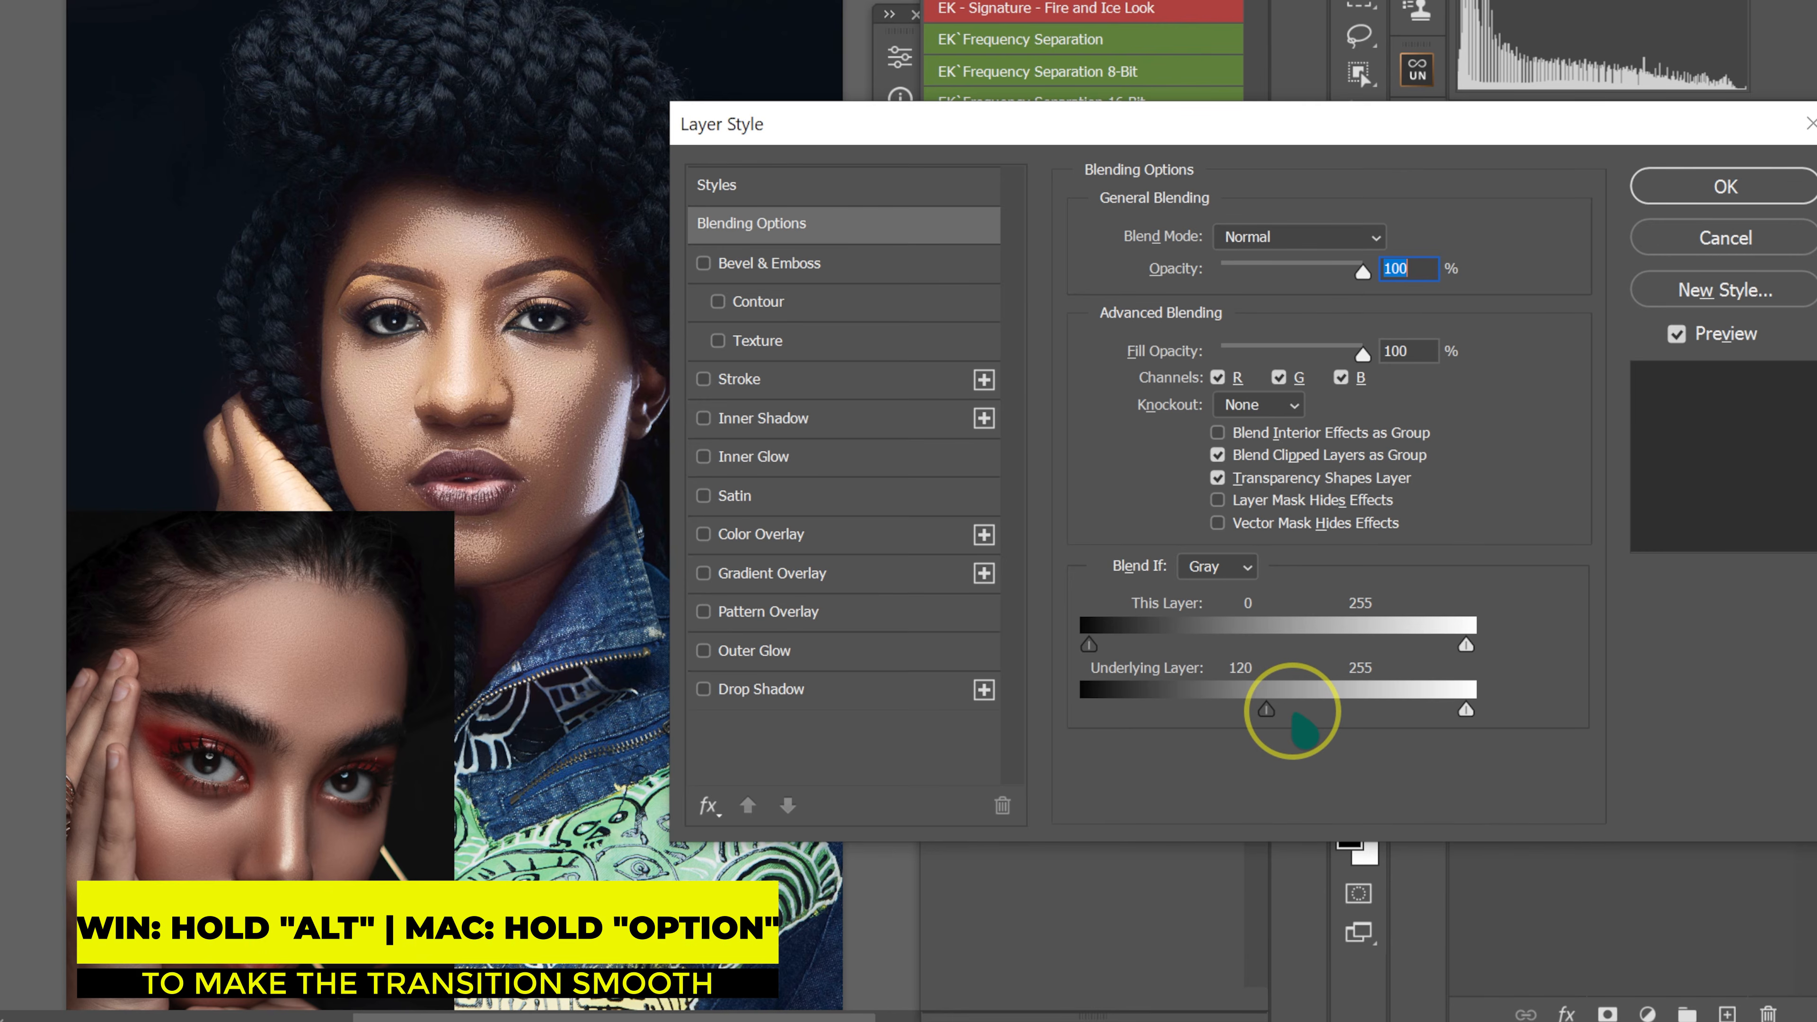
pyautogui.press('alt')
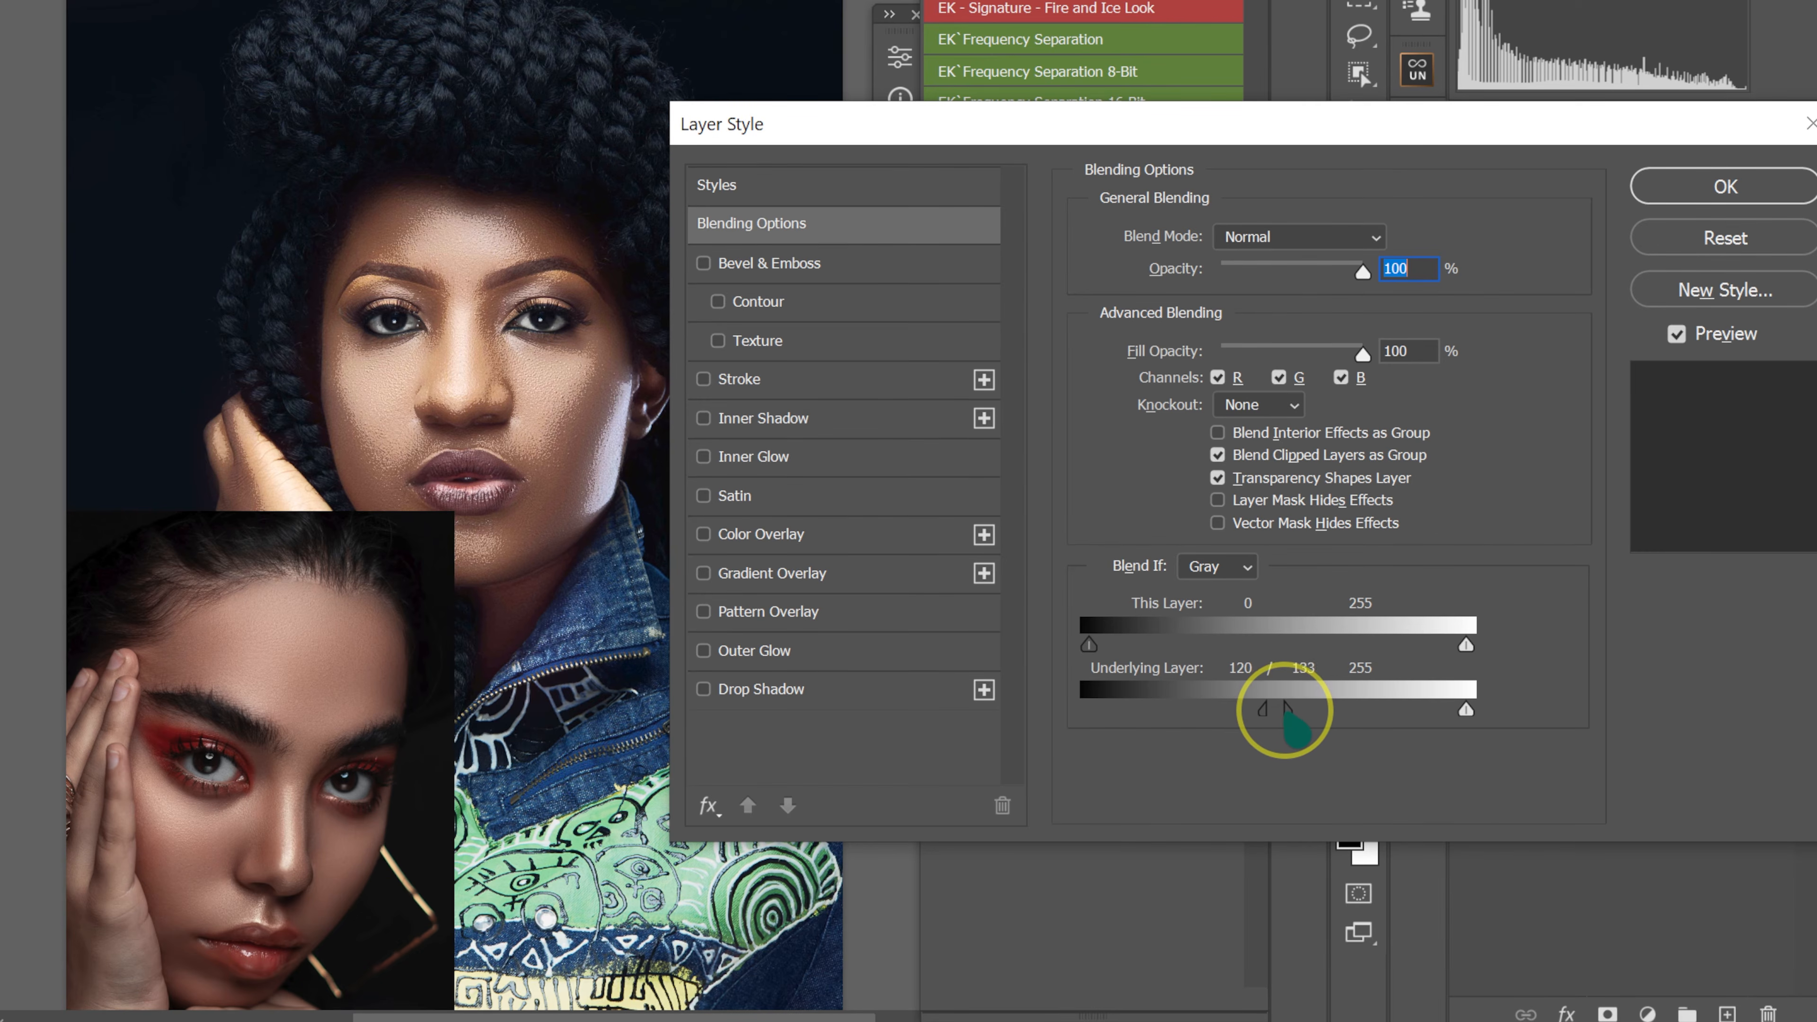
pyautogui.moveTo(1325, 717); pyautogui.dragTo(1465, 725)
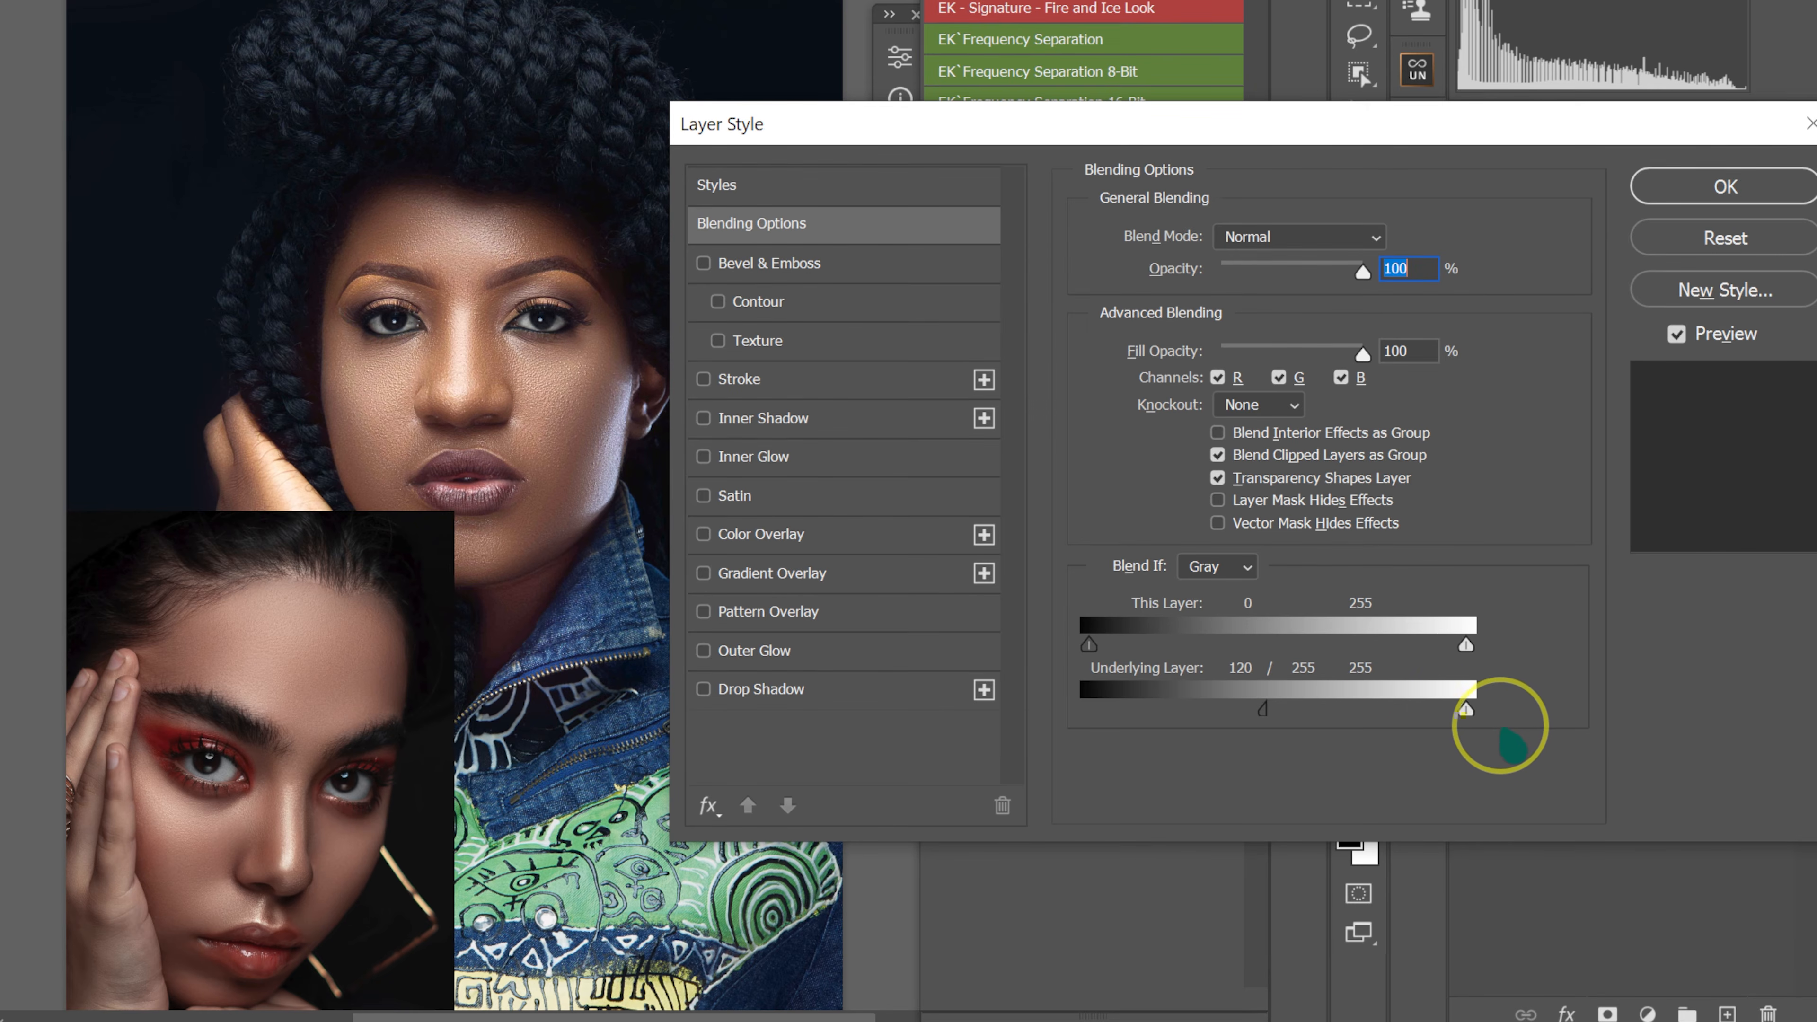
pyautogui.moveTo(1263, 710); pyautogui.dragTo(1284, 713)
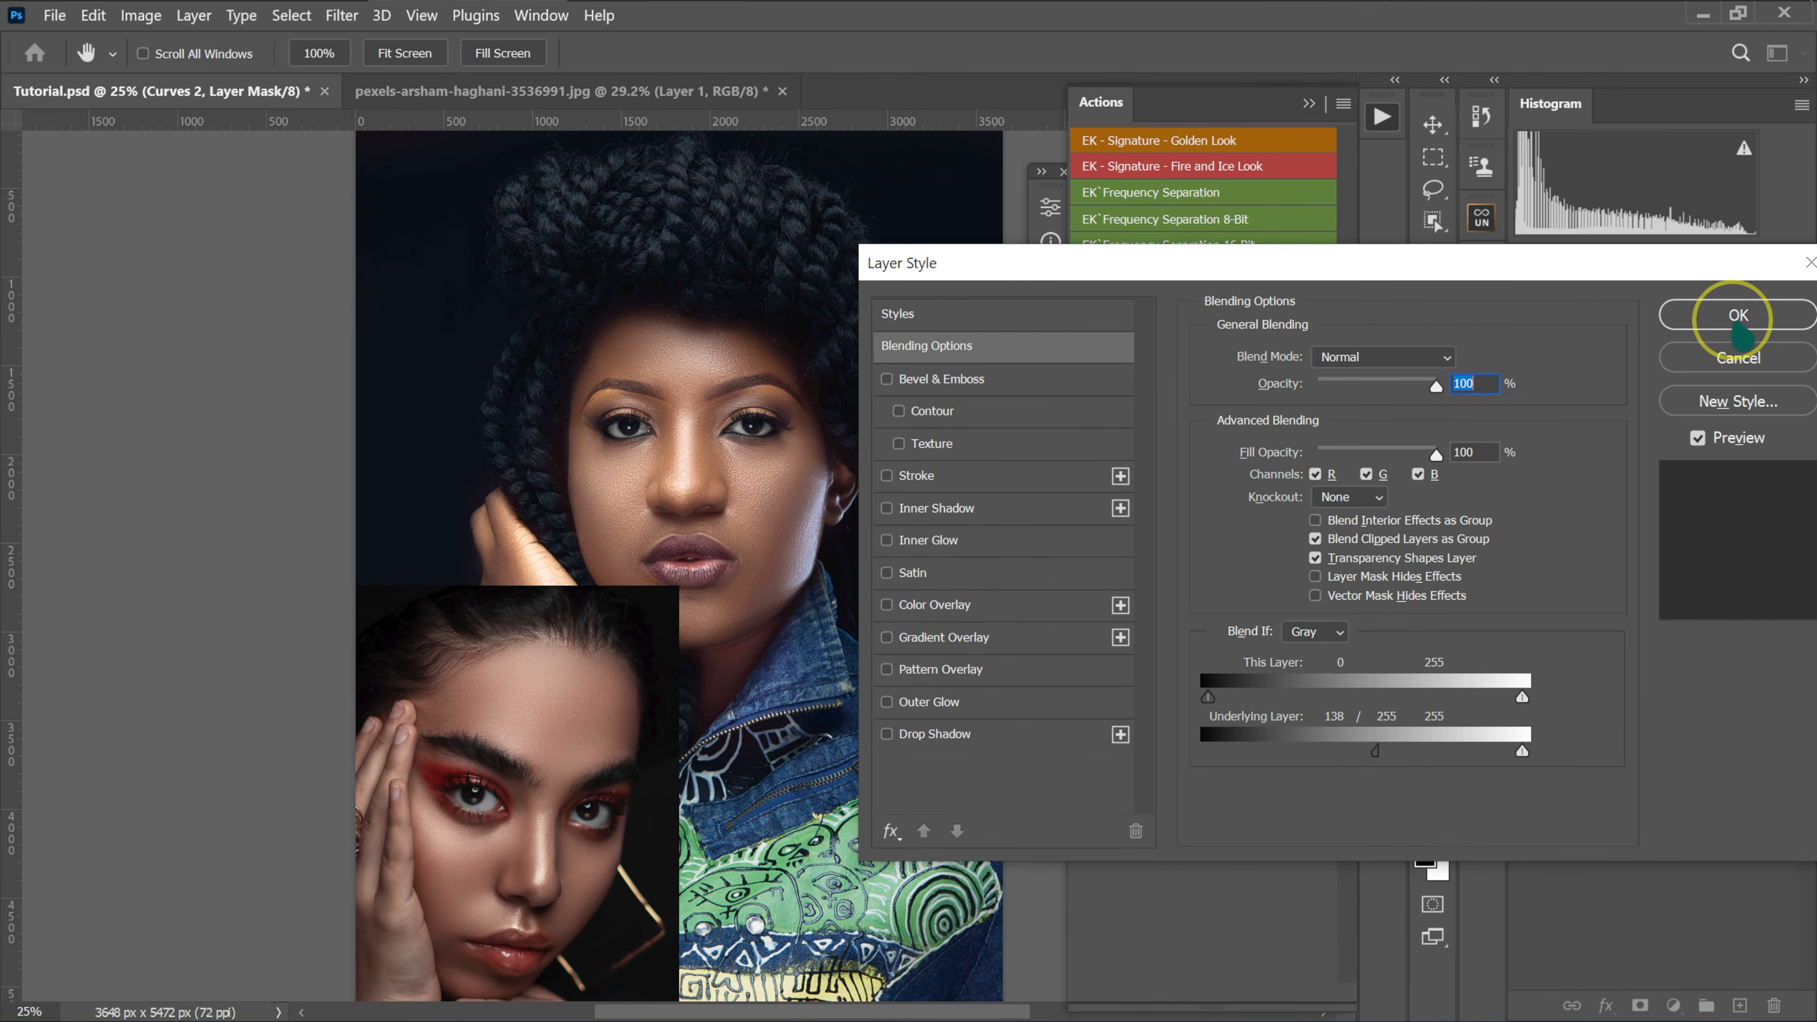
pyautogui.click(1739, 334)
# - Toggle the EK`Image Pop / Glow group's visibility to compare the portrait with and without the glow, including a closer view
pyautogui.click(1527, 692)
pyautogui.click(1526, 691)
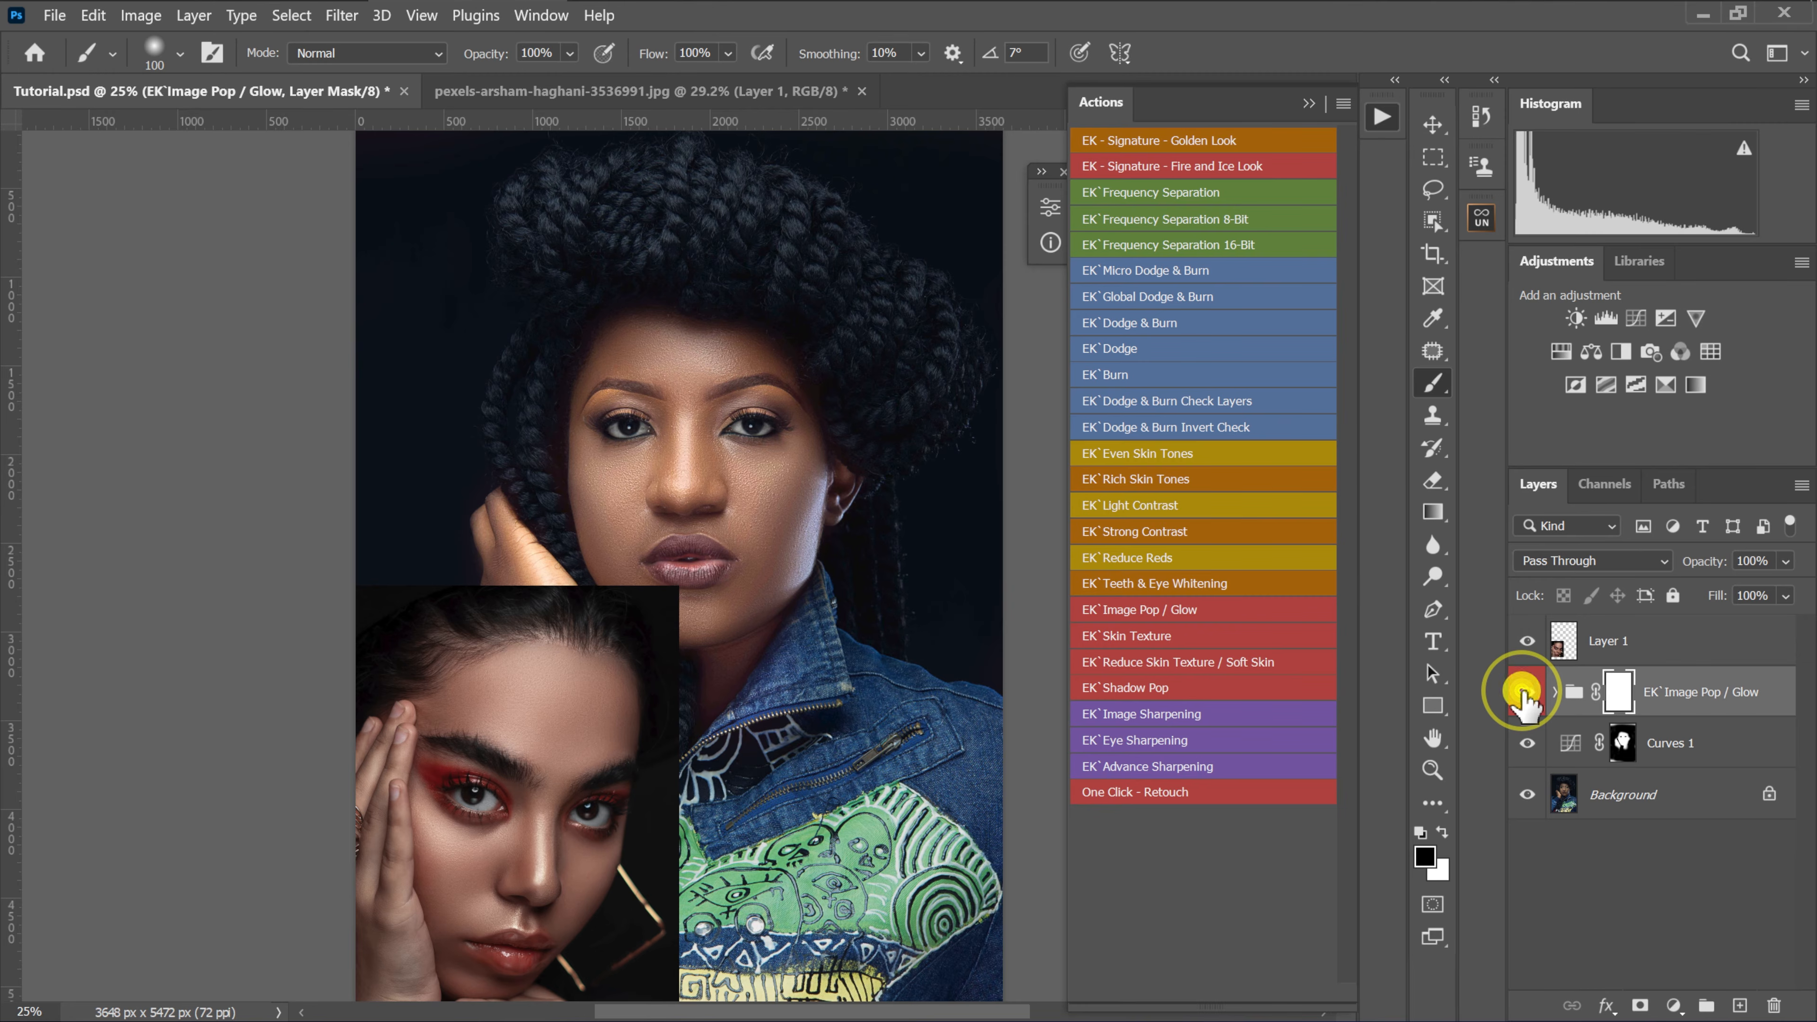
pyautogui.hotkey('ctrl', '+')
pyautogui.scroll(-2, 864, 649)
pyautogui.click(1526, 691)
pyautogui.click(1526, 691)
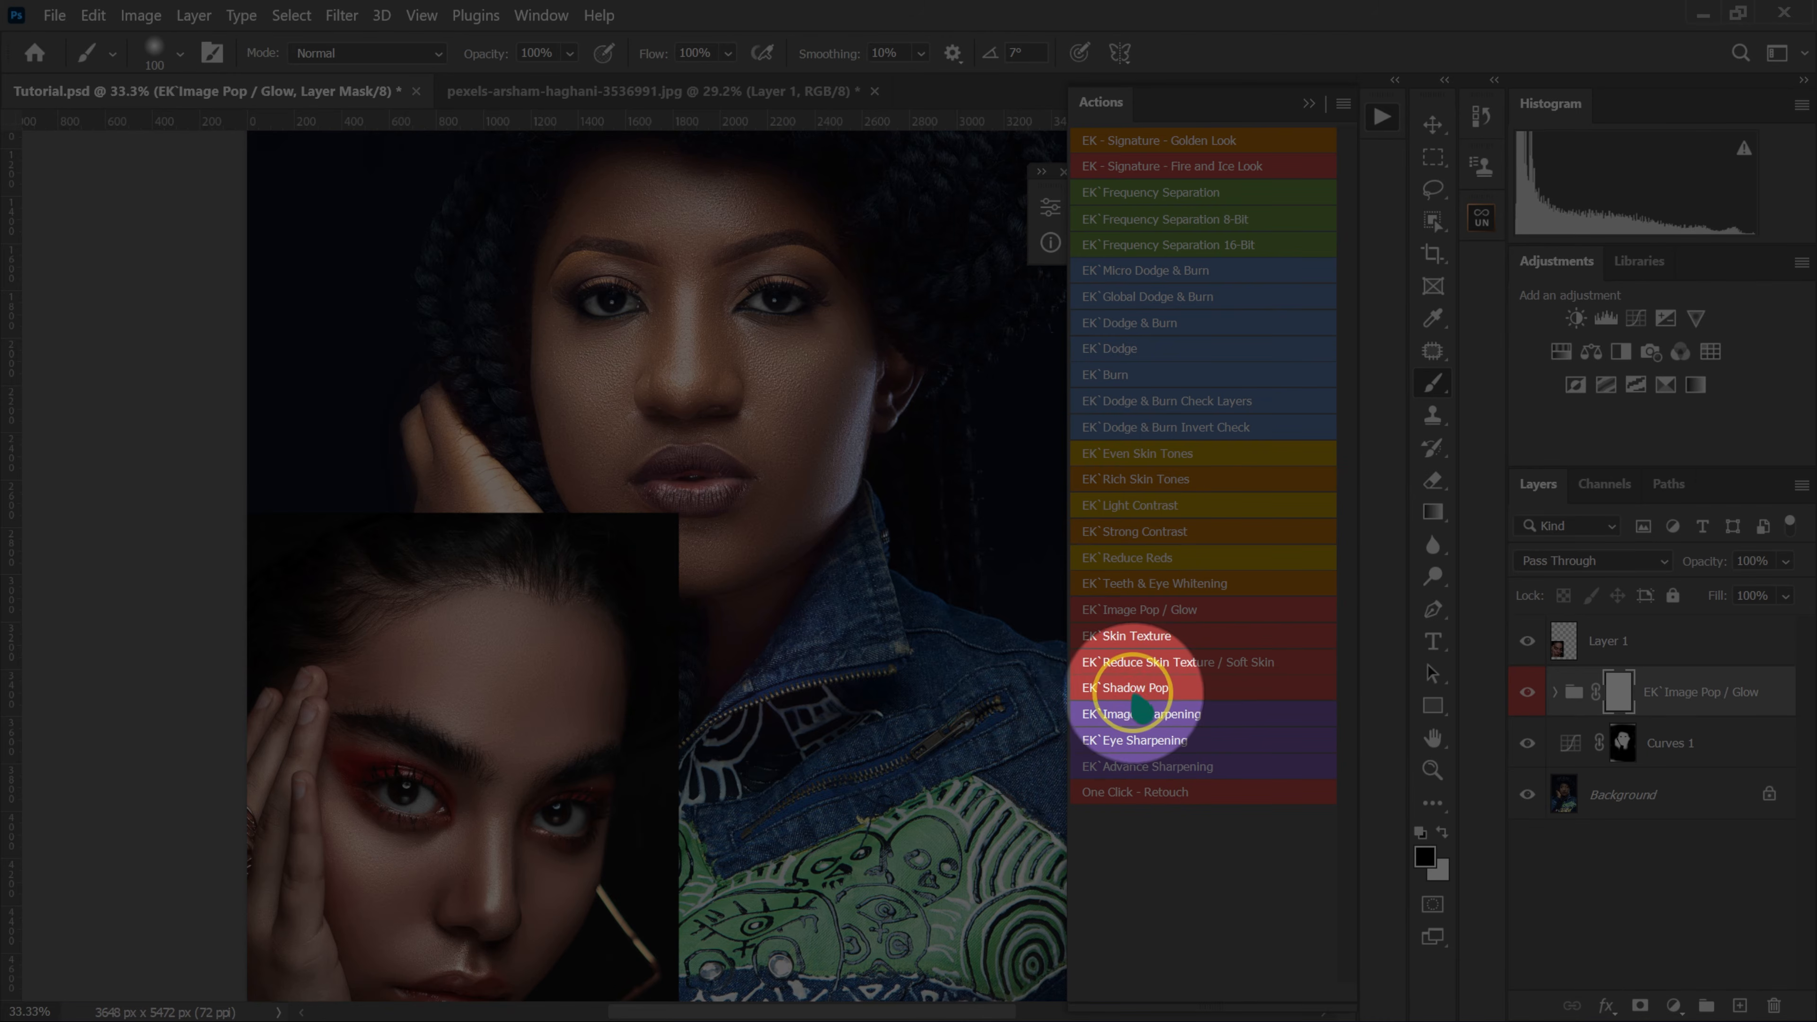
# - Run the EK`Shadow Pop action, setting the white slider of Blend If's Underlying Layer to a split of 0 / 97
pyautogui.click(1134, 689)
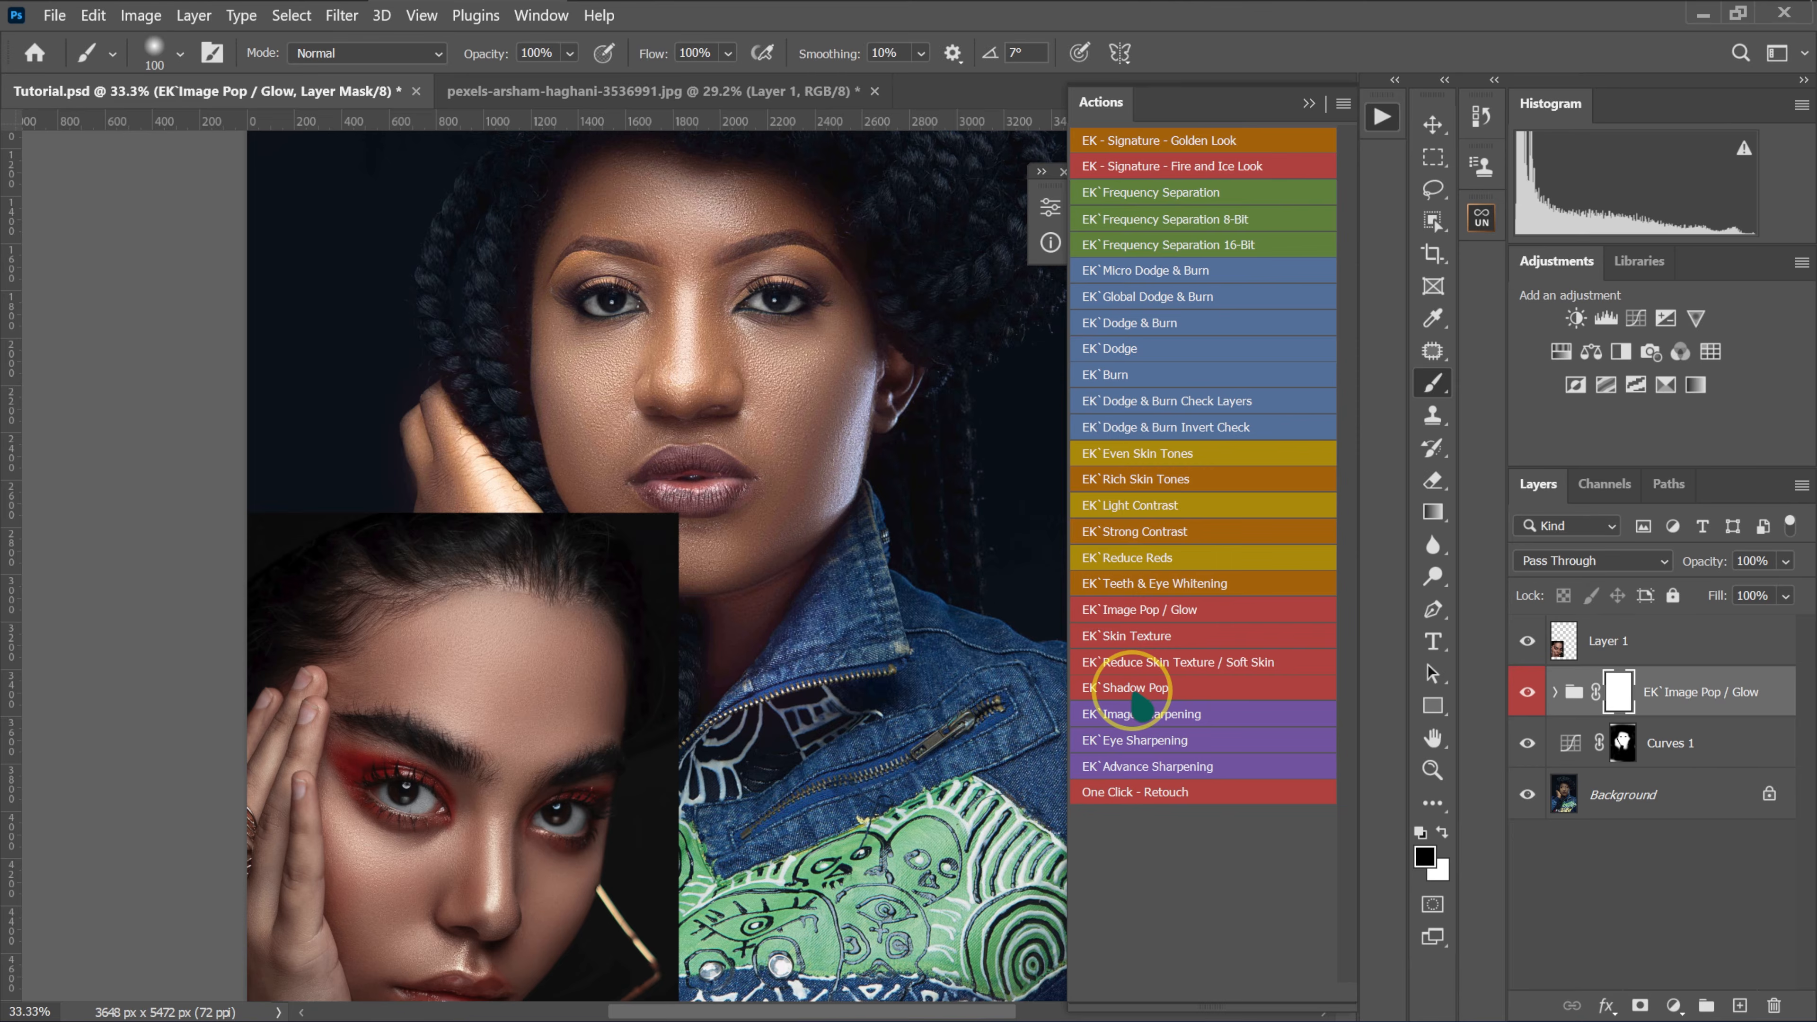
pyautogui.moveTo(730, 133); pyautogui.dragTo(1254, 247)
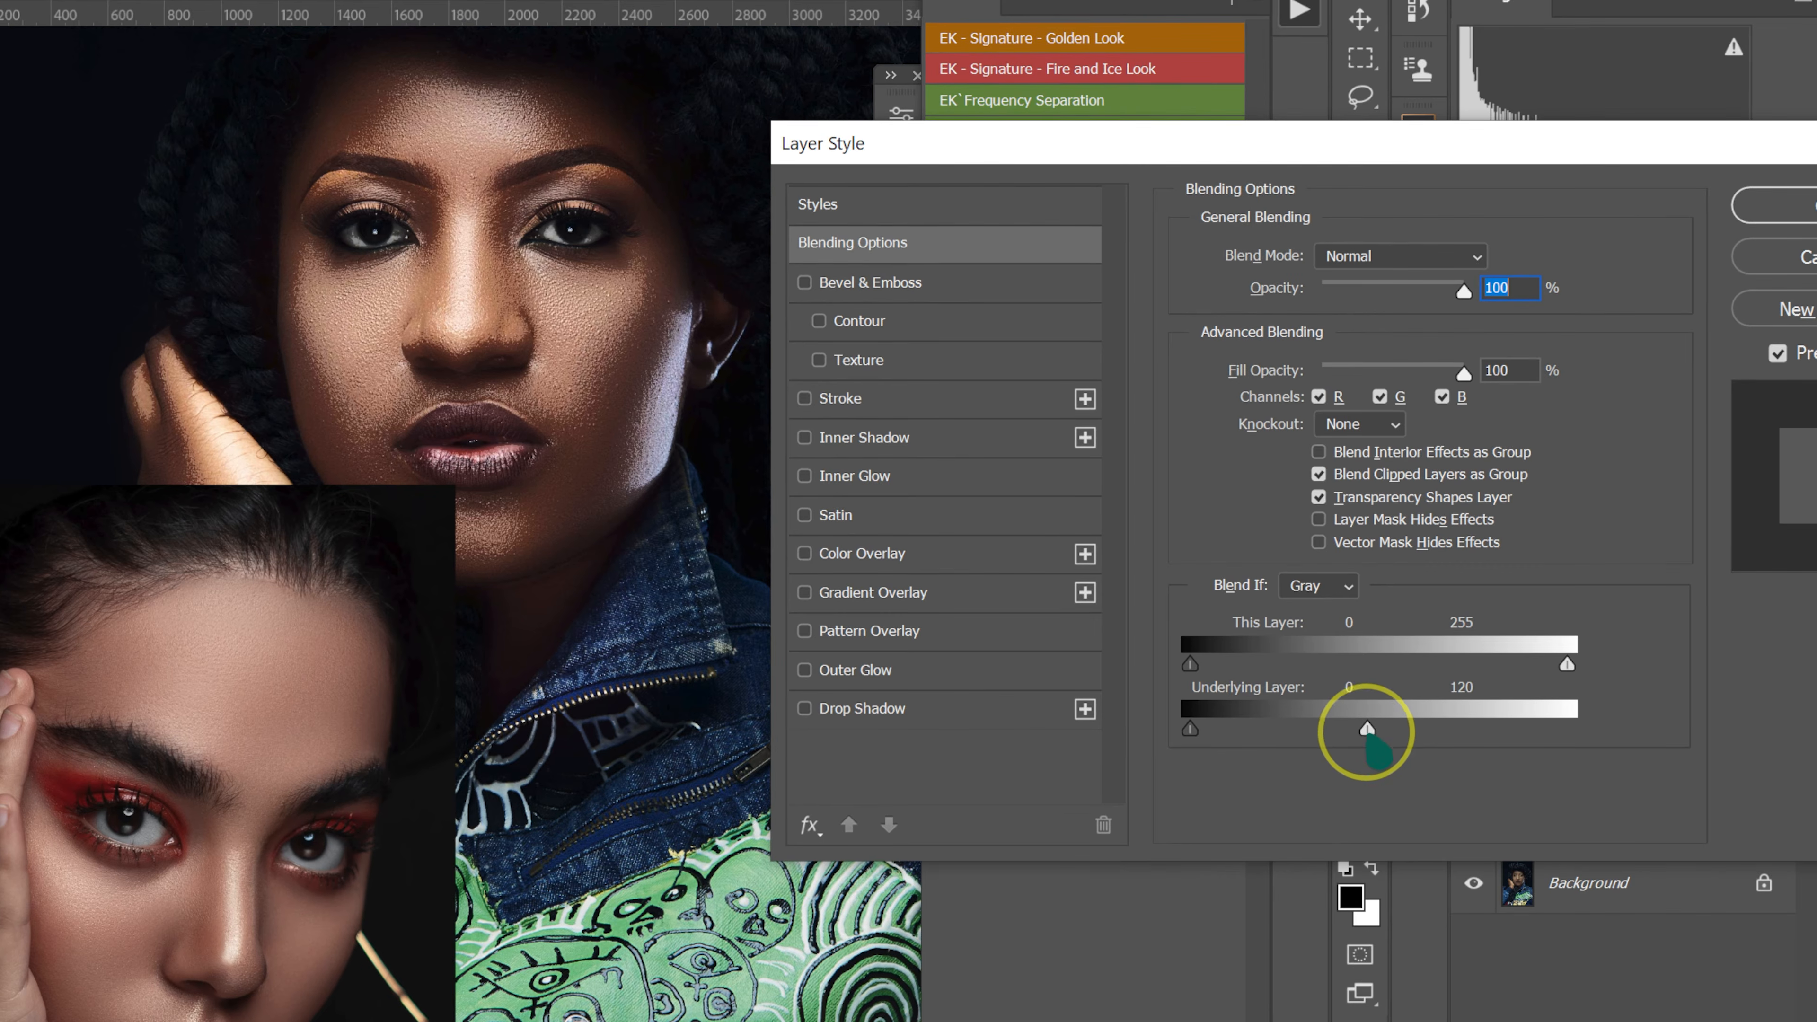
pyautogui.moveTo(1354, 729); pyautogui.dragTo(1333, 728)
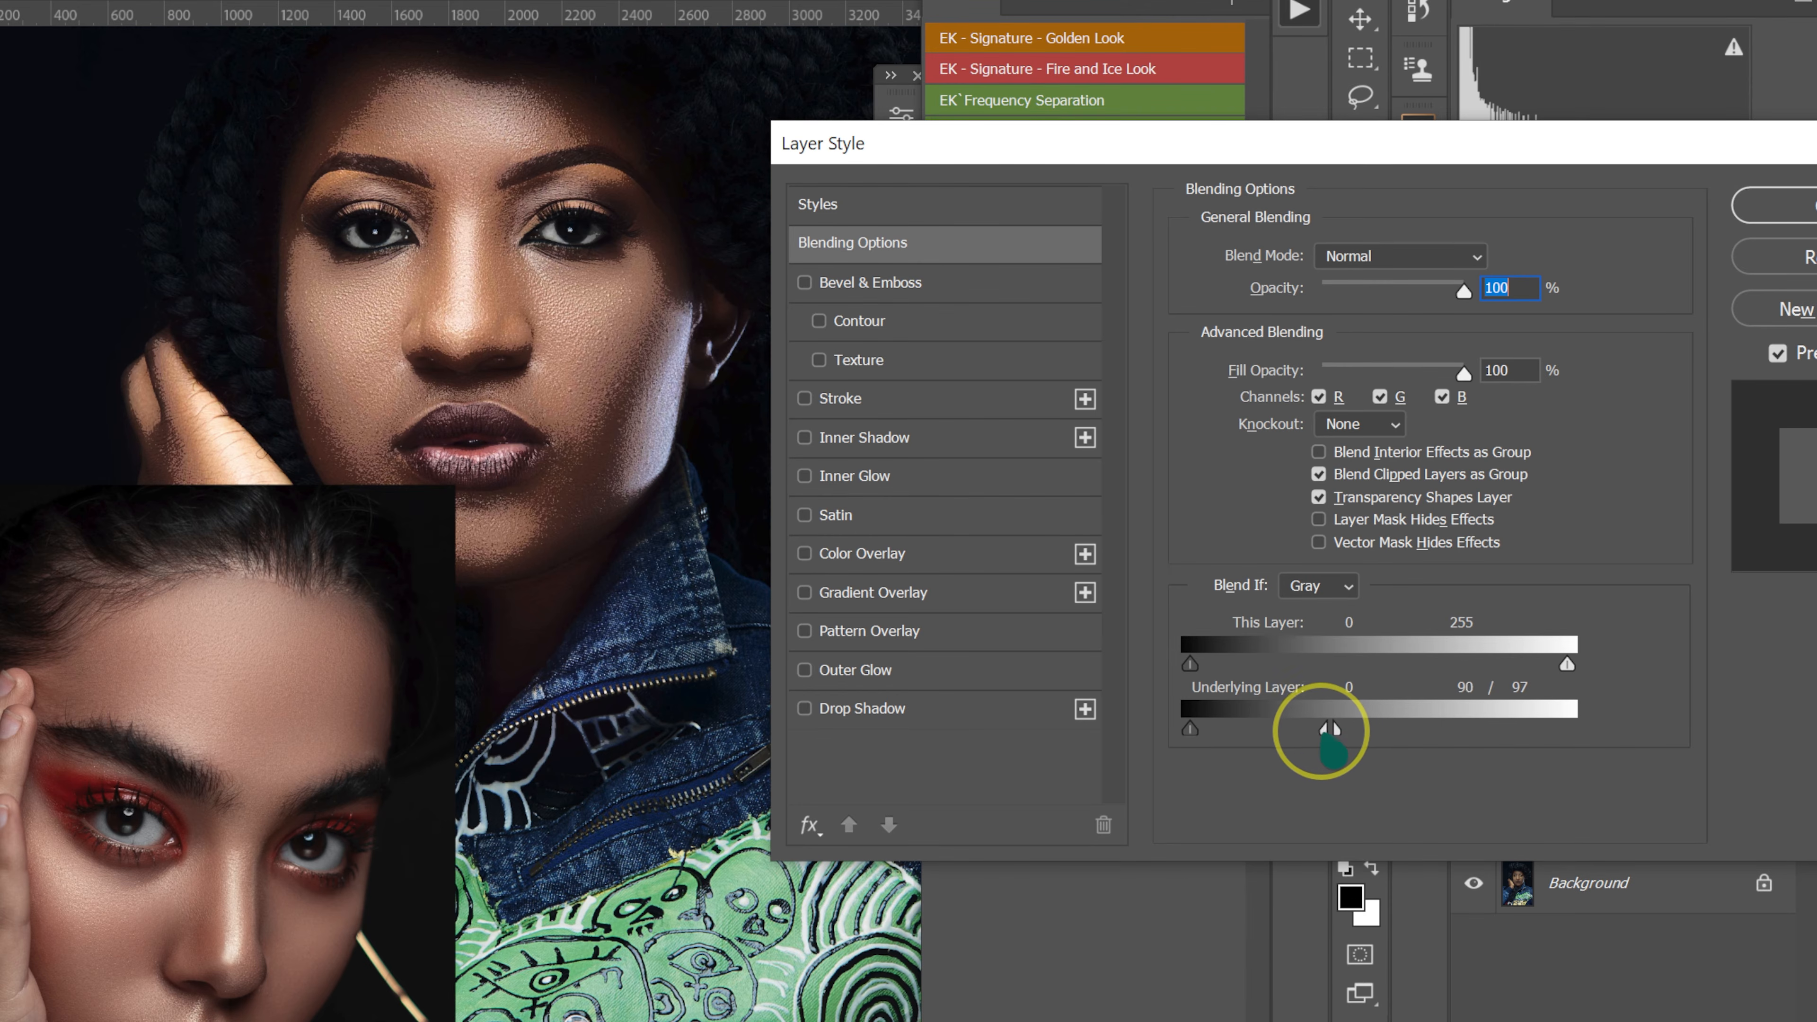
pyautogui.moveTo(1309, 731); pyautogui.dragTo(1147, 723)
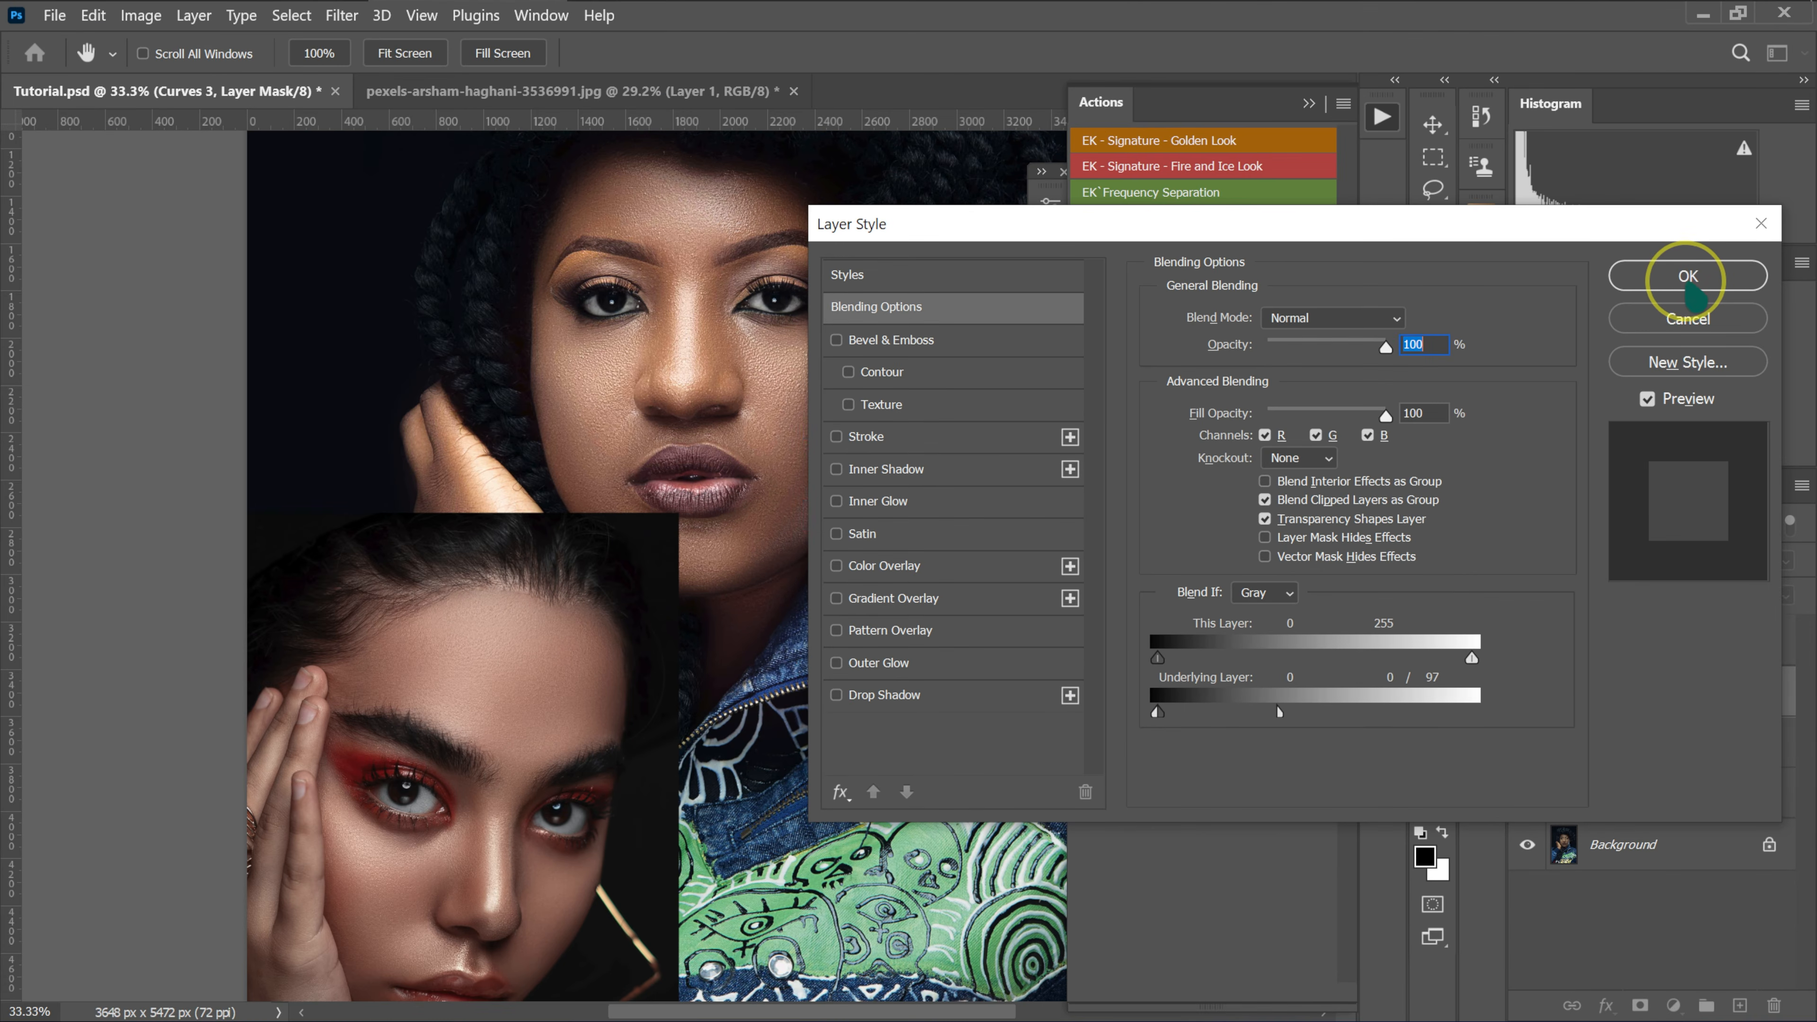
pyautogui.click(1690, 280)
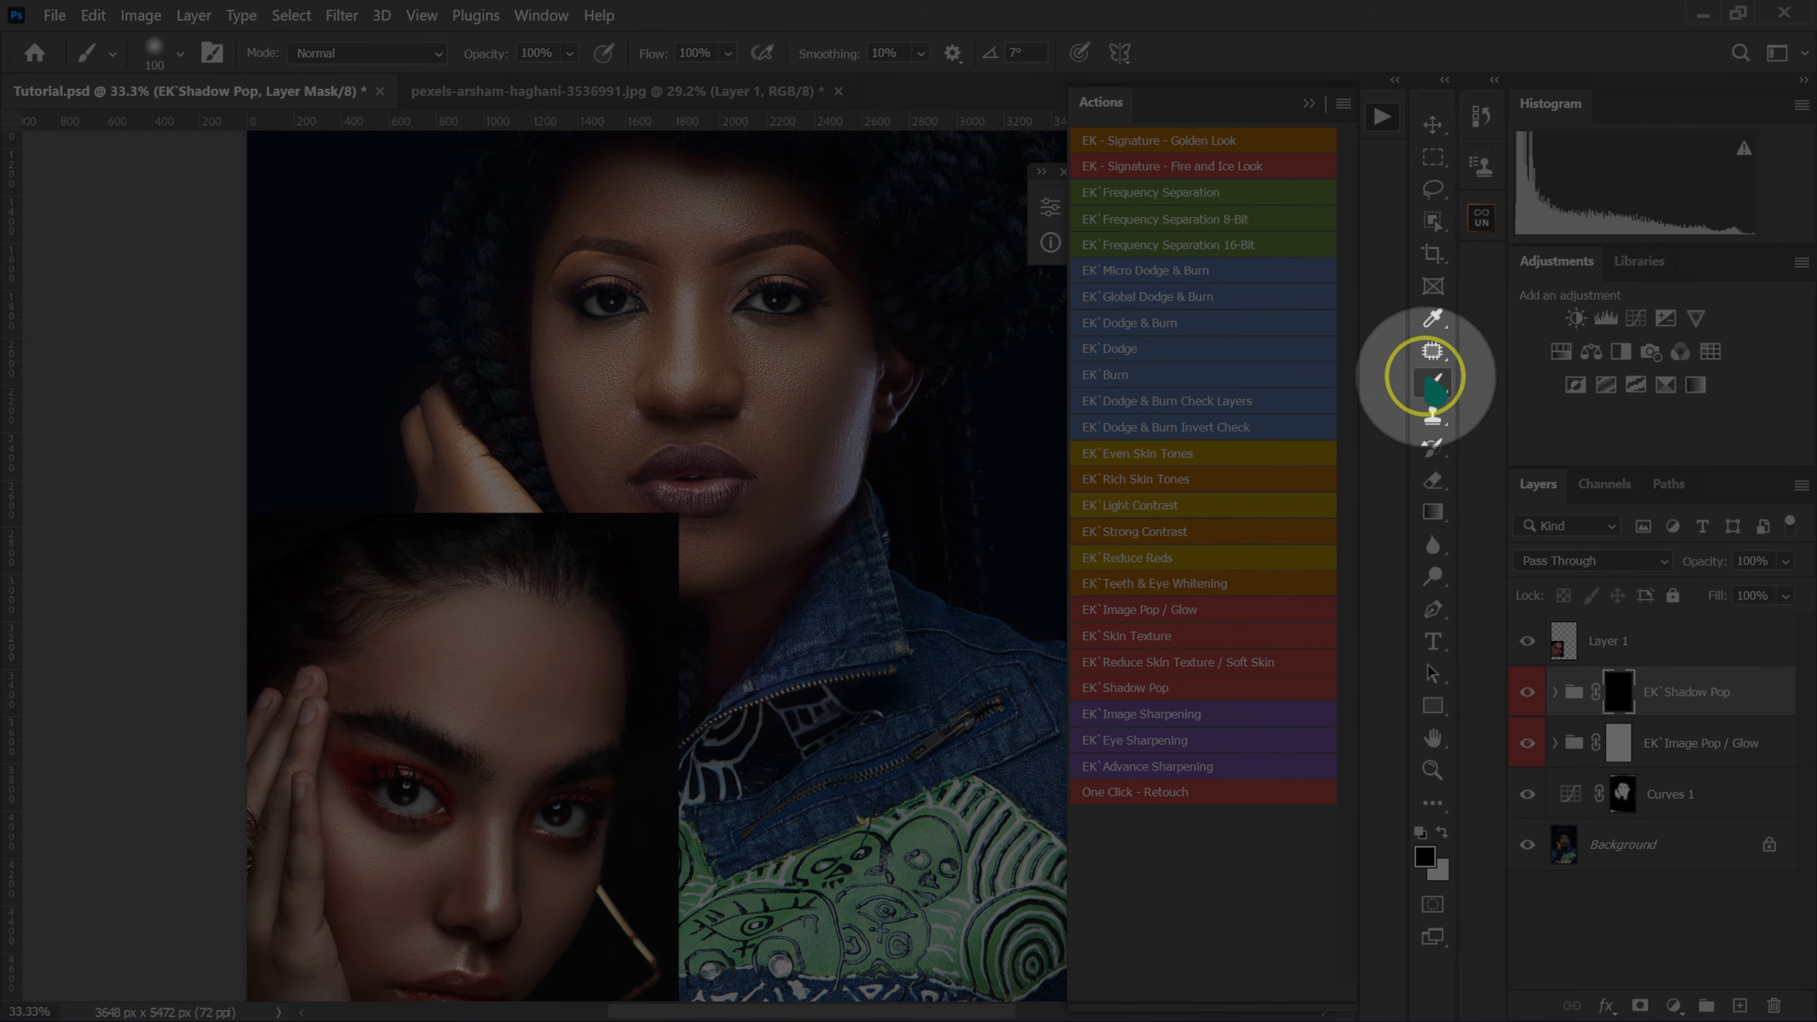
# - Paint white with a soft 600 px brush on the EK`Shadow Pop group's mask over the cheek, forehead and jaw
pyautogui.rightClick(1432, 383)
pyautogui.click(1504, 384)
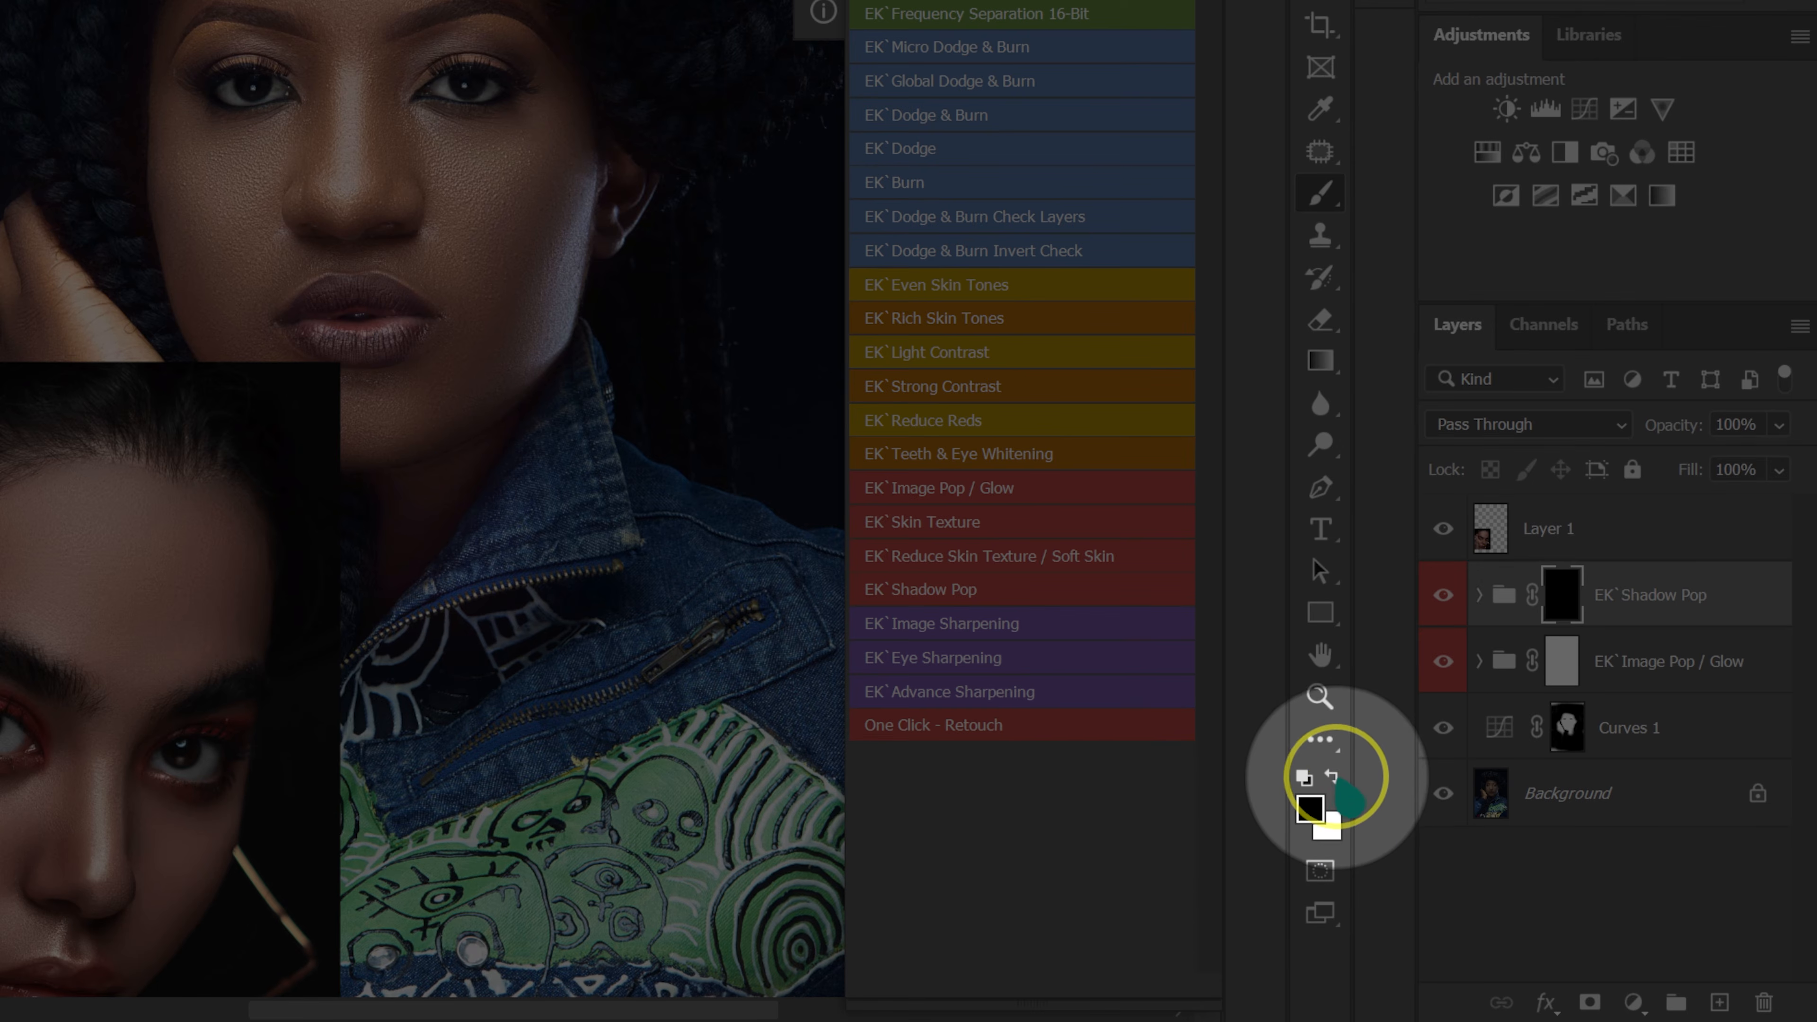
pyautogui.click(1332, 778)
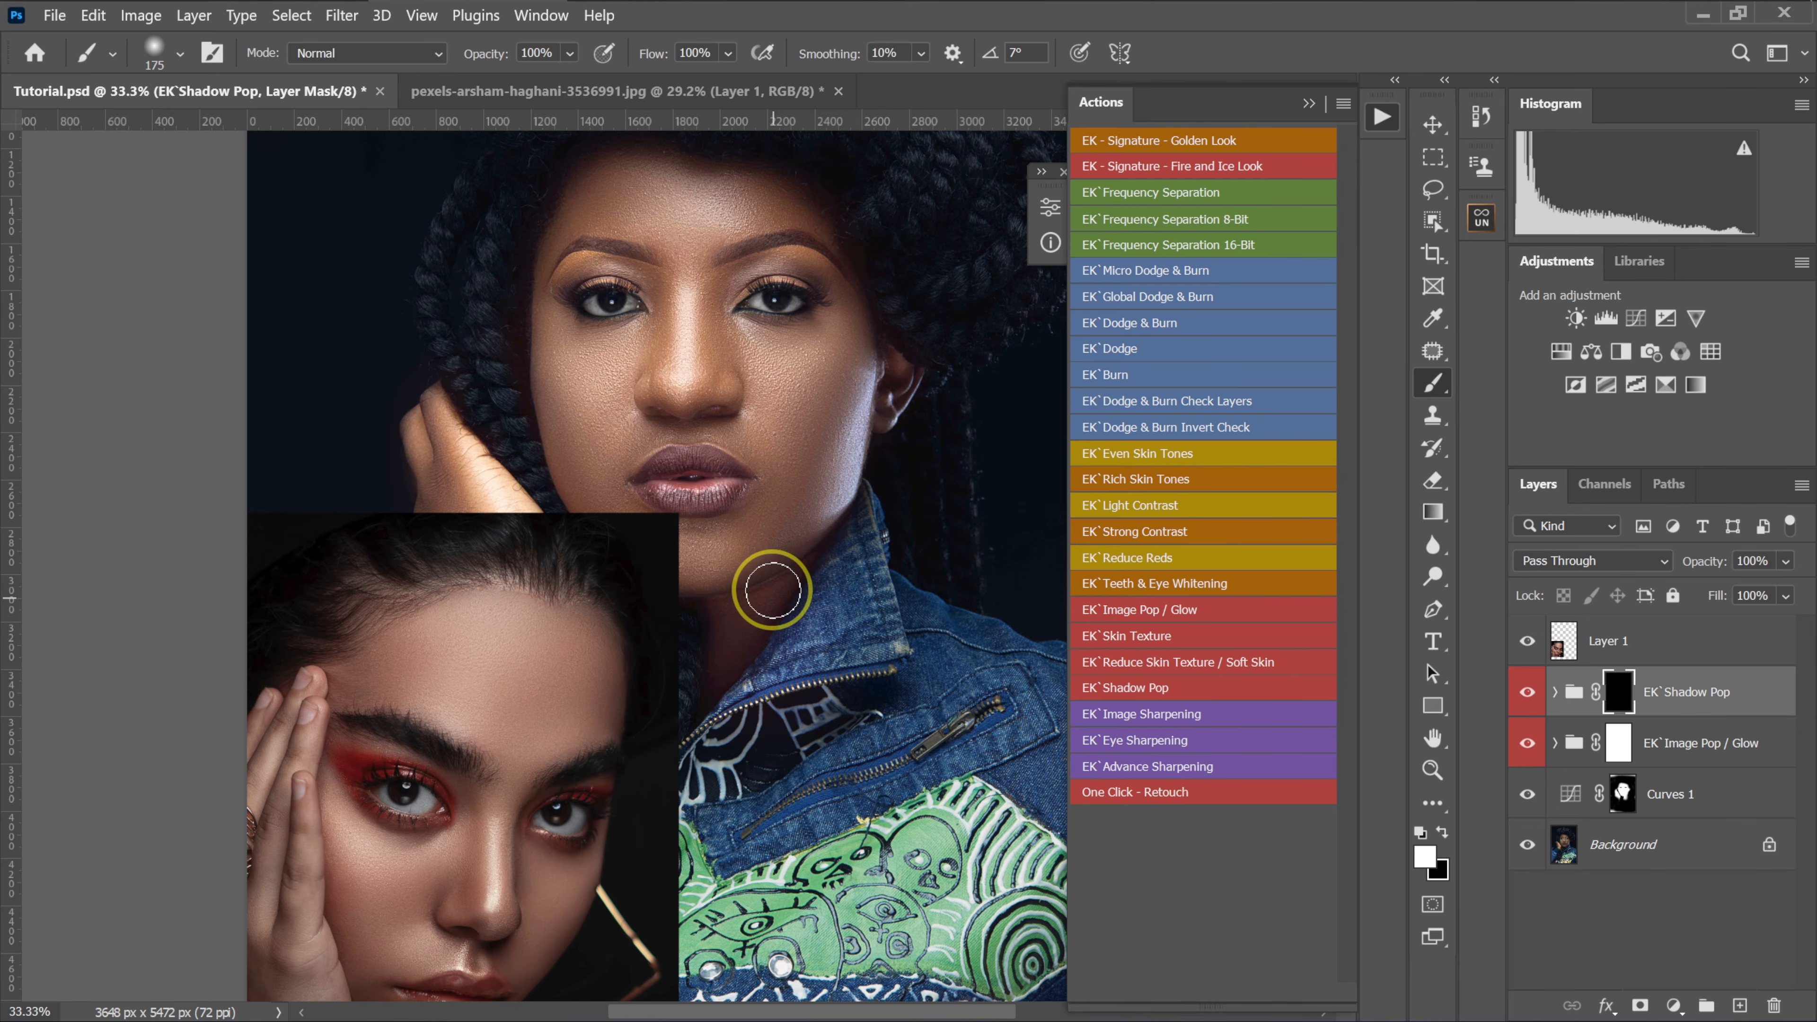
pyautogui.press(']')
pyautogui.press(']')
pyautogui.press(']')
pyautogui.press(']')
pyautogui.press(']')
pyautogui.press(']')
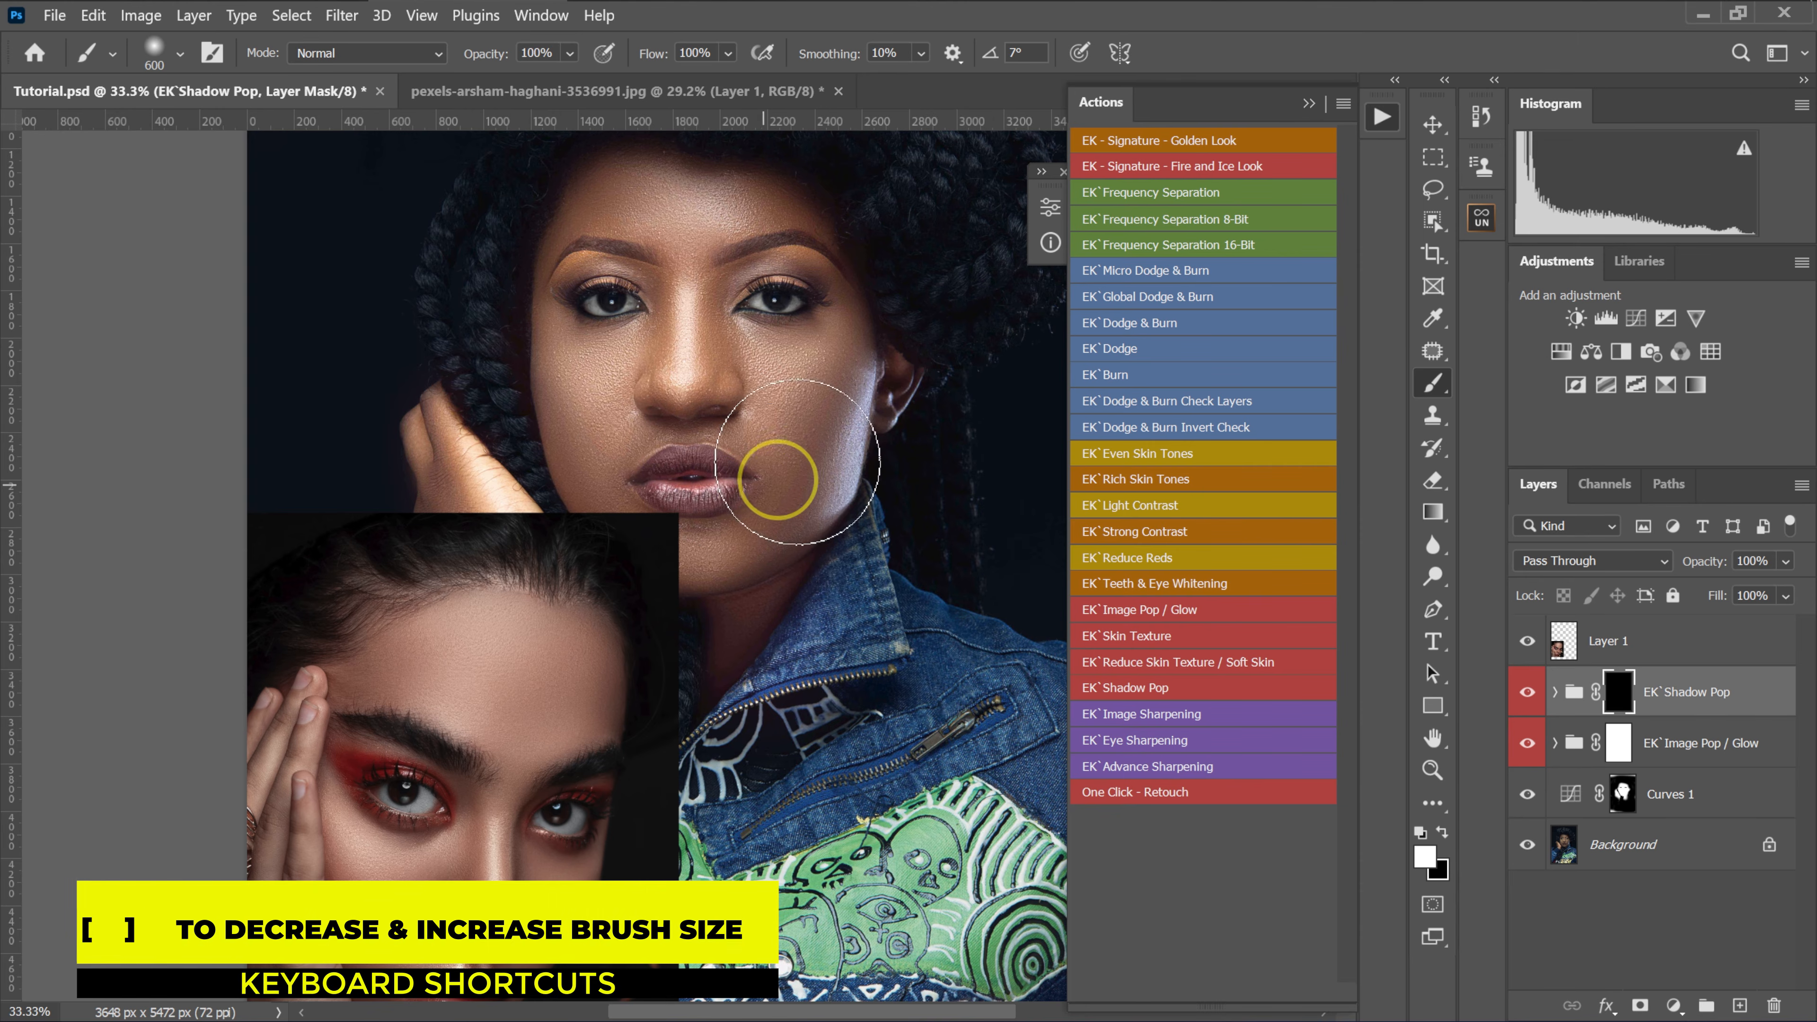
pyautogui.moveTo(840, 357); pyautogui.dragTo(782, 507)
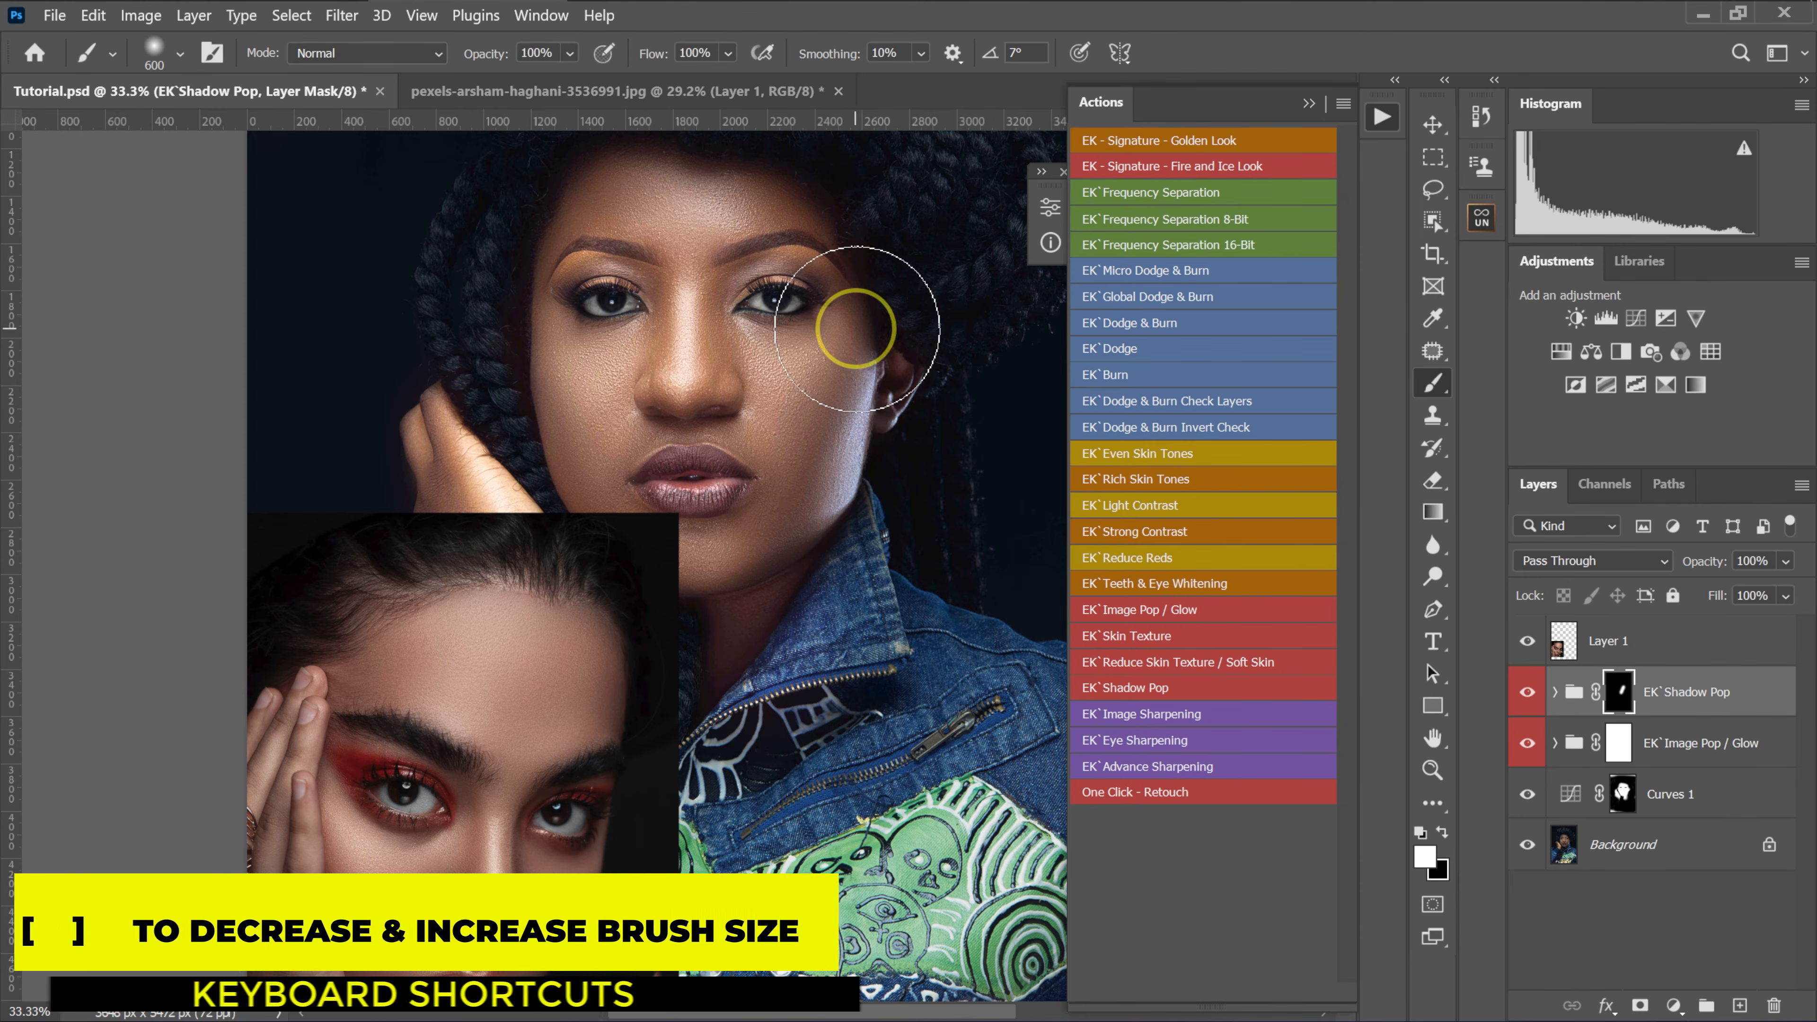
pyautogui.moveTo(857, 329); pyautogui.dragTo(799, 267)
pyautogui.moveTo(597, 175); pyautogui.dragTo(590, 235)
pyautogui.moveTo(557, 494)
pyautogui.mouseDown()
pyautogui.moveTo(634, 568)
pyautogui.moveTo(730, 570)
pyautogui.mouseUp()
# - Paint the nose and the area around it into the EK`Shadow Pop mask with a smaller 250 px brush
pyautogui.press('[')
pyautogui.moveTo(651, 330); pyautogui.dragTo(656, 307)
pyautogui.moveTo(731, 354)
pyautogui.mouseDown()
pyautogui.moveTo(744, 436)
pyautogui.moveTo(643, 453)
pyautogui.mouseUp()
pyautogui.moveTo(713, 320); pyautogui.dragTo(703, 401)
# - Reduce the EK`Shadow Pop group's opacity to 30% and compare the portrait with the group off and on
pyautogui.click(1527, 692)
pyautogui.click(1525, 691)
pyautogui.click(1525, 692)
pyautogui.click(1524, 693)
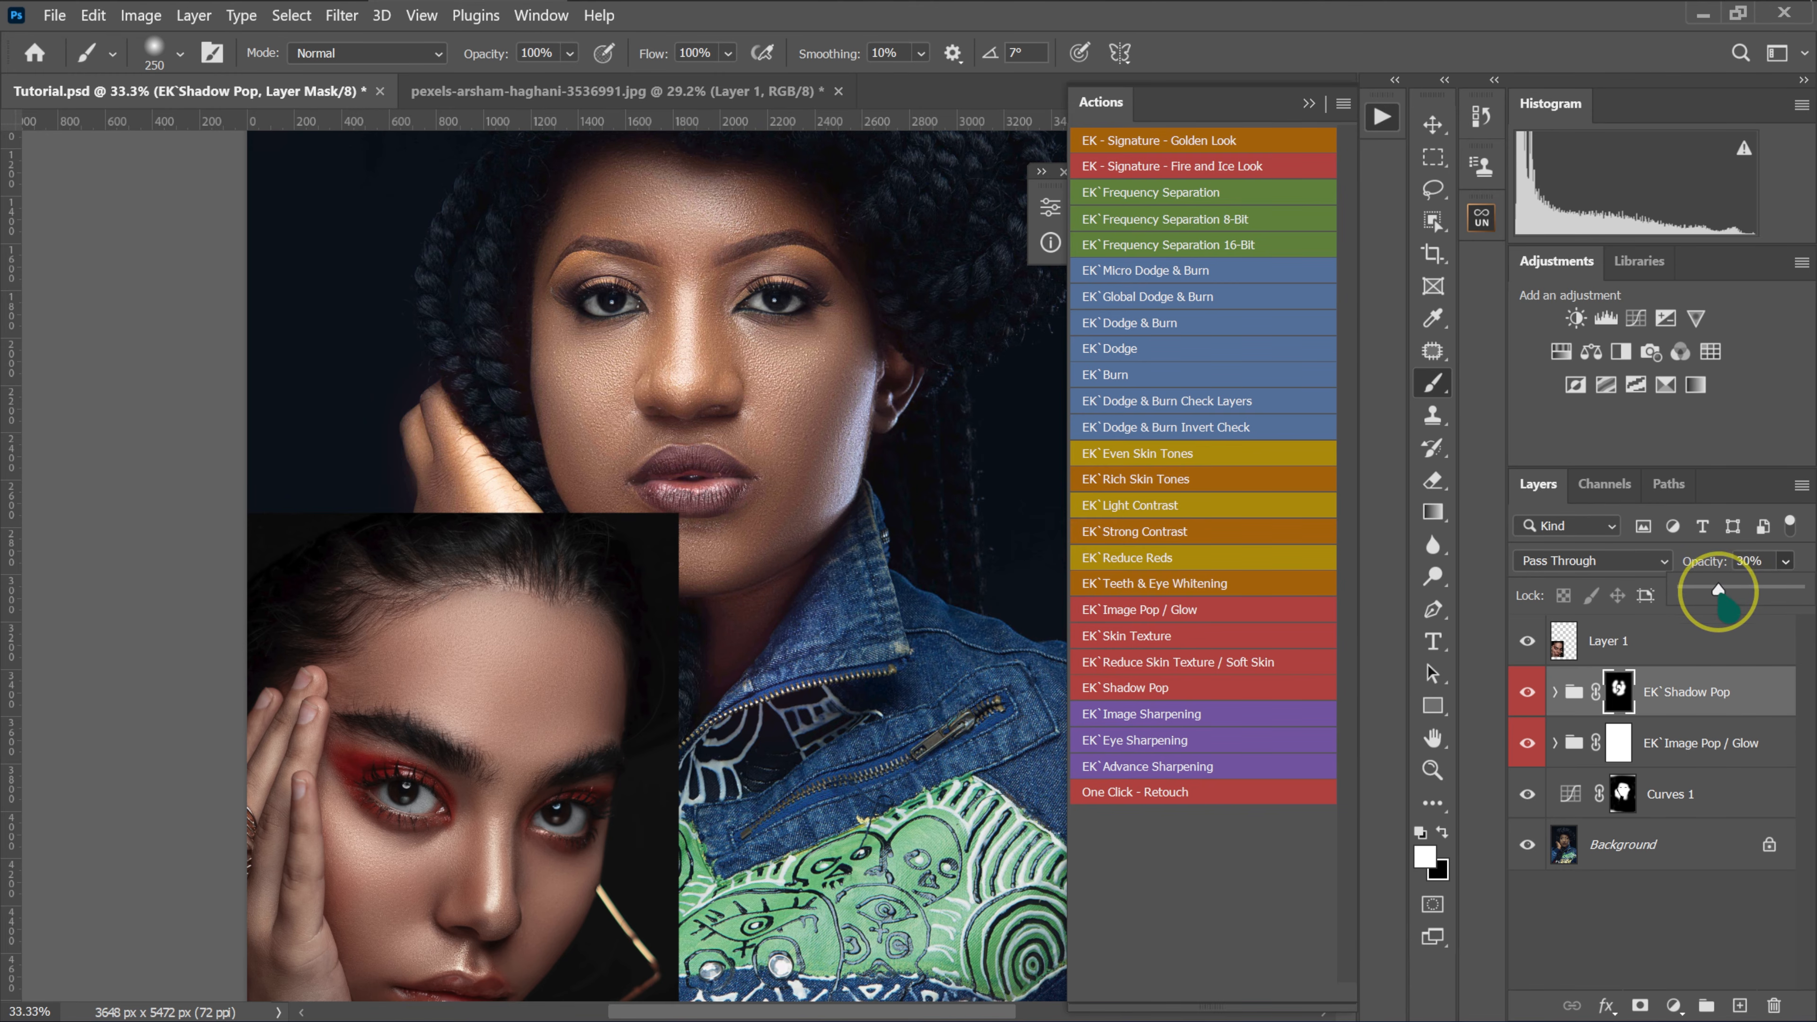
pyautogui.click(1524, 692)
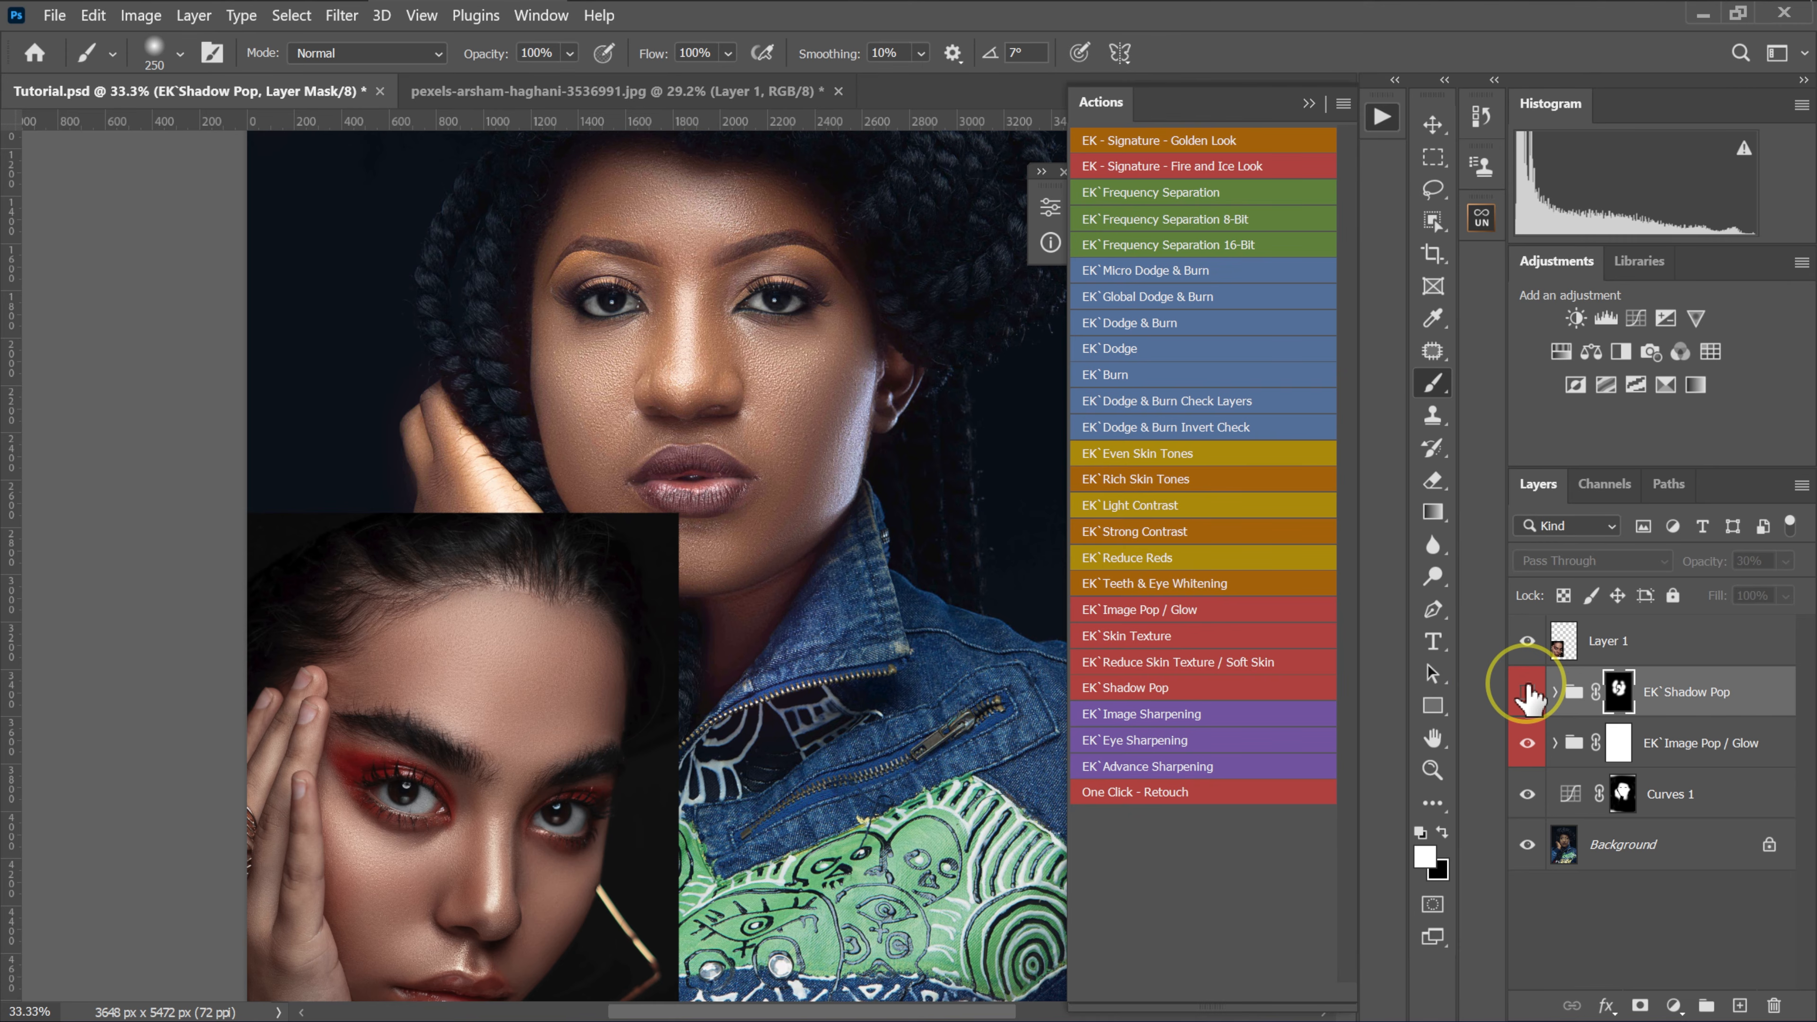
pyautogui.click(1526, 693)
pyautogui.click(1526, 693)
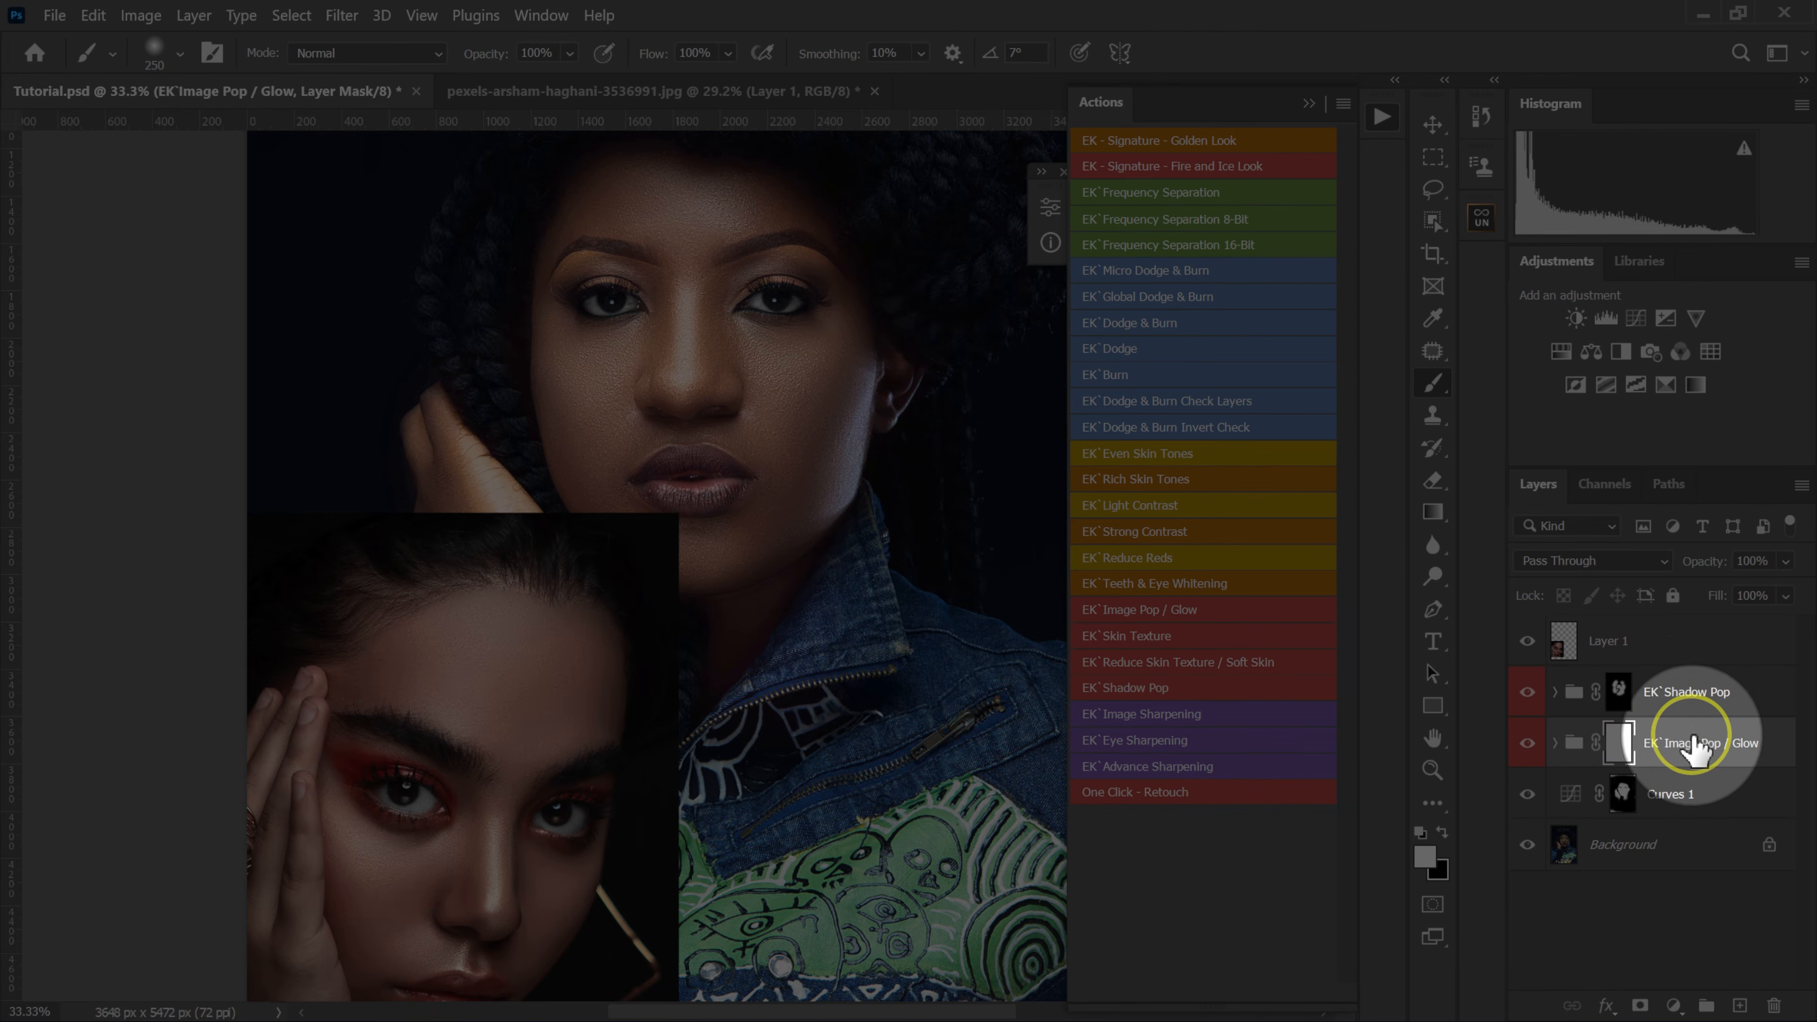
pyautogui.click(1681, 745)
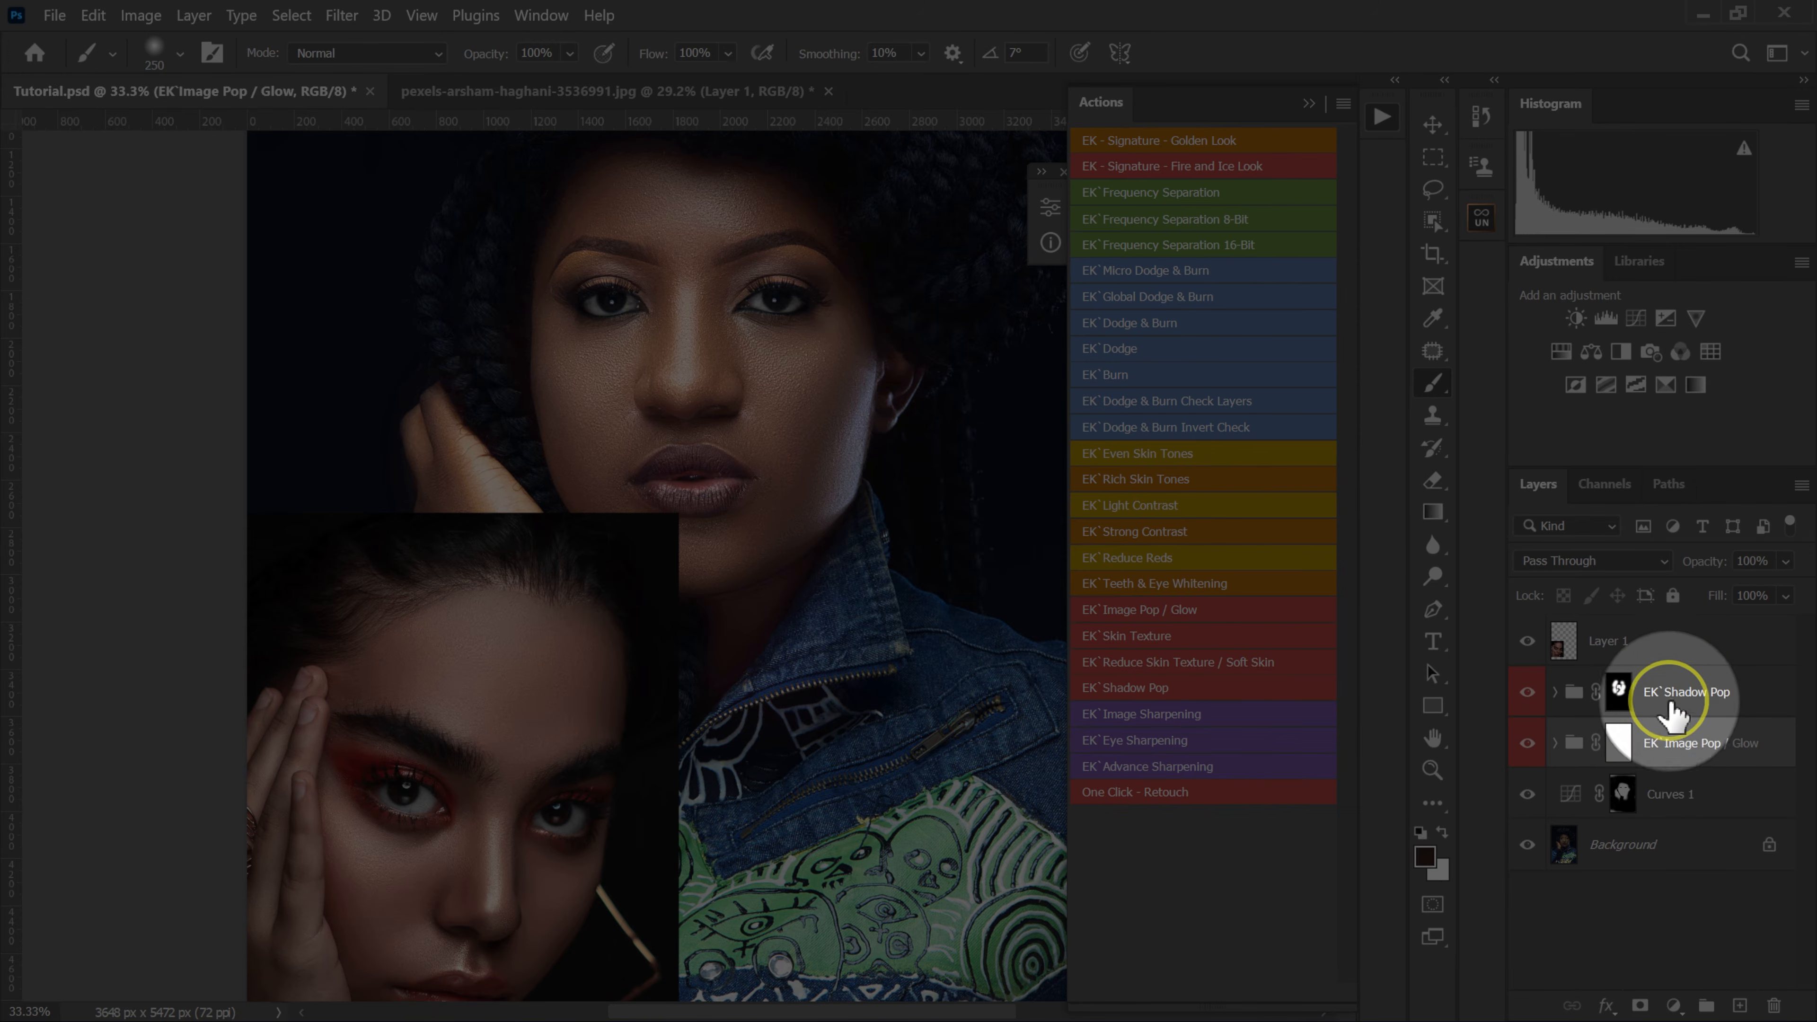
pyautogui.click(1678, 691)
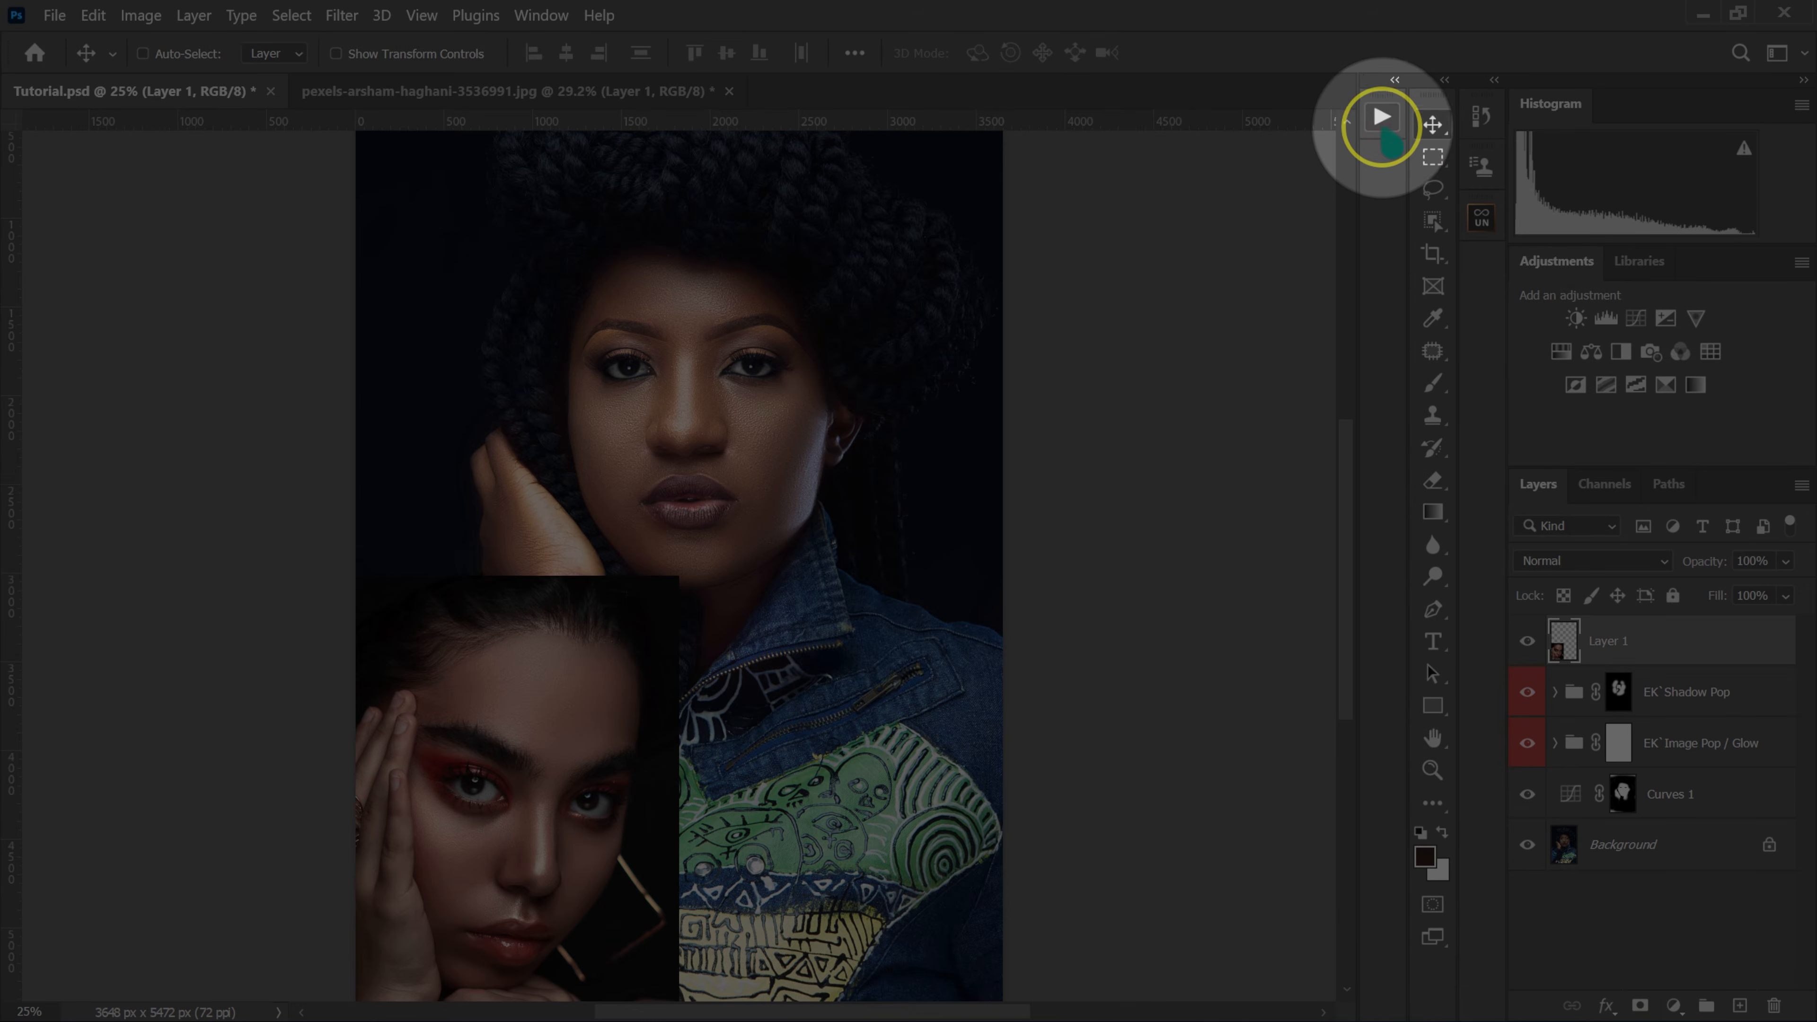
# - Run the EK`Teeth & Eye Whitening action and paint white over both eyes on its mask with a 90 px brush
pyautogui.click(1381, 116)
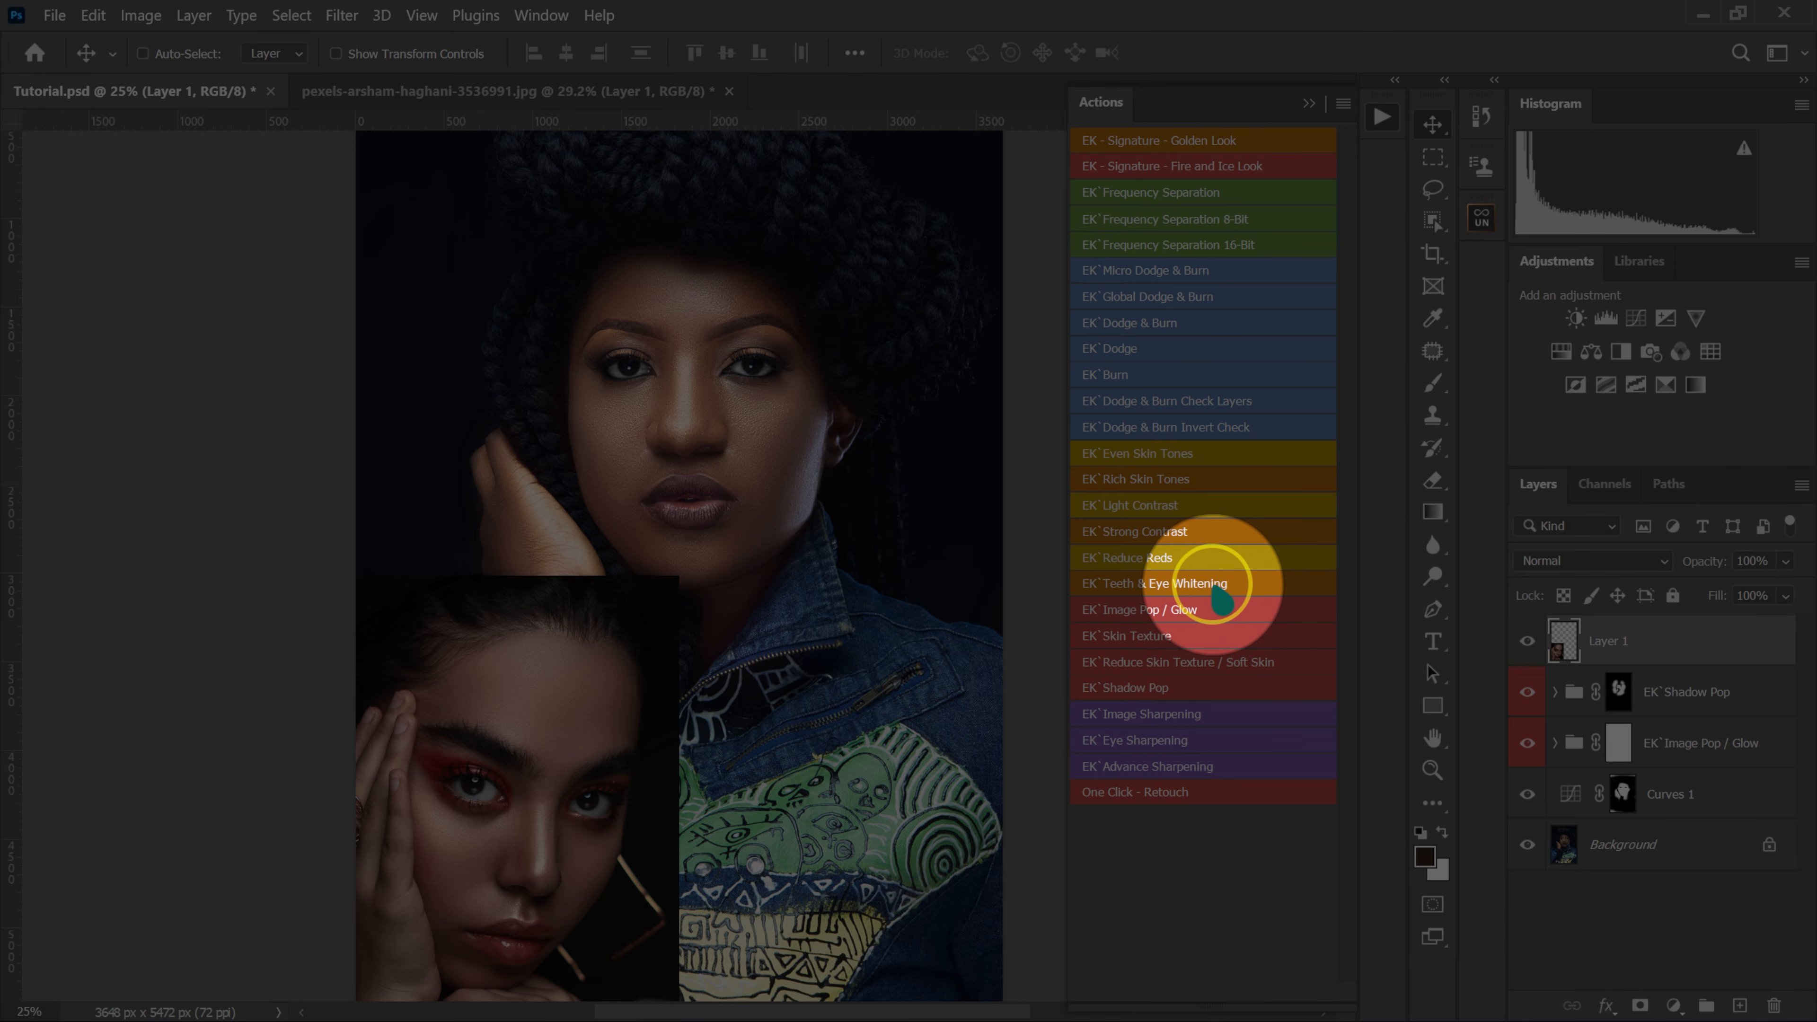
pyautogui.click(1220, 594)
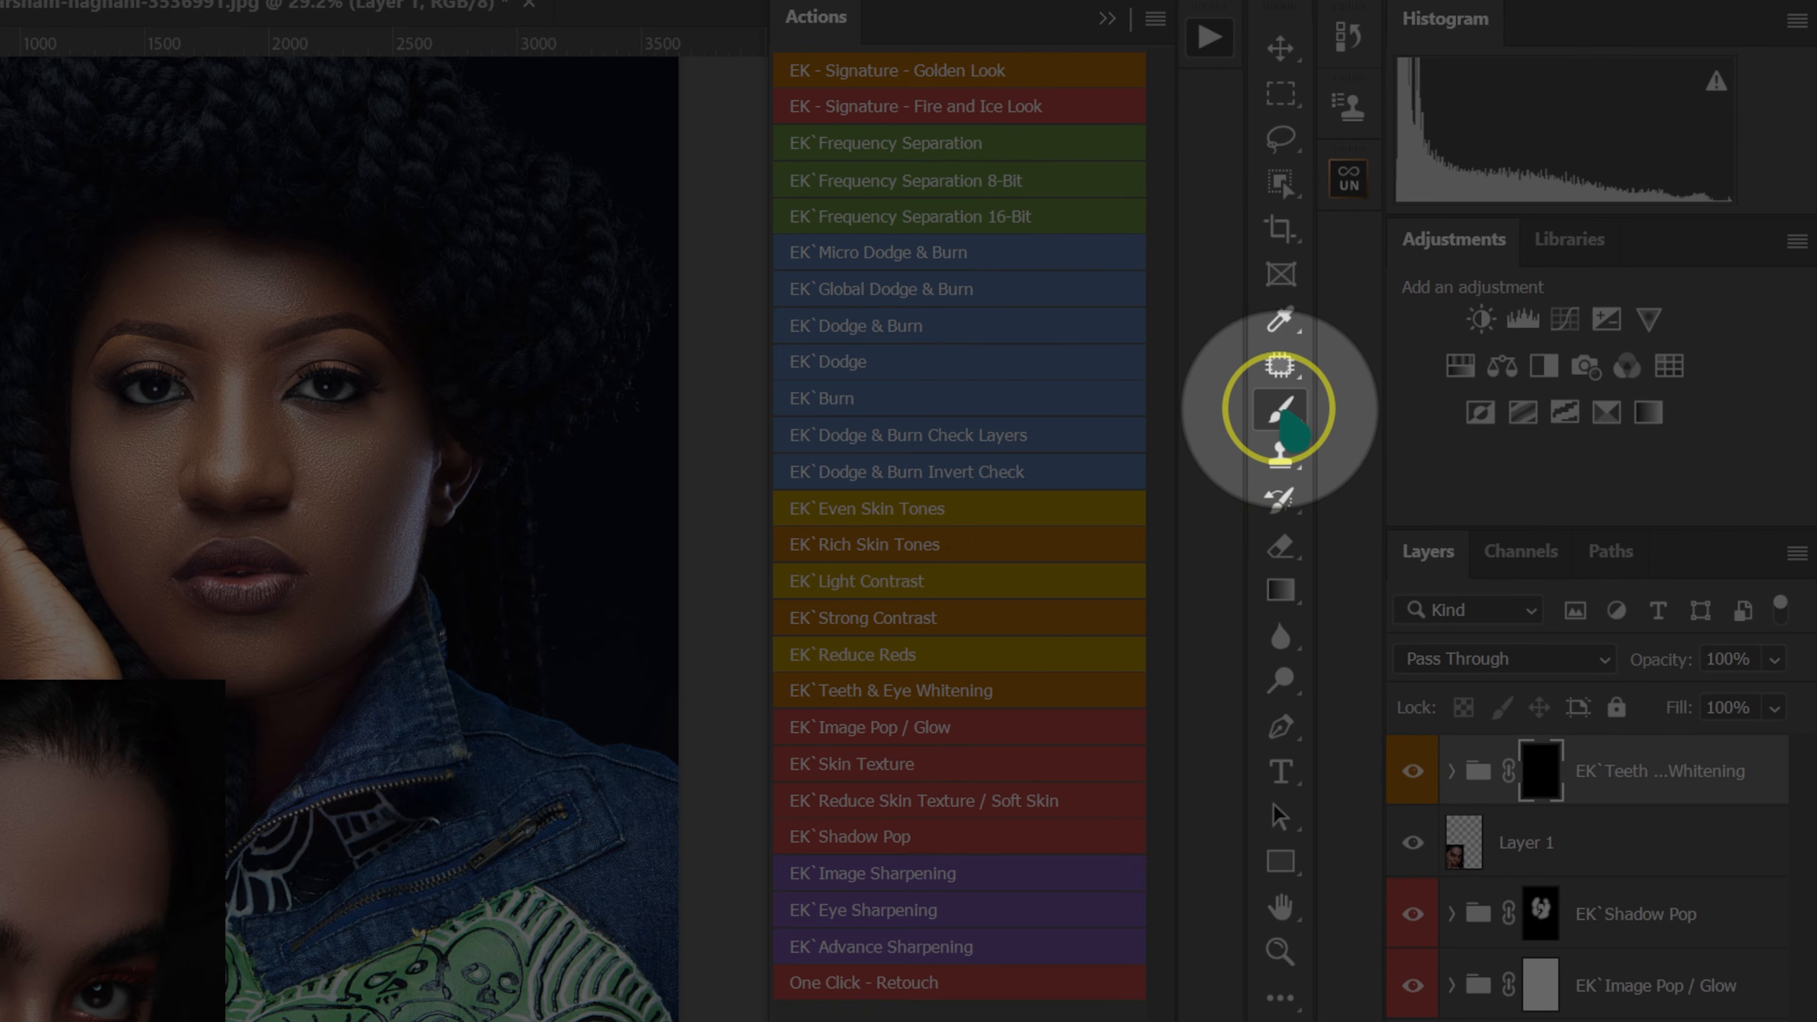
pyautogui.rightClick(1433, 385)
pyautogui.click(1365, 412)
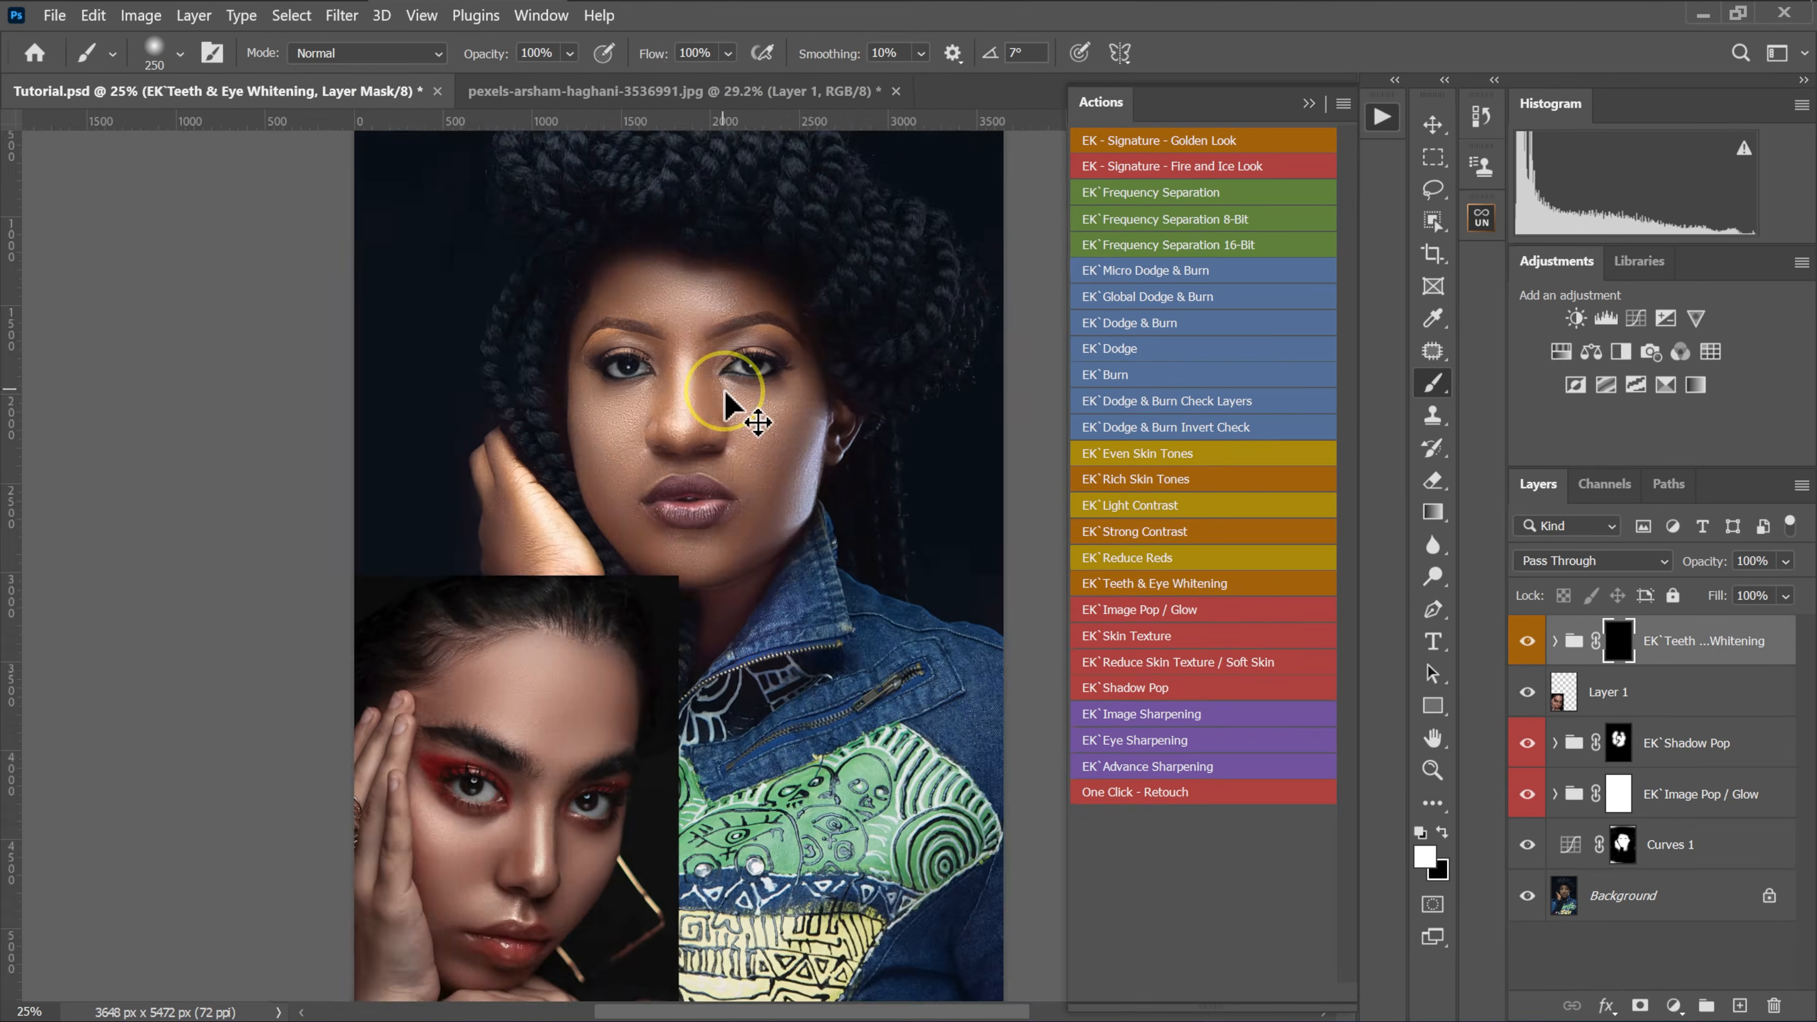
pyautogui.scroll(4, 770, 479)
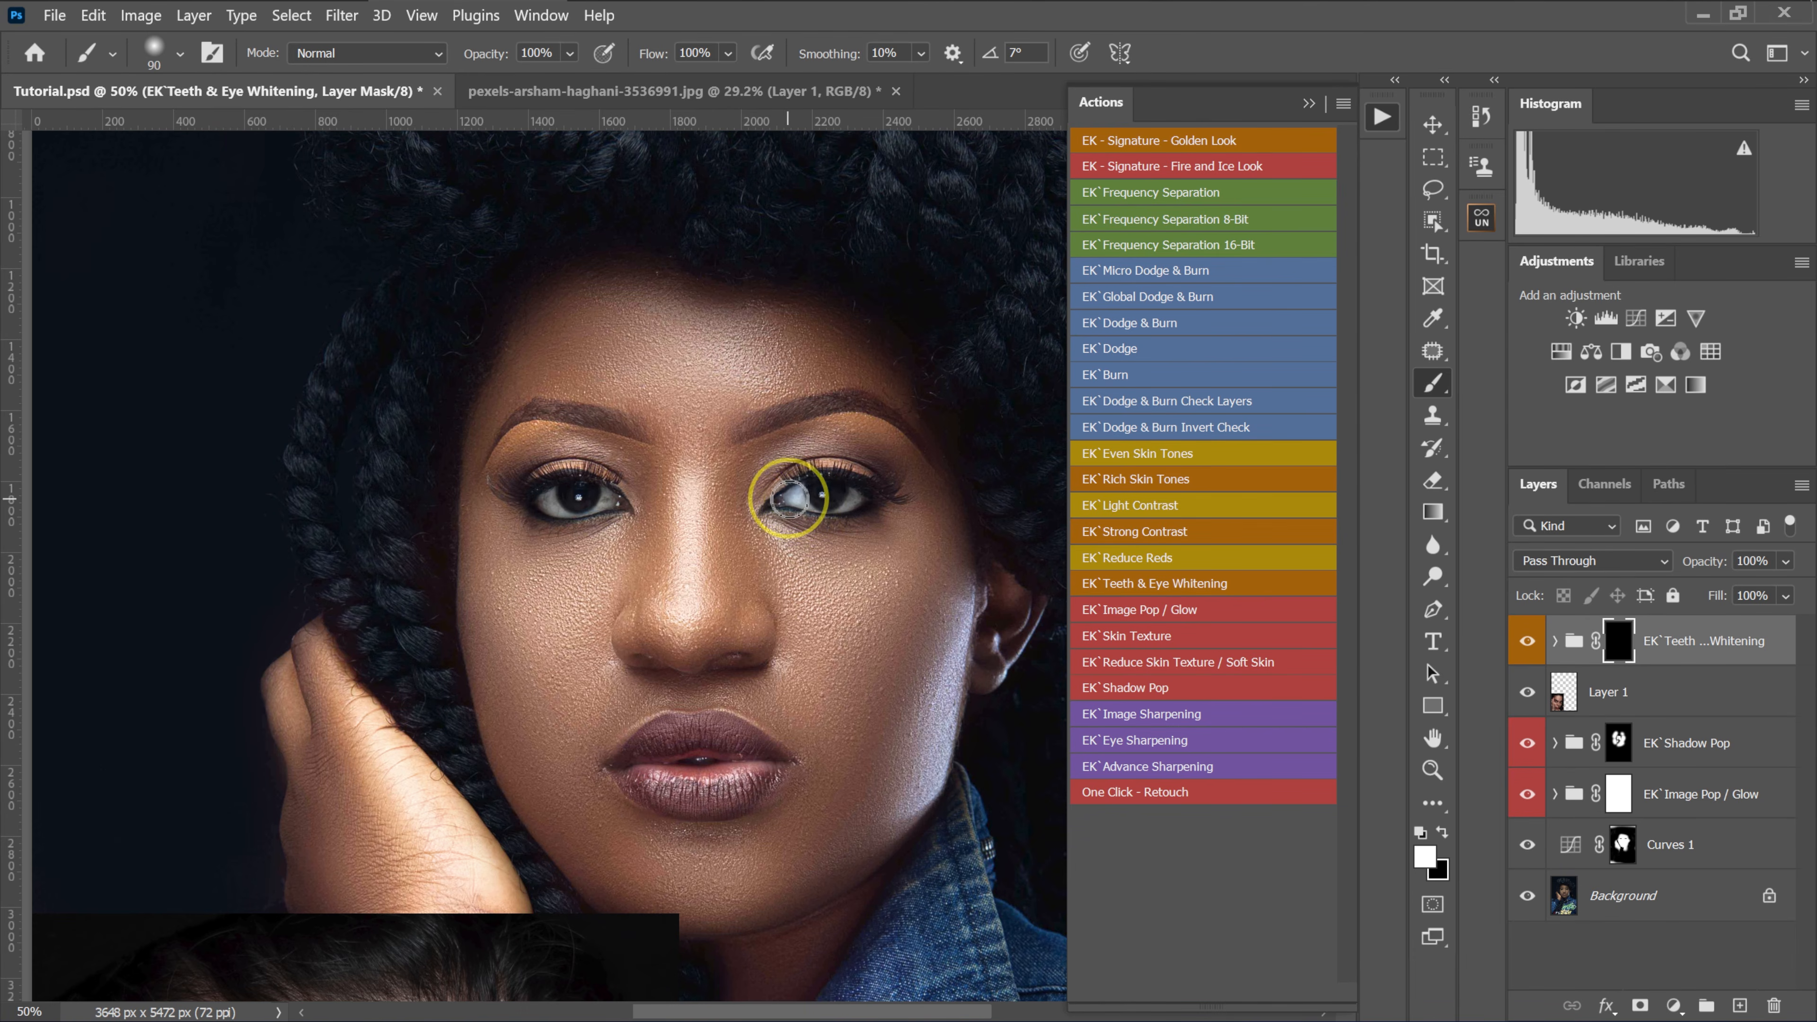
pyautogui.moveTo(806, 501); pyautogui.dragTo(850, 495)
pyautogui.click(567, 501)
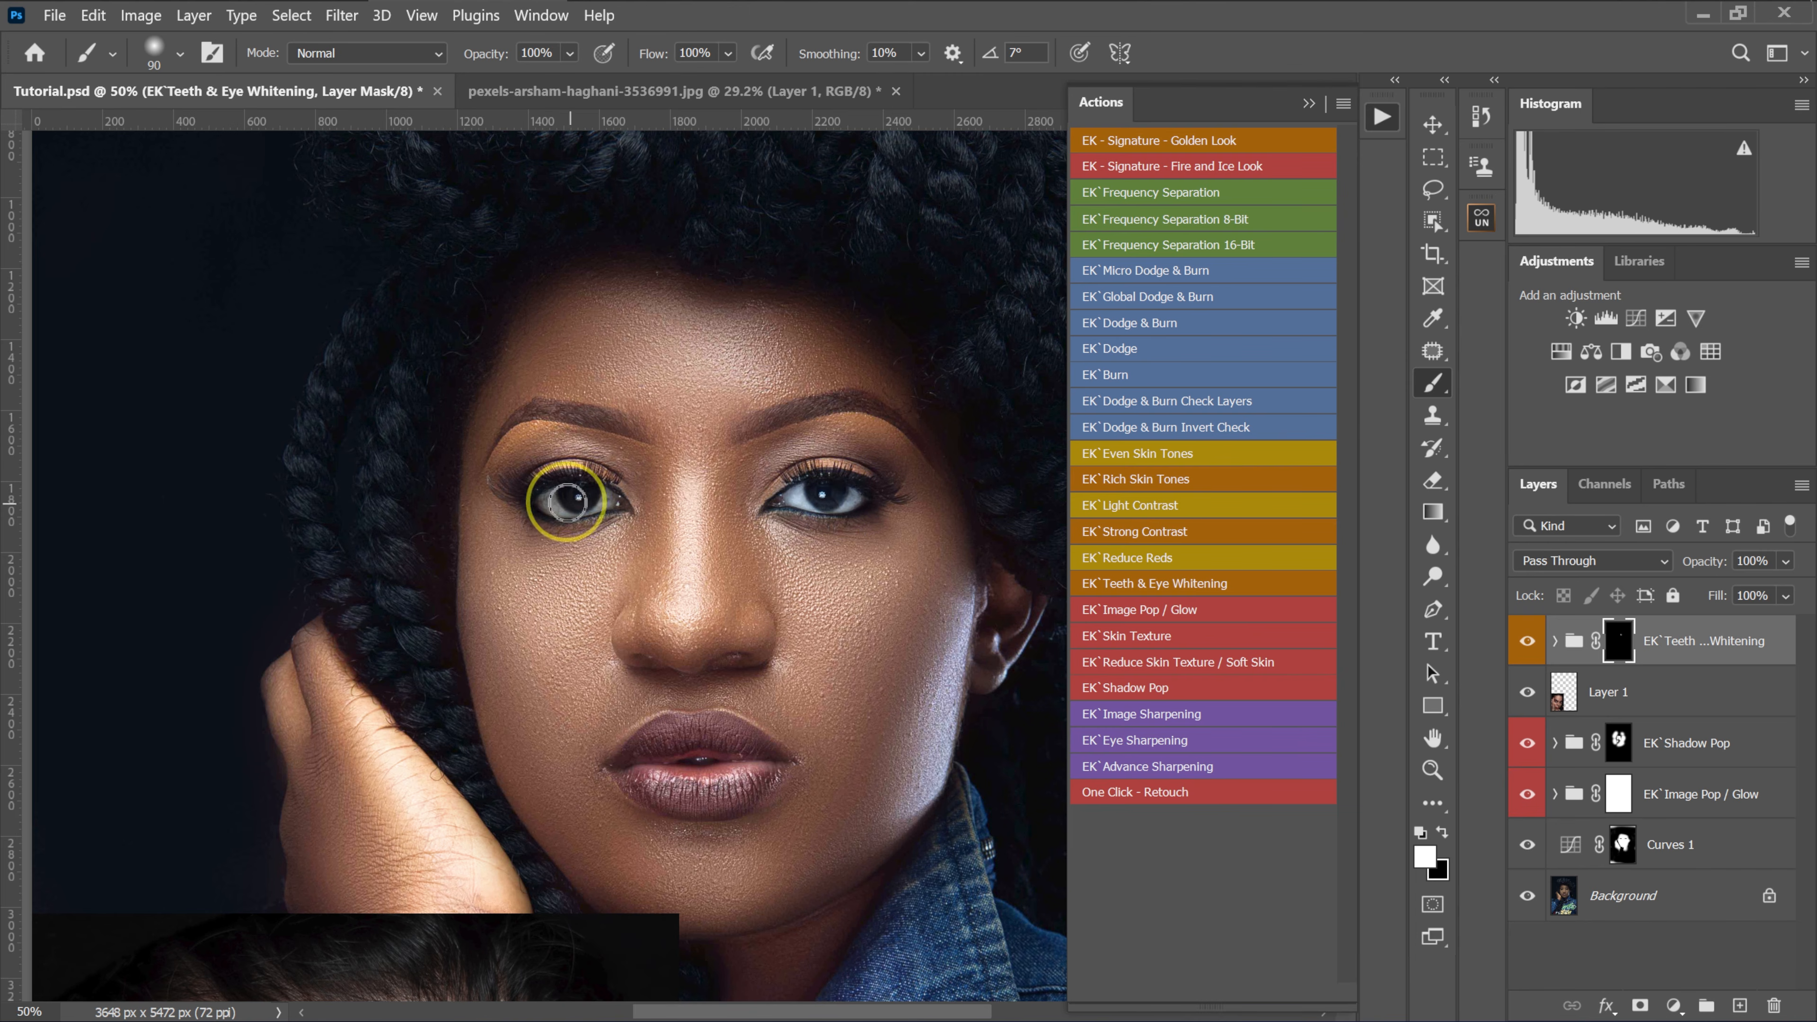
# - Set the EK`Teeth & Eye Whitening group's opacity to 35% and compare the portrait with the group off and on
pyautogui.scroll(-2, 599, 506)
pyautogui.click(1786, 561)
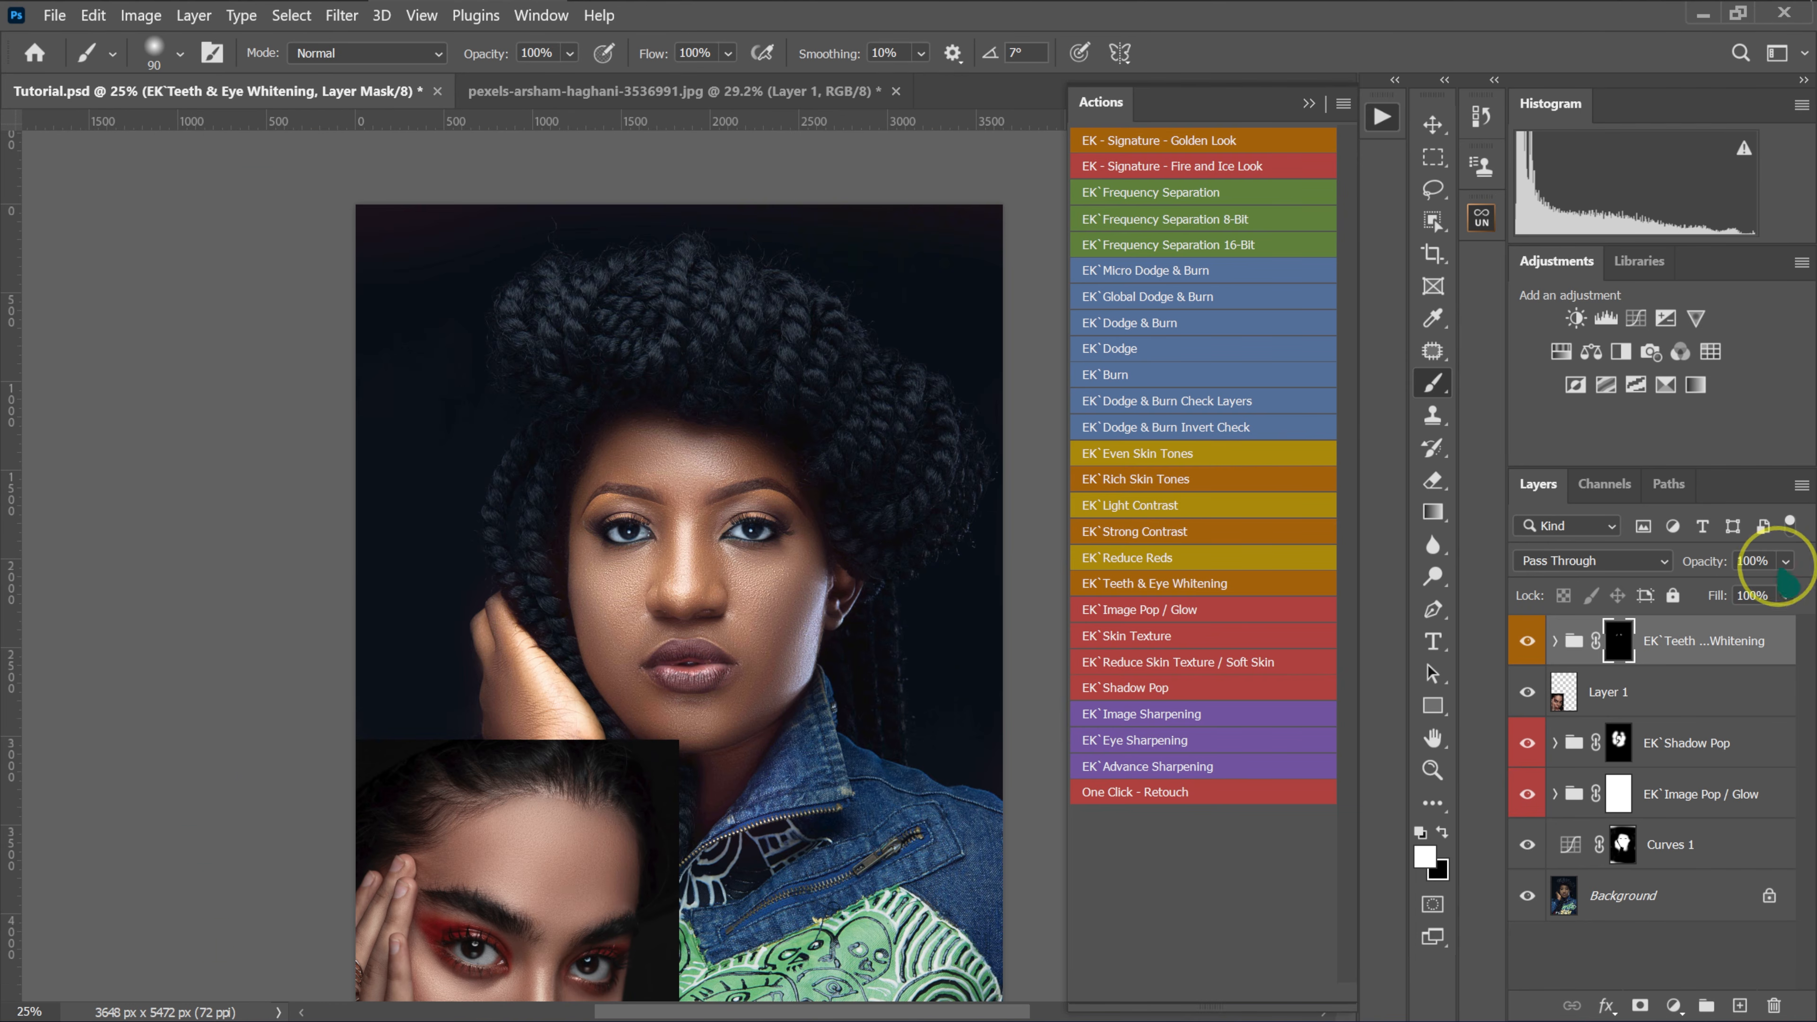
pyautogui.moveTo(1743, 588); pyautogui.dragTo(1711, 588)
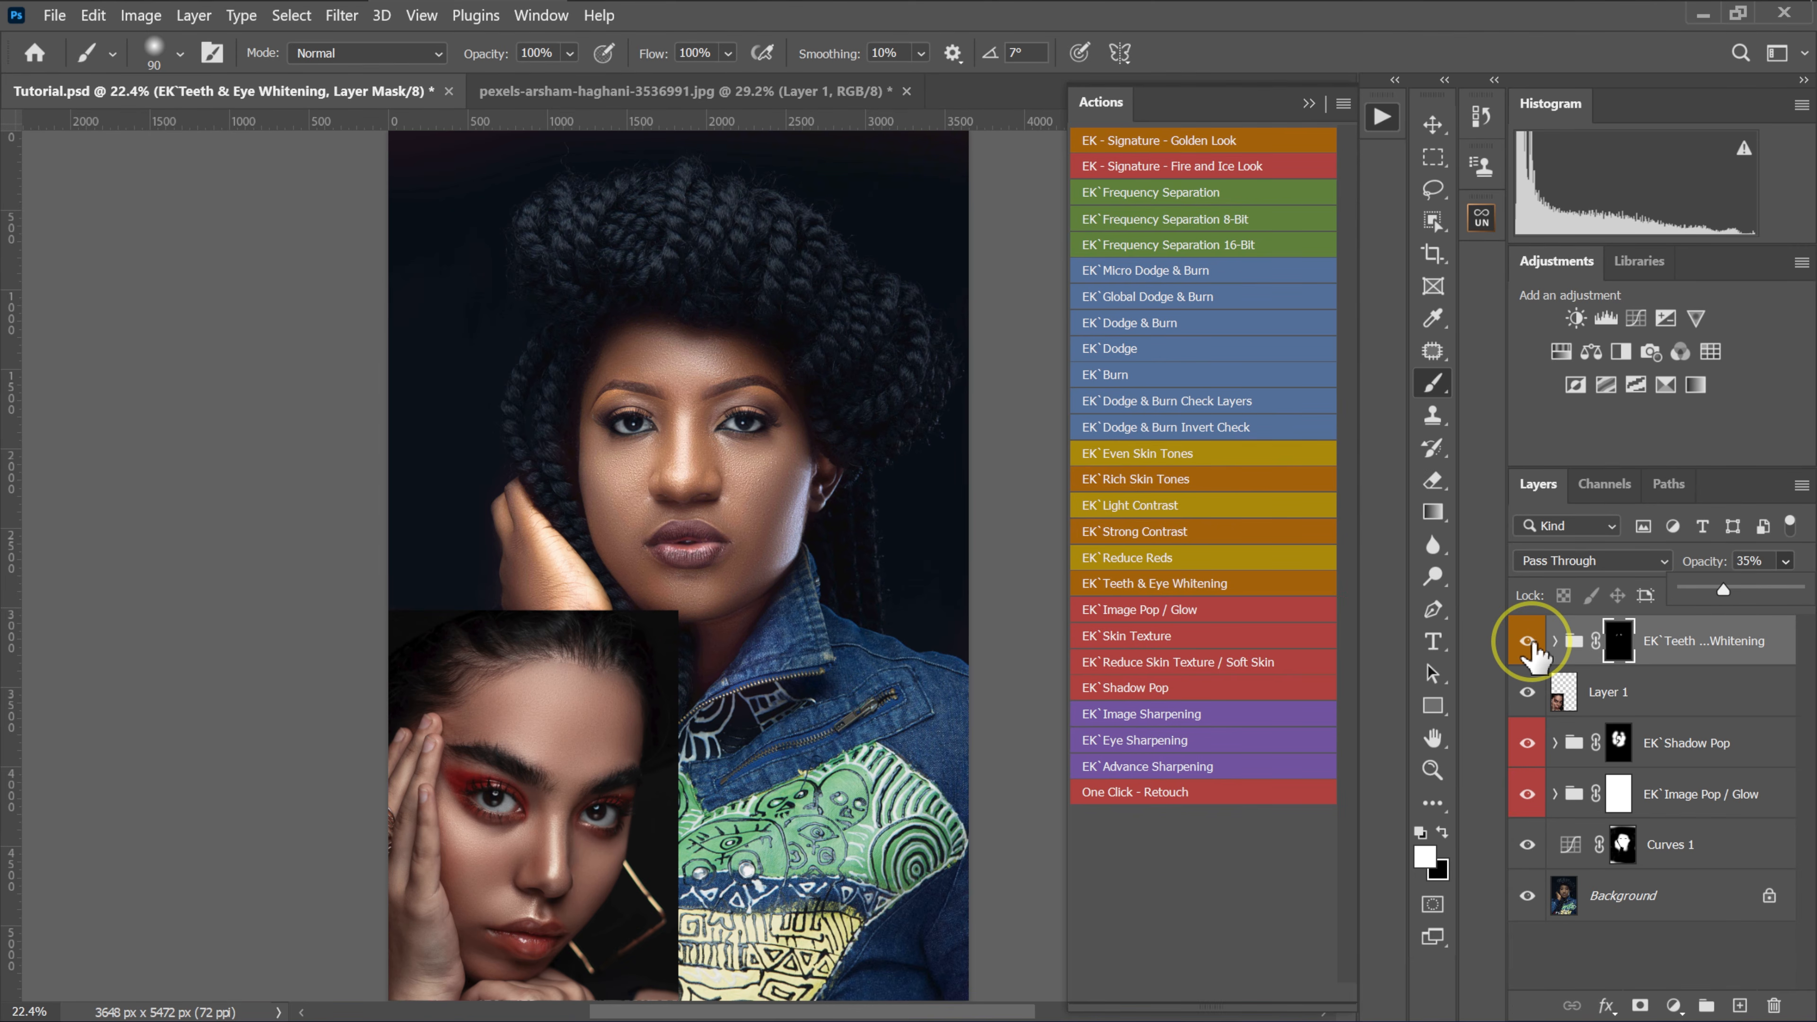
pyautogui.click(1528, 642)
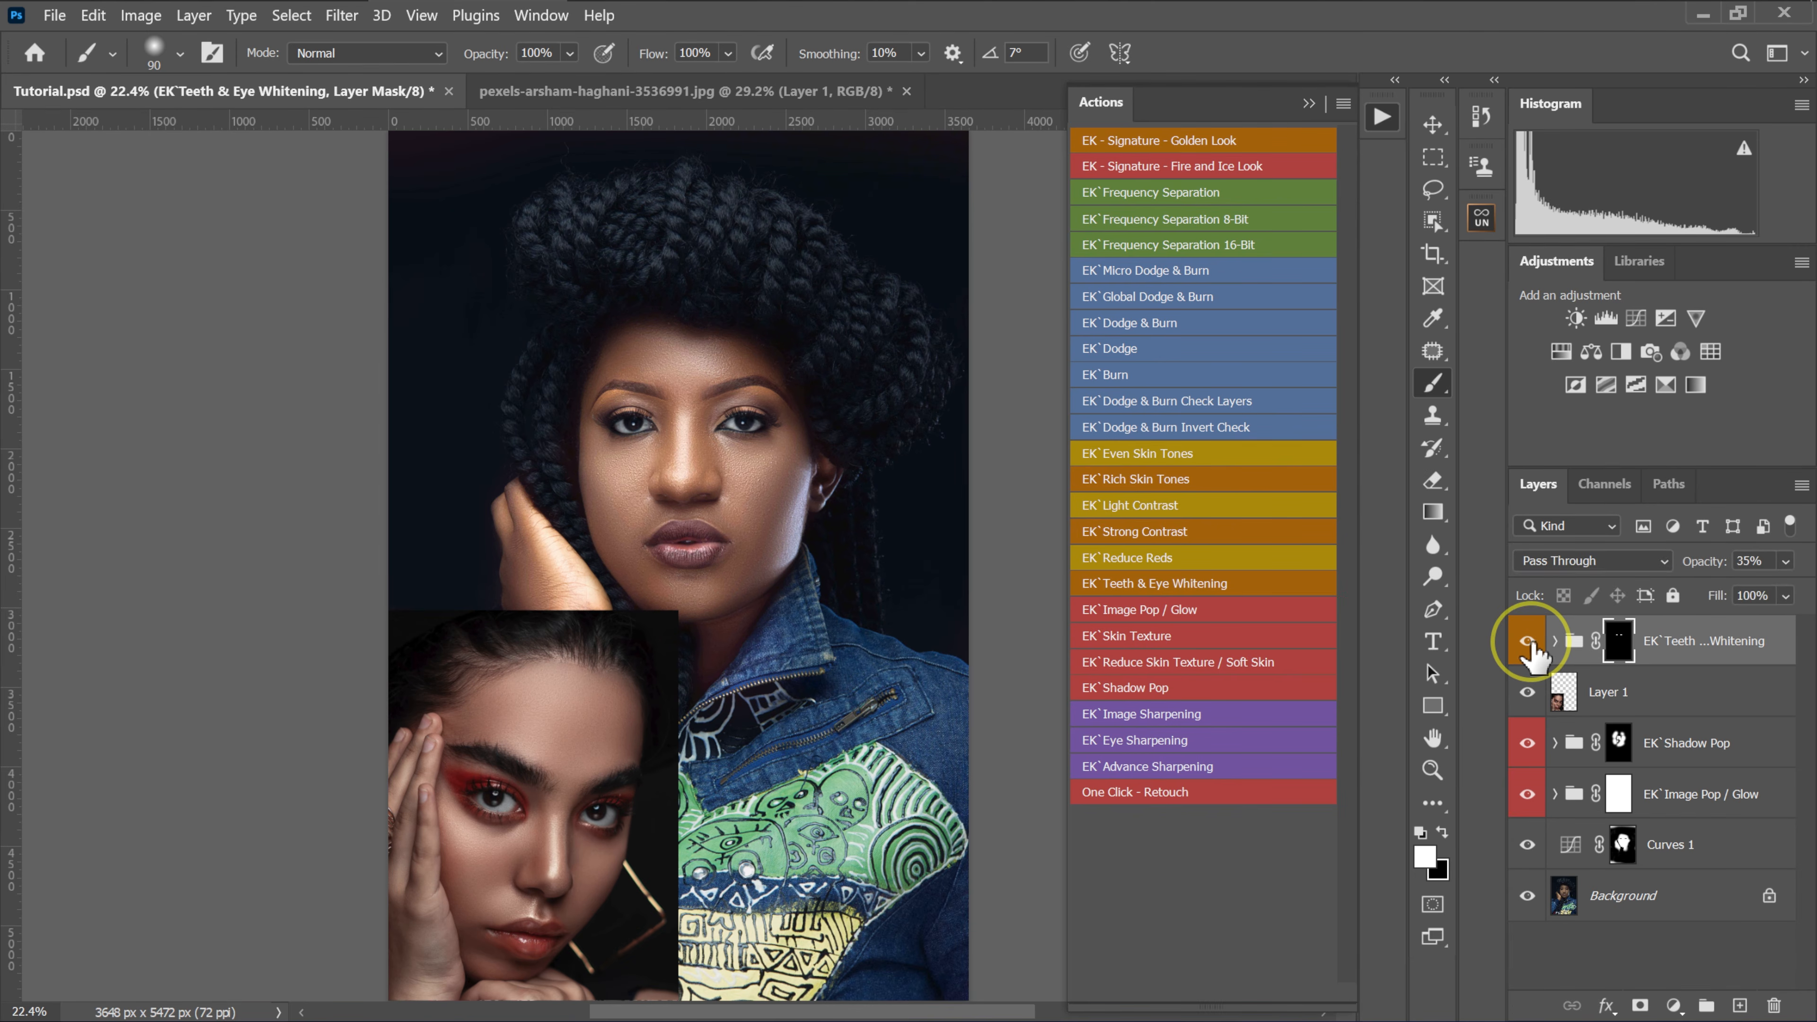
pyautogui.click(1528, 642)
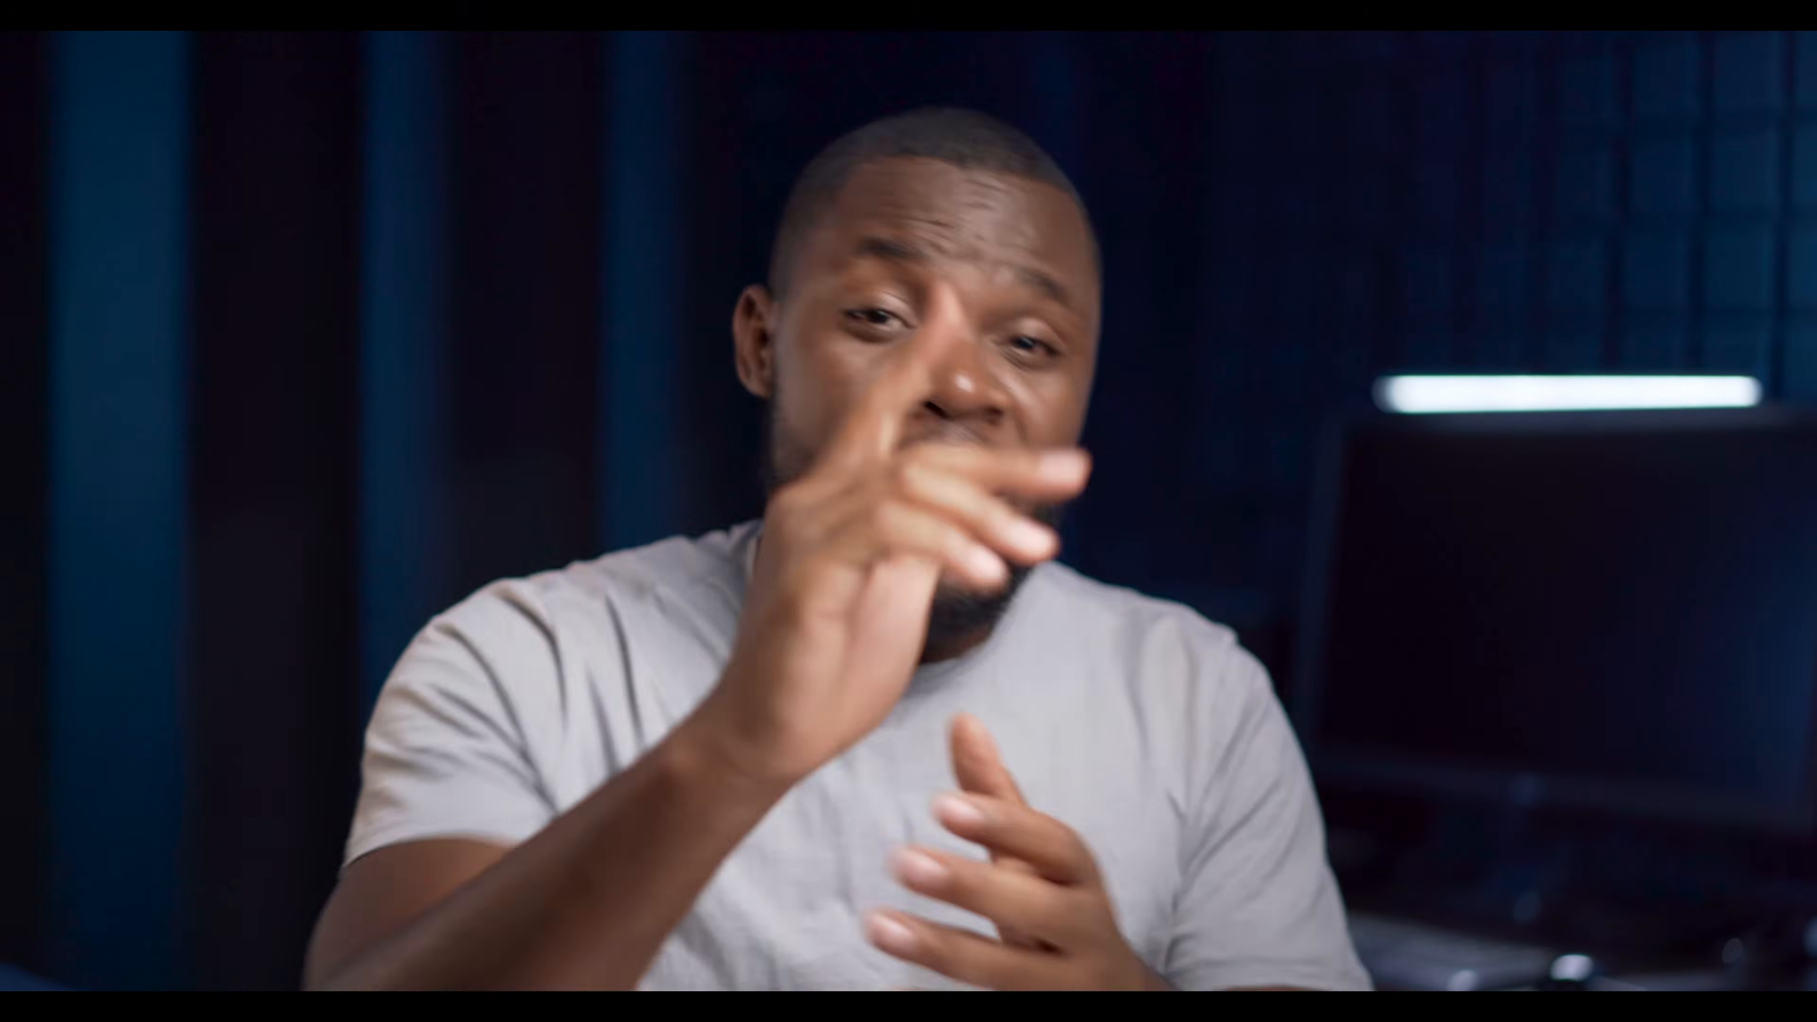